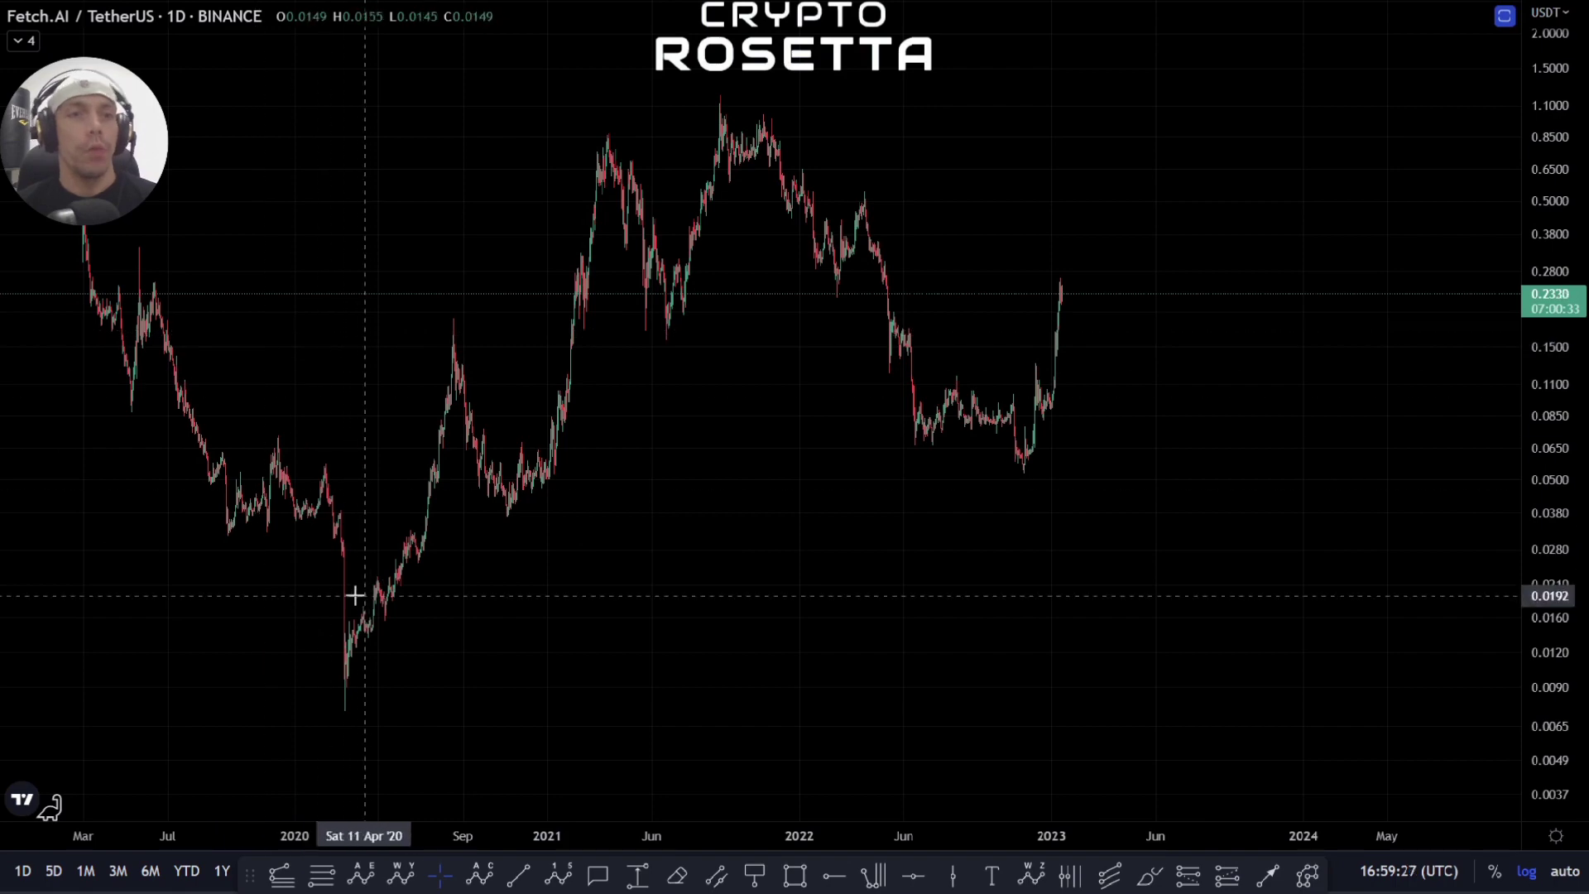
Draw a descending trend line over the 2021 peaks, from about 1.67 in February 2021 to about 0.18 in late 2024
{"action": "left_click_drag", "start_coordinate": [384, 335], "coordinate": [427, 284]}
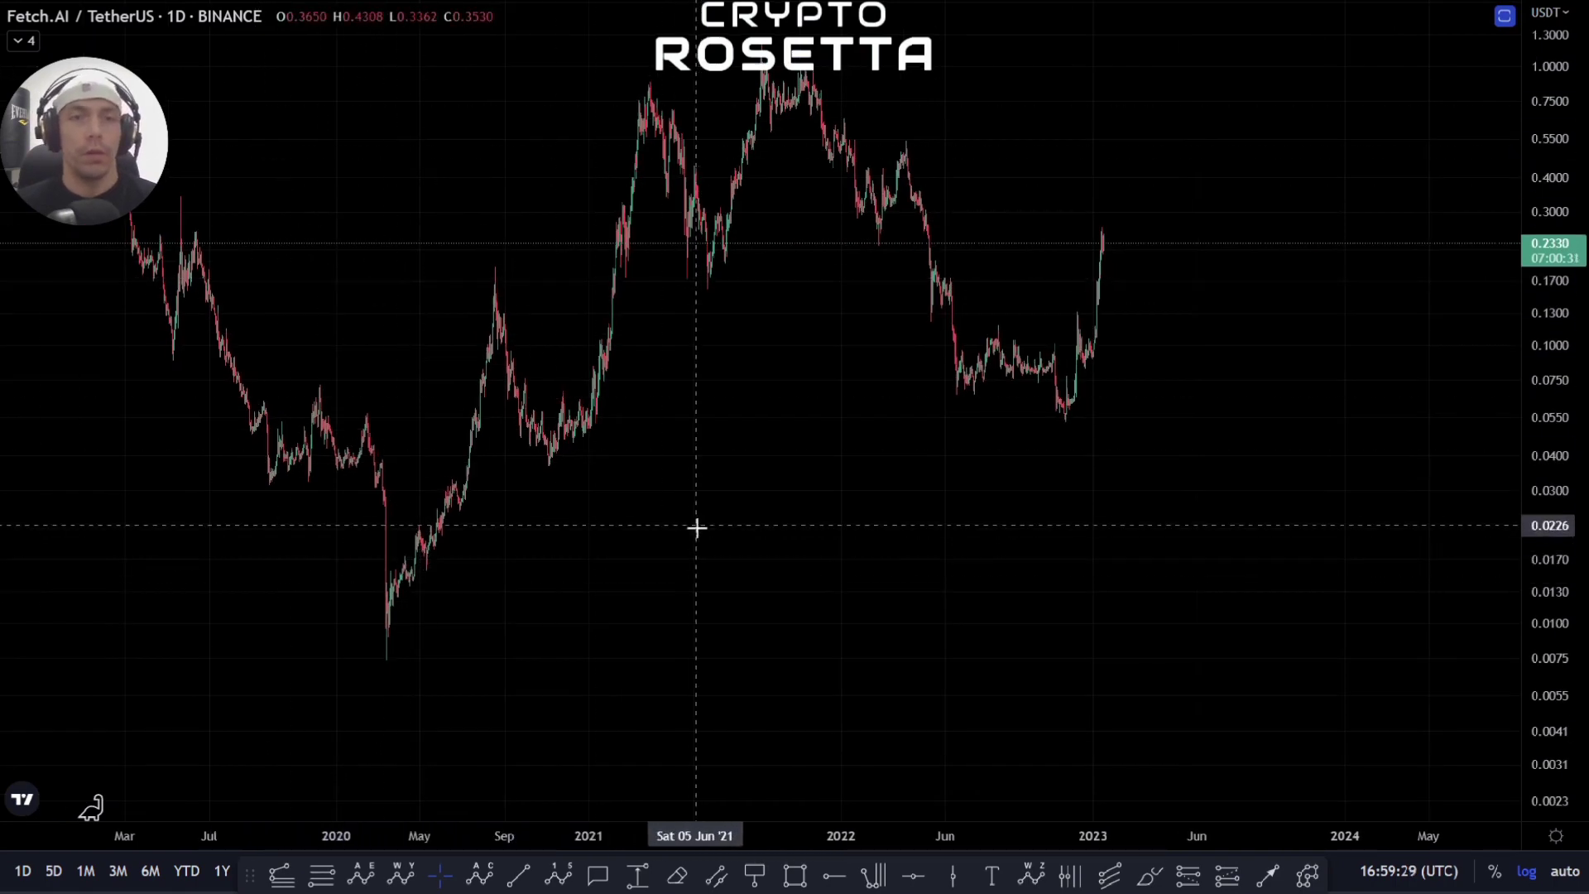
{"action": "left_click_drag", "start_coordinate": [695, 525], "coordinate": [752, 619]}
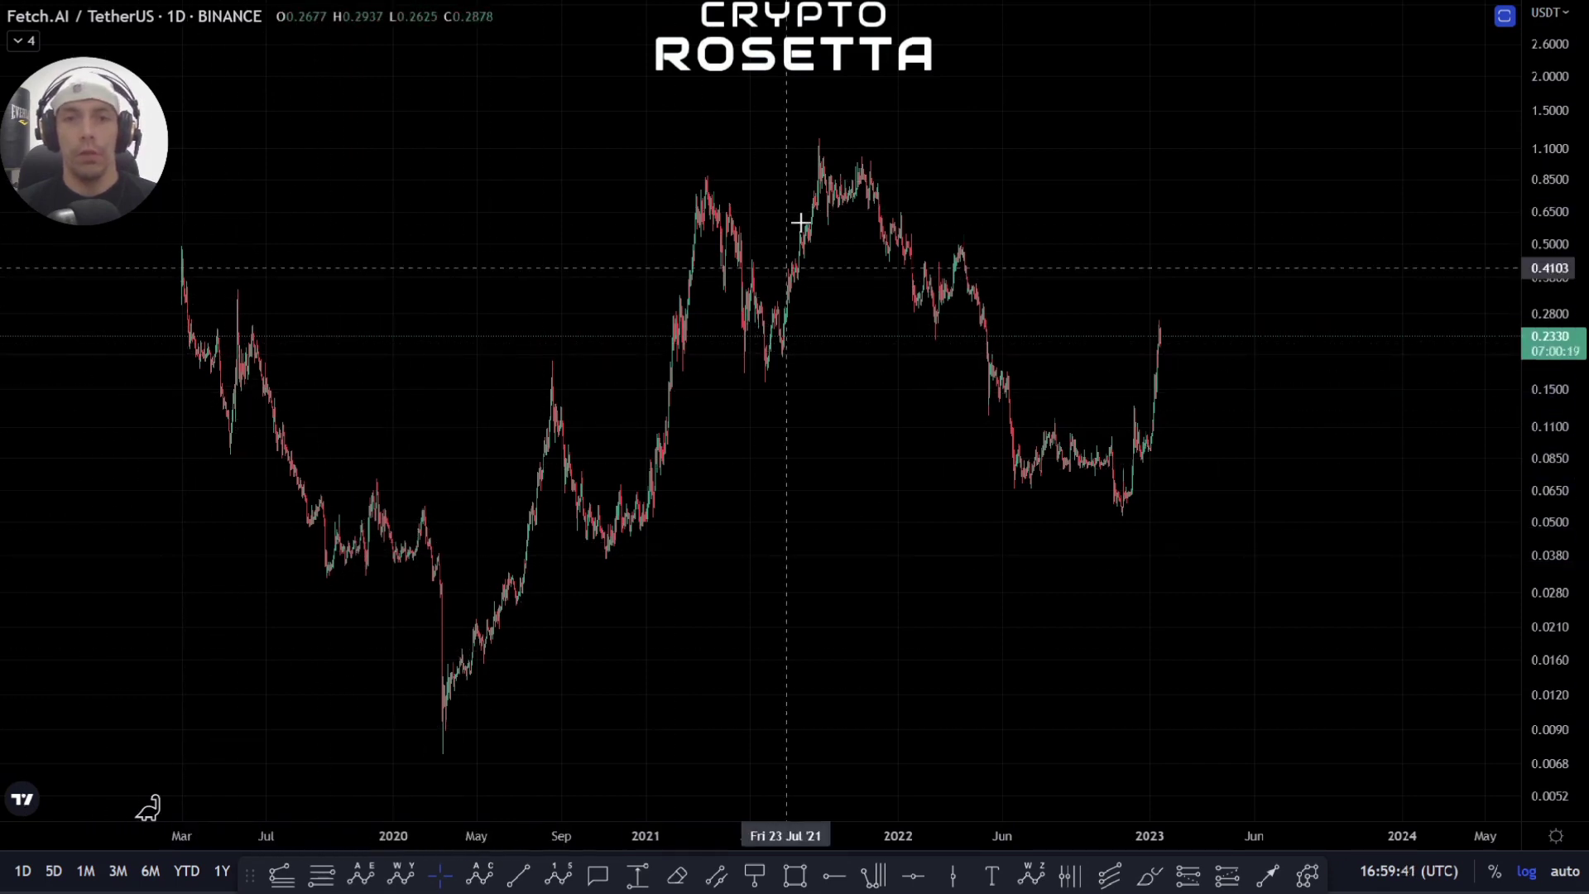
{"action": "left_click_drag", "start_coordinate": [990, 581], "coordinate": [940, 578]}
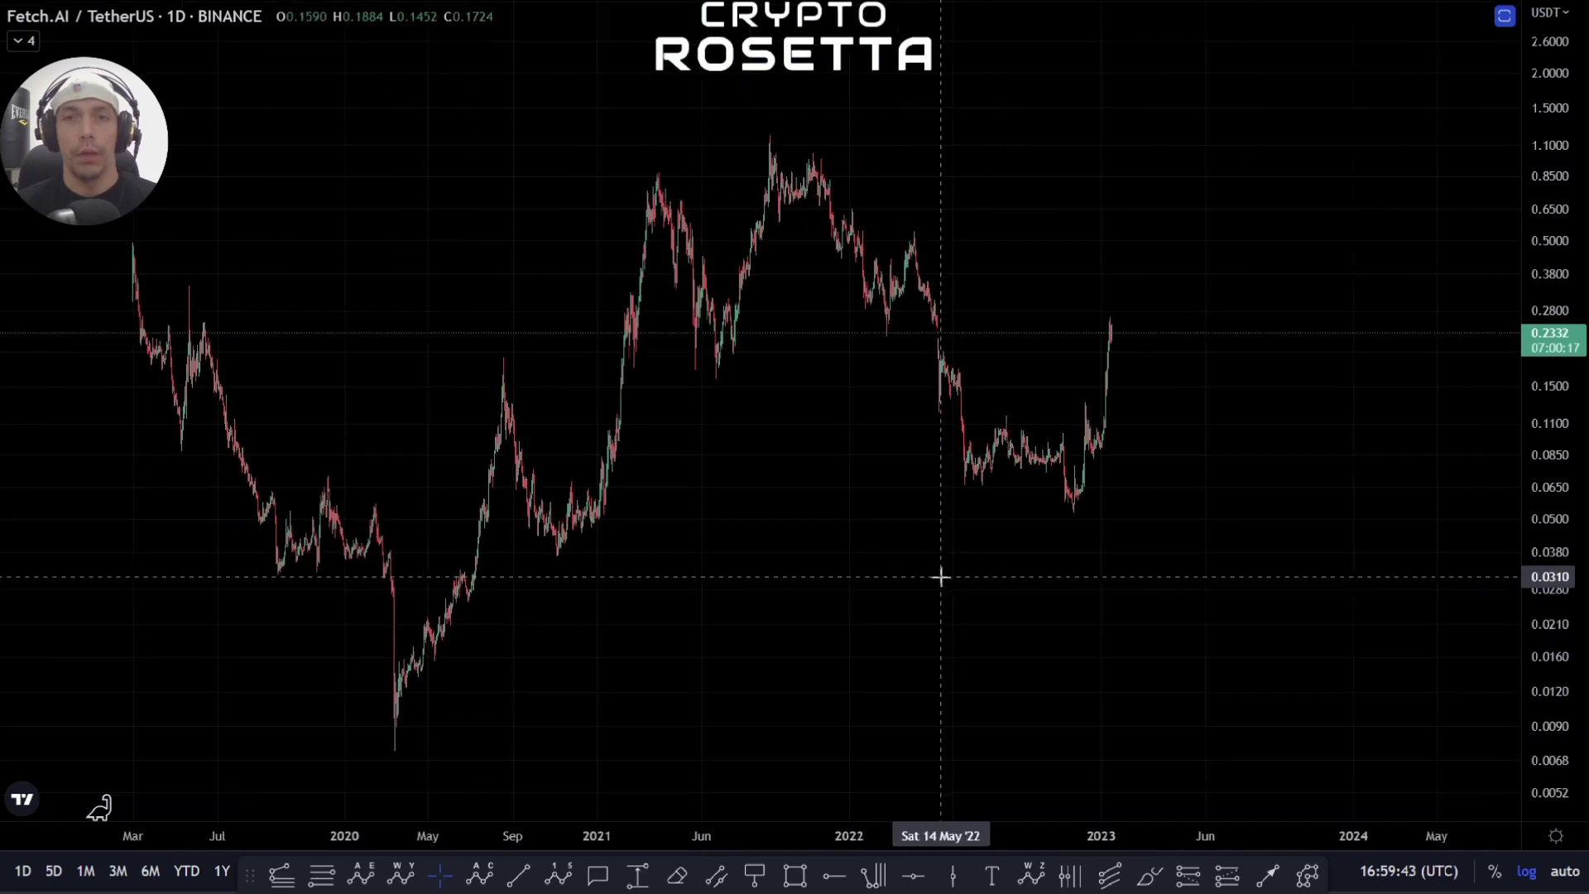
{"action": "left_click_drag", "start_coordinate": [877, 675], "coordinate": [703, 654]}
{"action": "left_click_drag", "start_coordinate": [766, 574], "coordinate": [812, 576]}
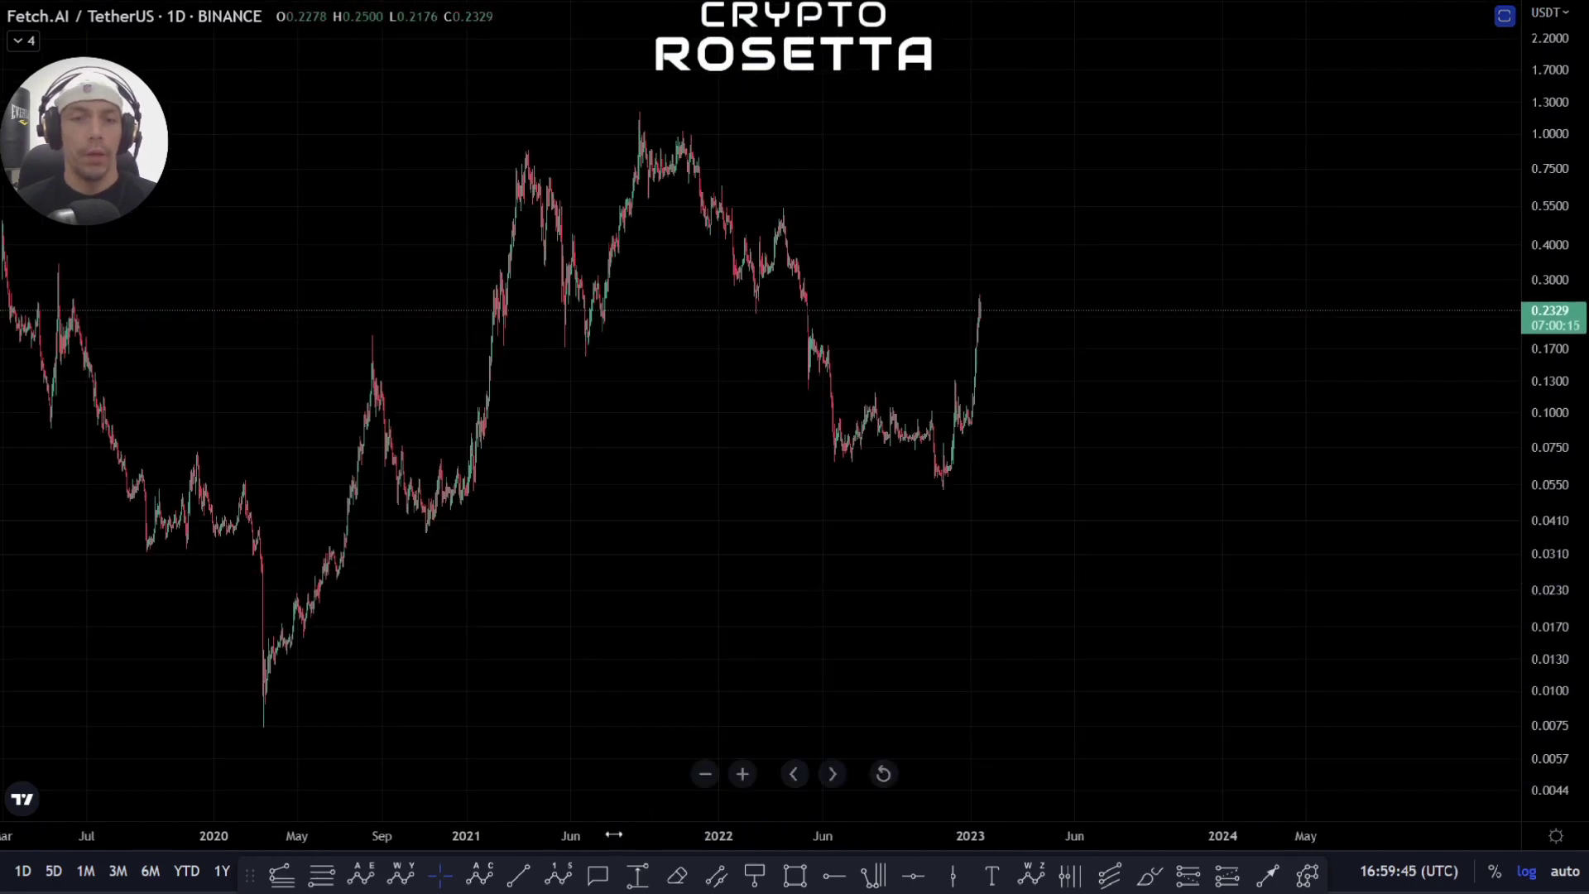
{"action": "left_click", "coordinate": [518, 875]}
{"action": "left_click", "coordinate": [498, 71]}
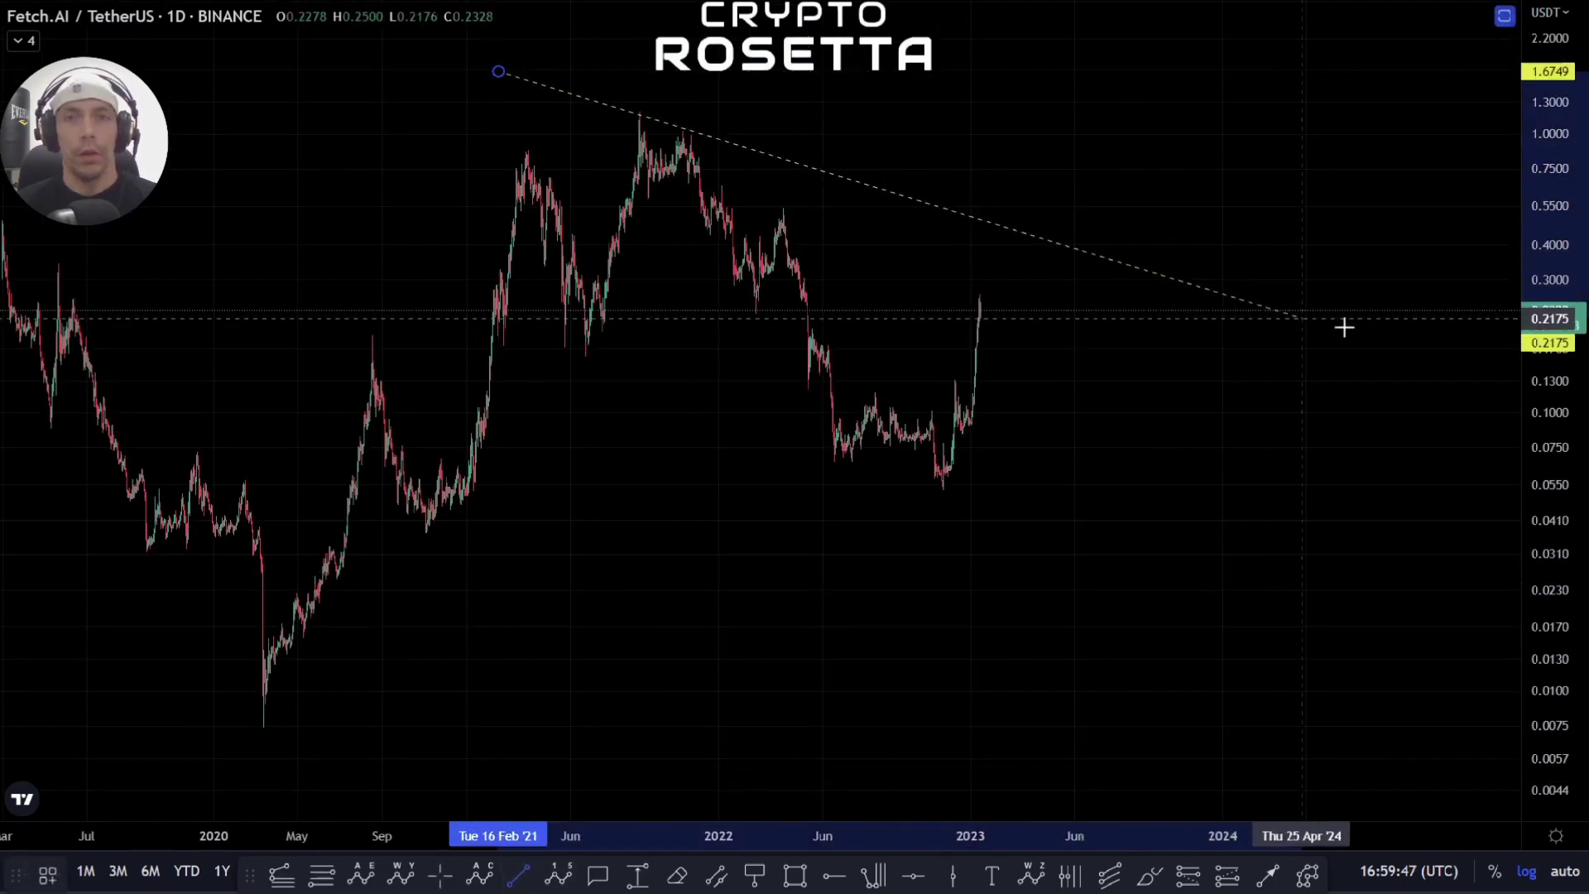
{"action": "left_click", "coordinate": [1443, 340]}
Draw an ascending trend line from the March 2020 low at 0.0074 along the late-2022 low to about 0.18 in 2024
{"action": "left_click_drag", "start_coordinate": [1202, 539], "coordinate": [1223, 444]}
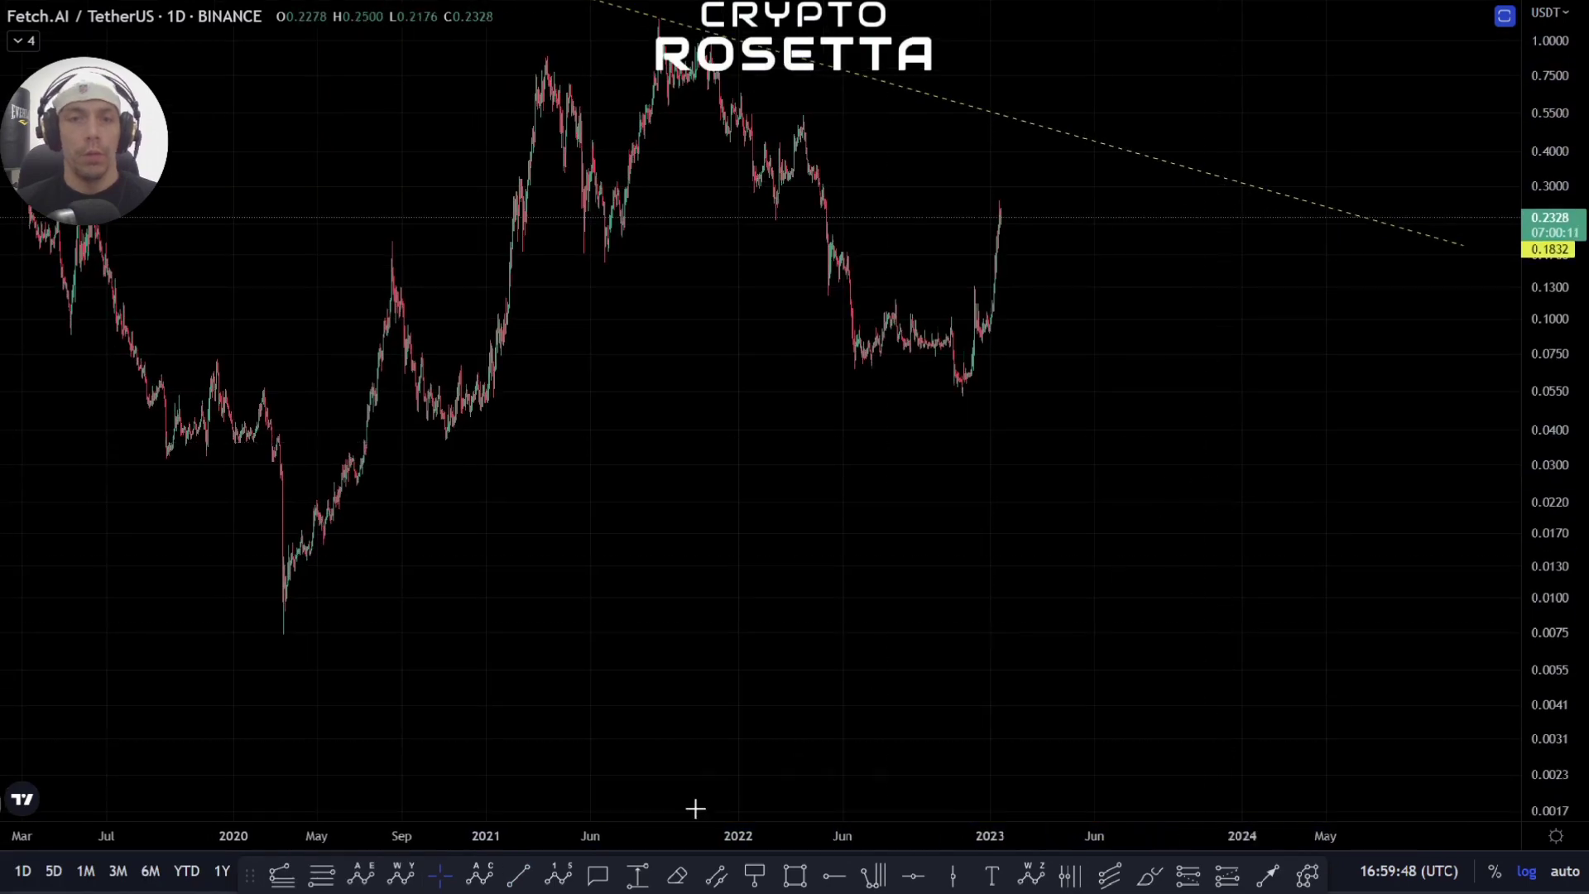
{"action": "left_click", "coordinate": [517, 878]}
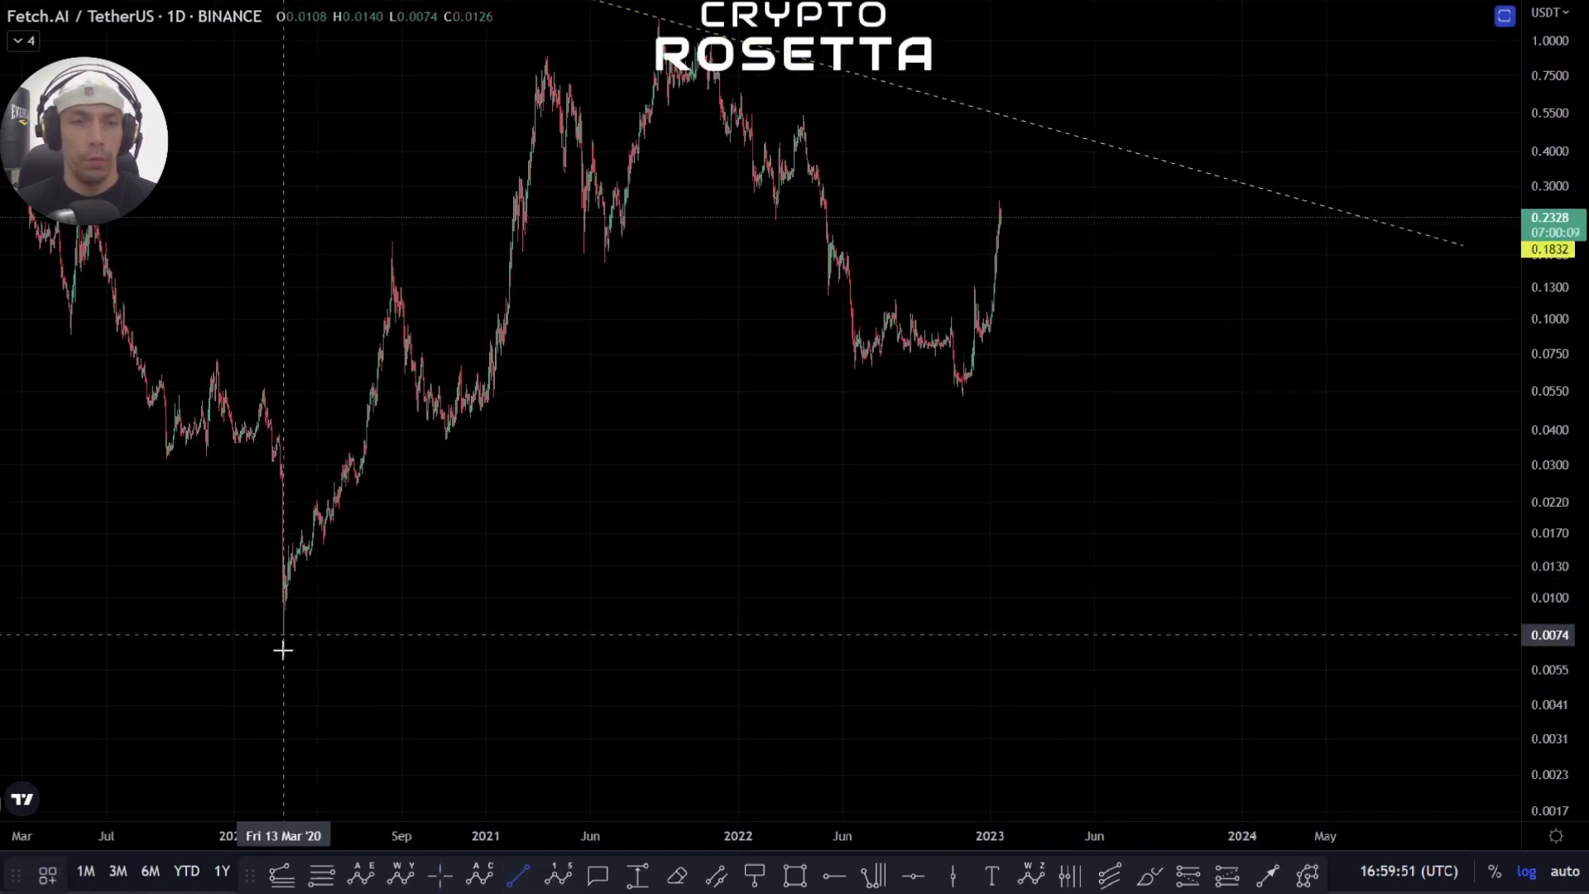
{"action": "left_click", "coordinate": [284, 653]}
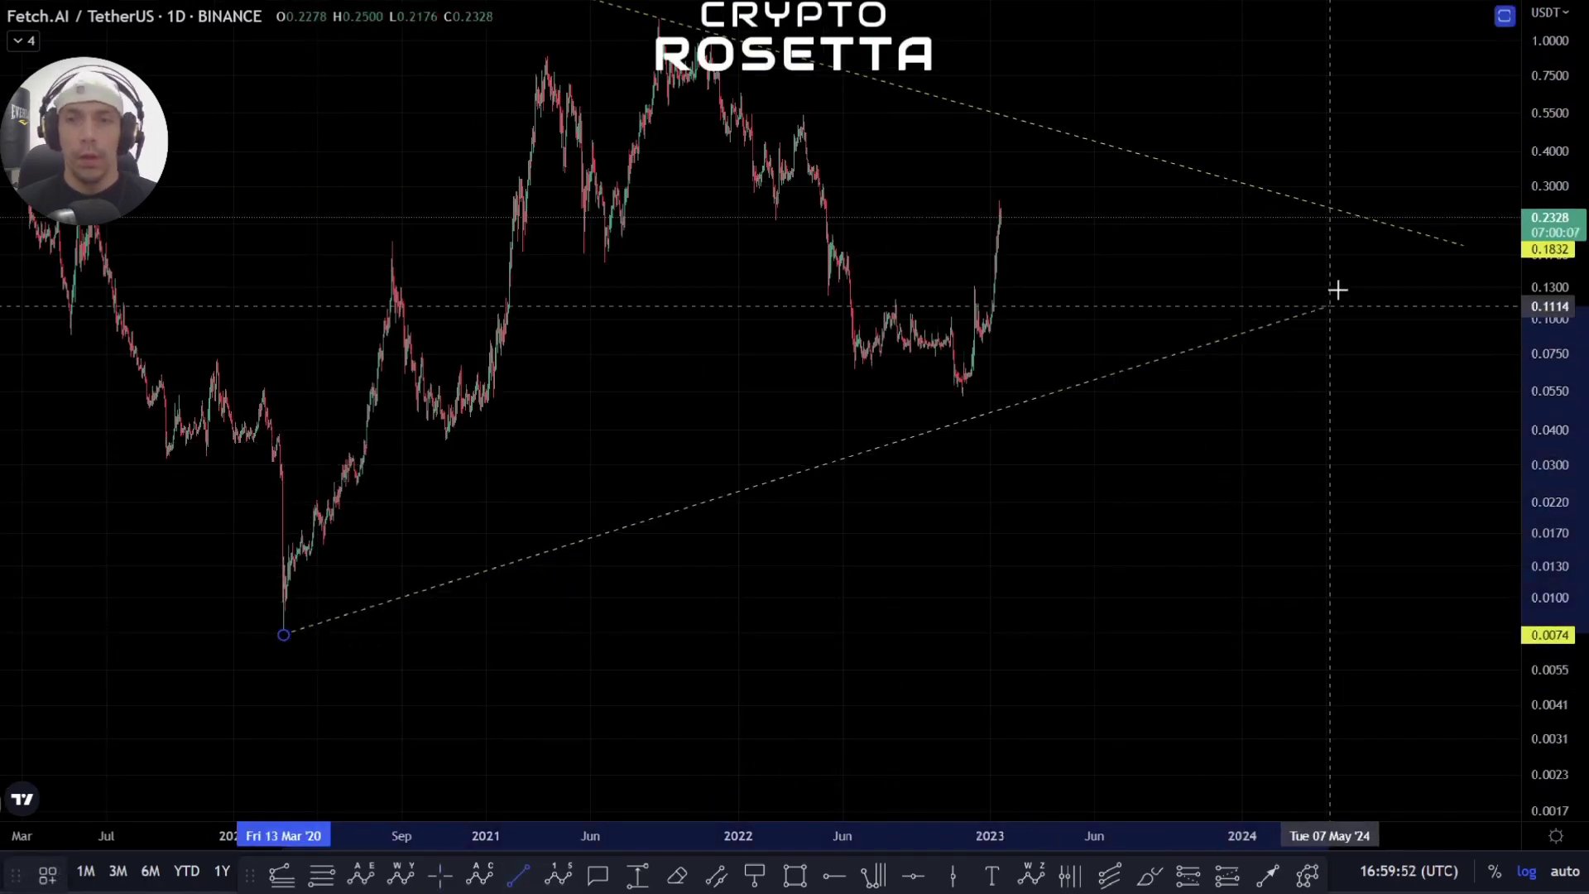
{"action": "left_click", "coordinate": [1401, 248]}
{"action": "left_click_drag", "start_coordinate": [884, 377], "coordinate": [905, 522]}
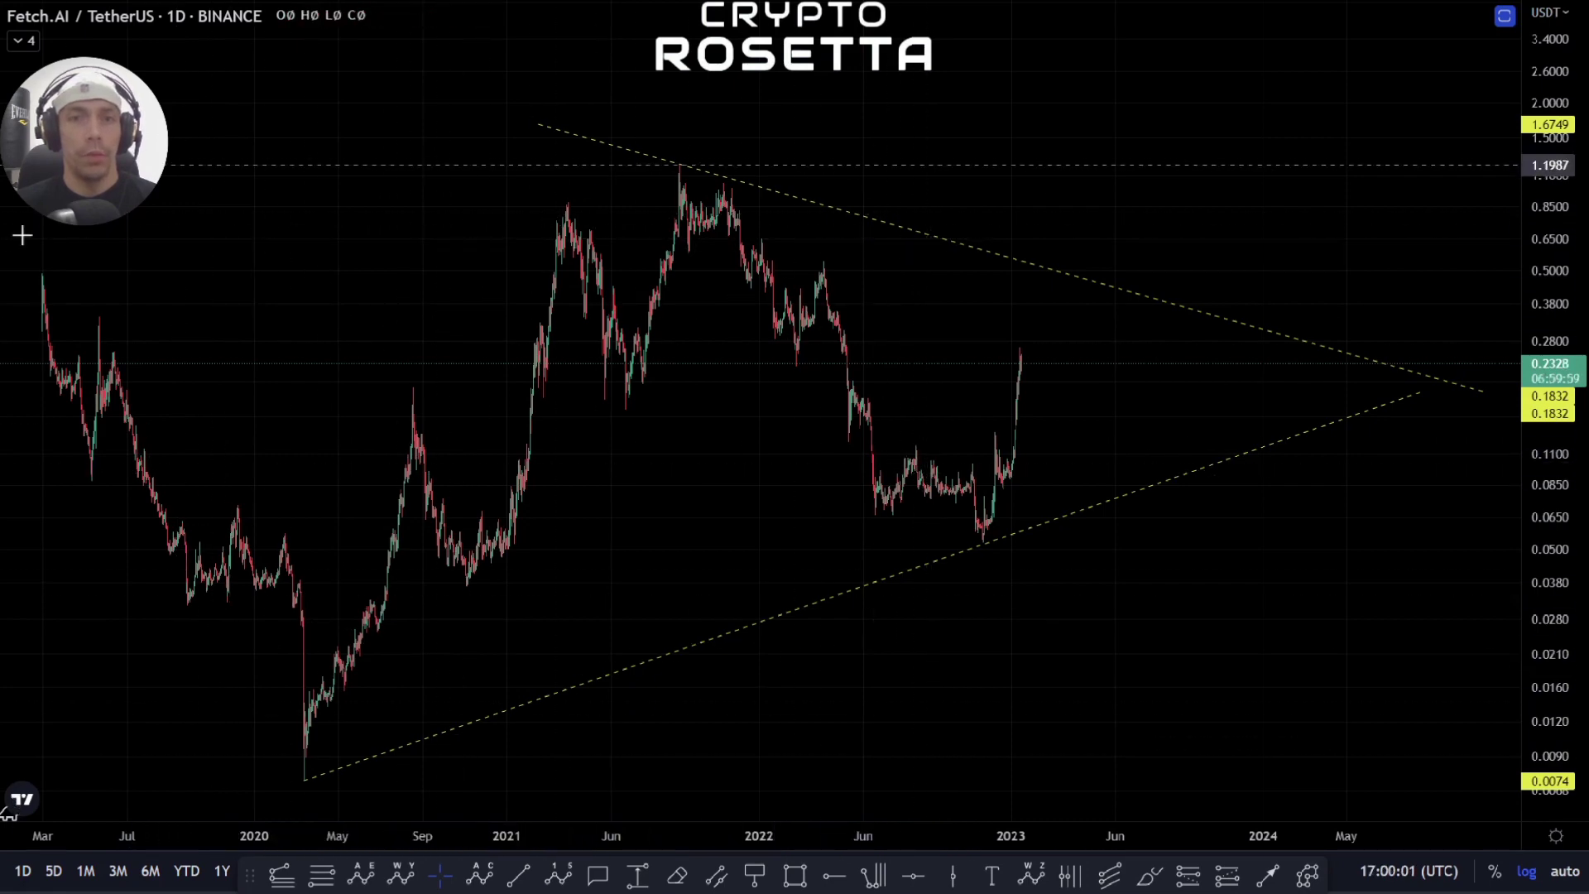
Delete both the descending and the ascending trend line from the chart
{"action": "left_click_drag", "start_coordinate": [605, 490], "coordinate": [510, 429]}
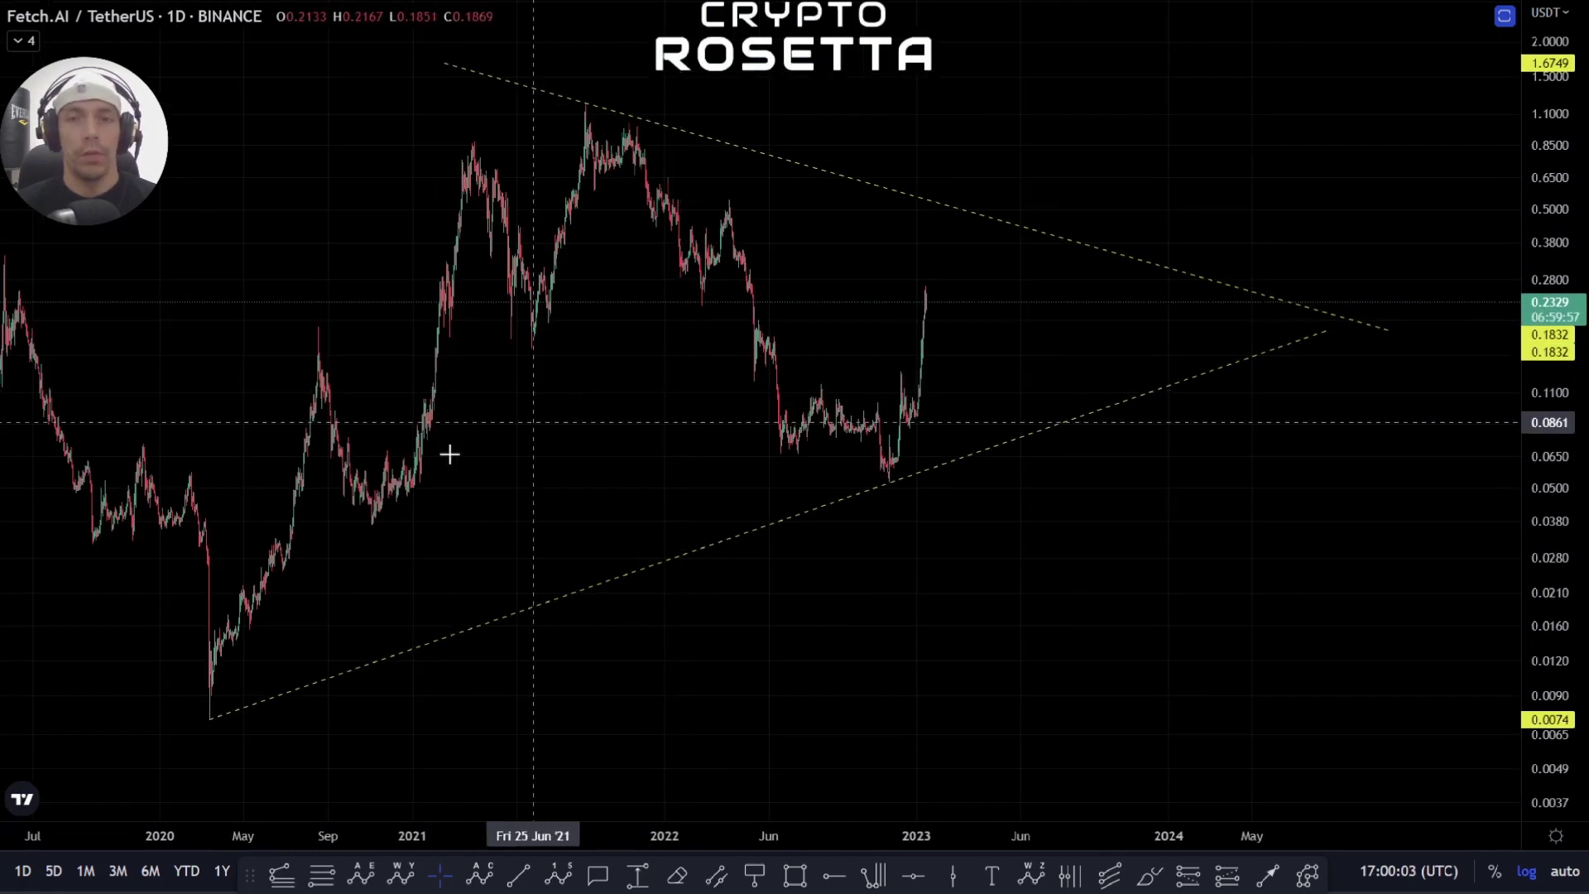
{"action": "right_click", "coordinate": [586, 490]}
{"action": "left_click", "coordinate": [1040, 229]}
{"action": "left_click", "coordinate": [1040, 234]}
{"action": "key", "text": "Delete"}
{"action": "left_click", "coordinate": [1035, 436]}
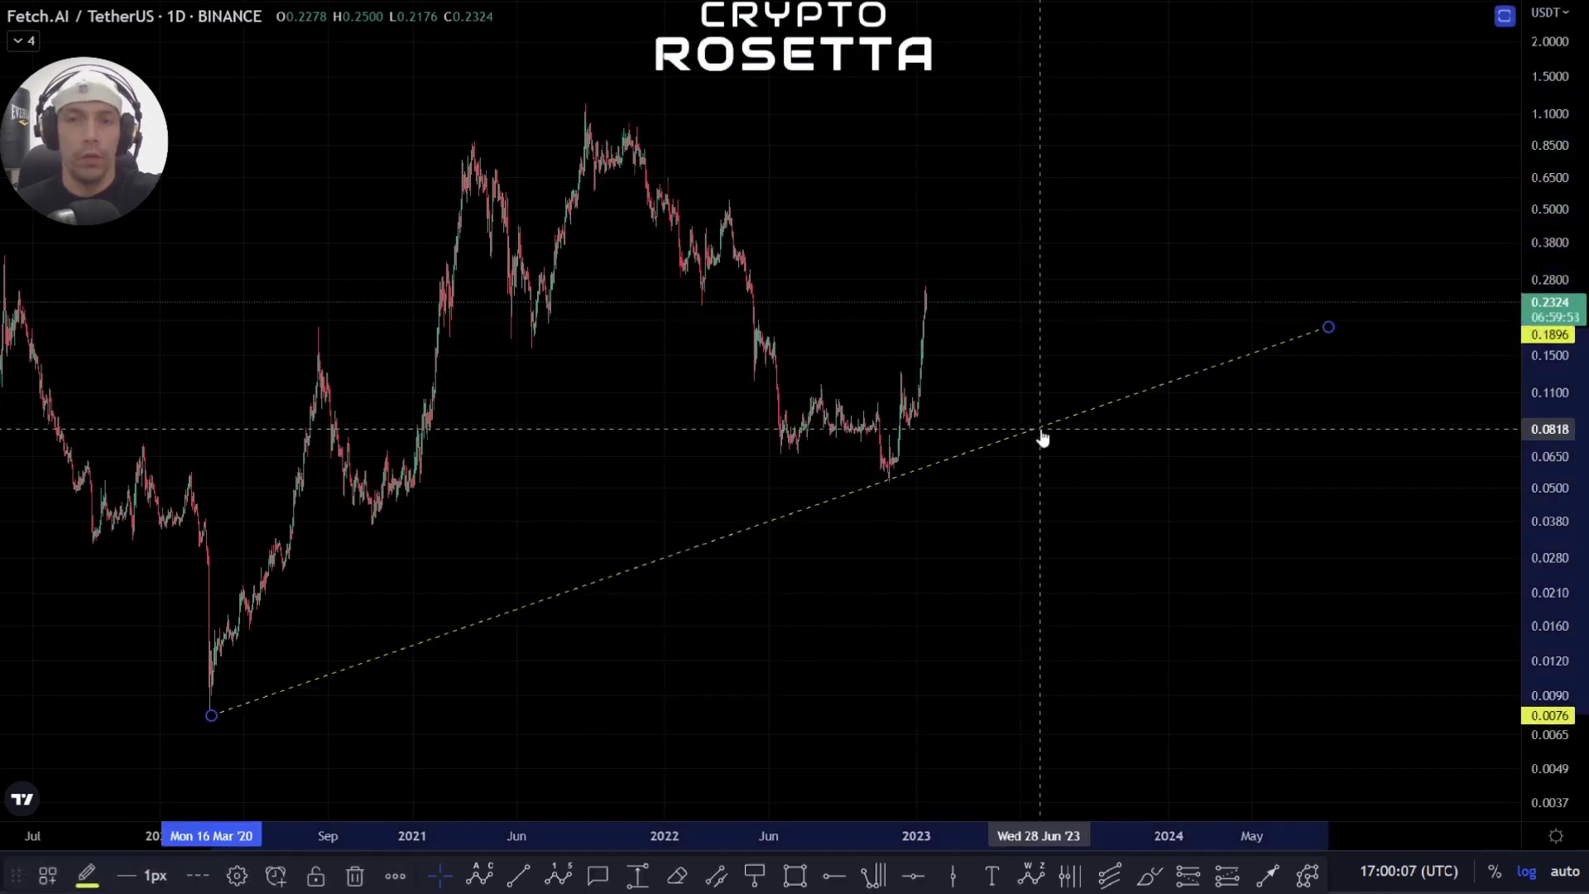
{"action": "key", "text": "Delete"}
Make the hidden "downwards continuation" drawing group visible on the chart through the object tree
{"action": "right_click", "coordinate": [465, 725]}
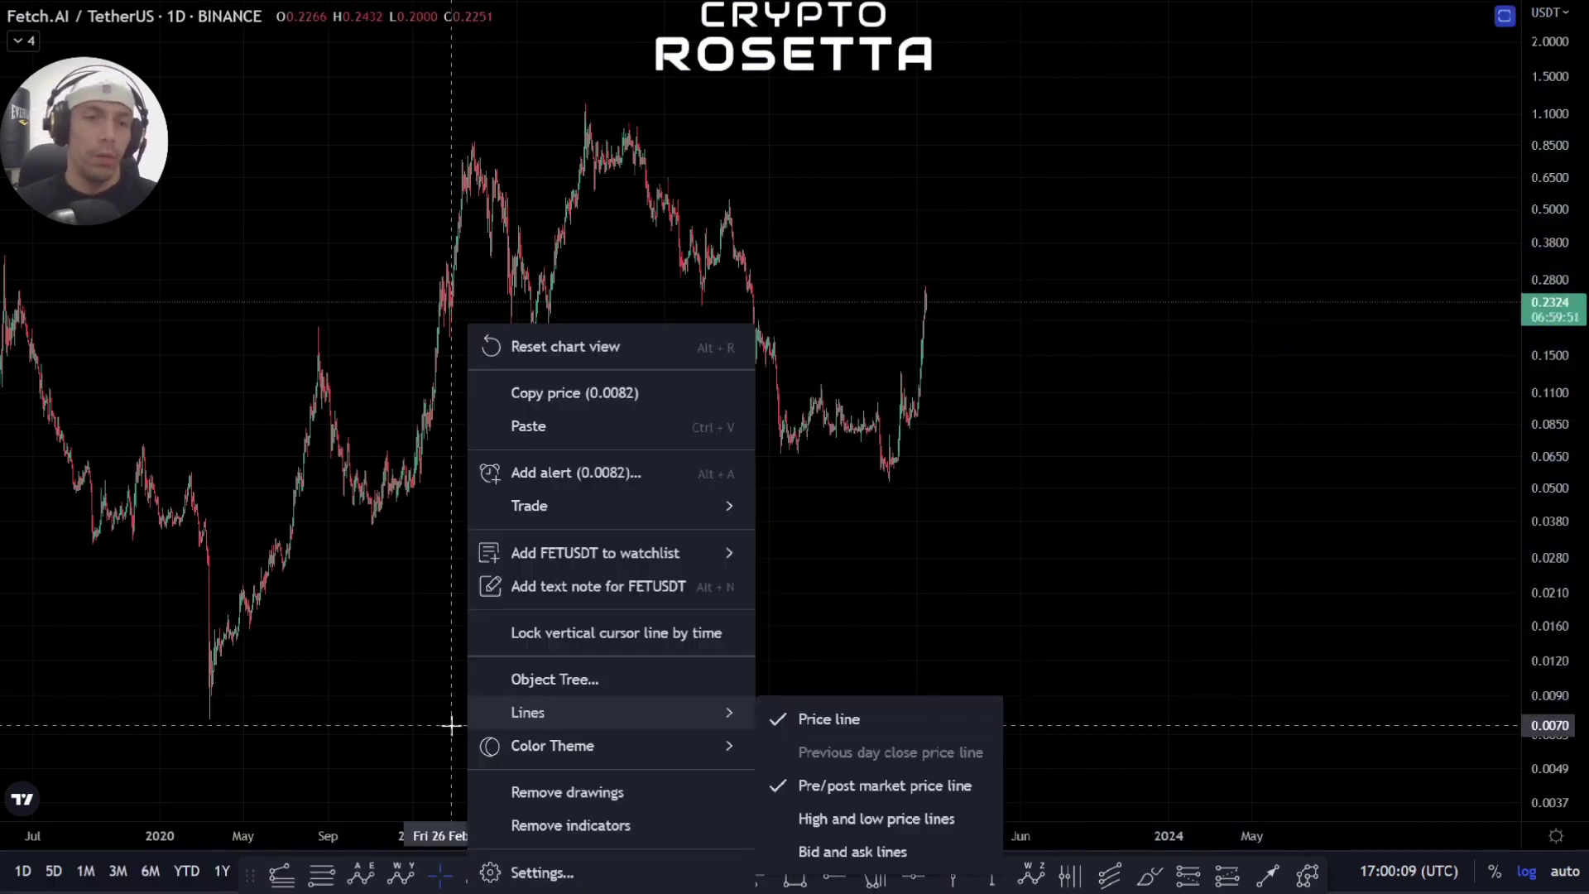
{"action": "left_click", "coordinate": [609, 674]}
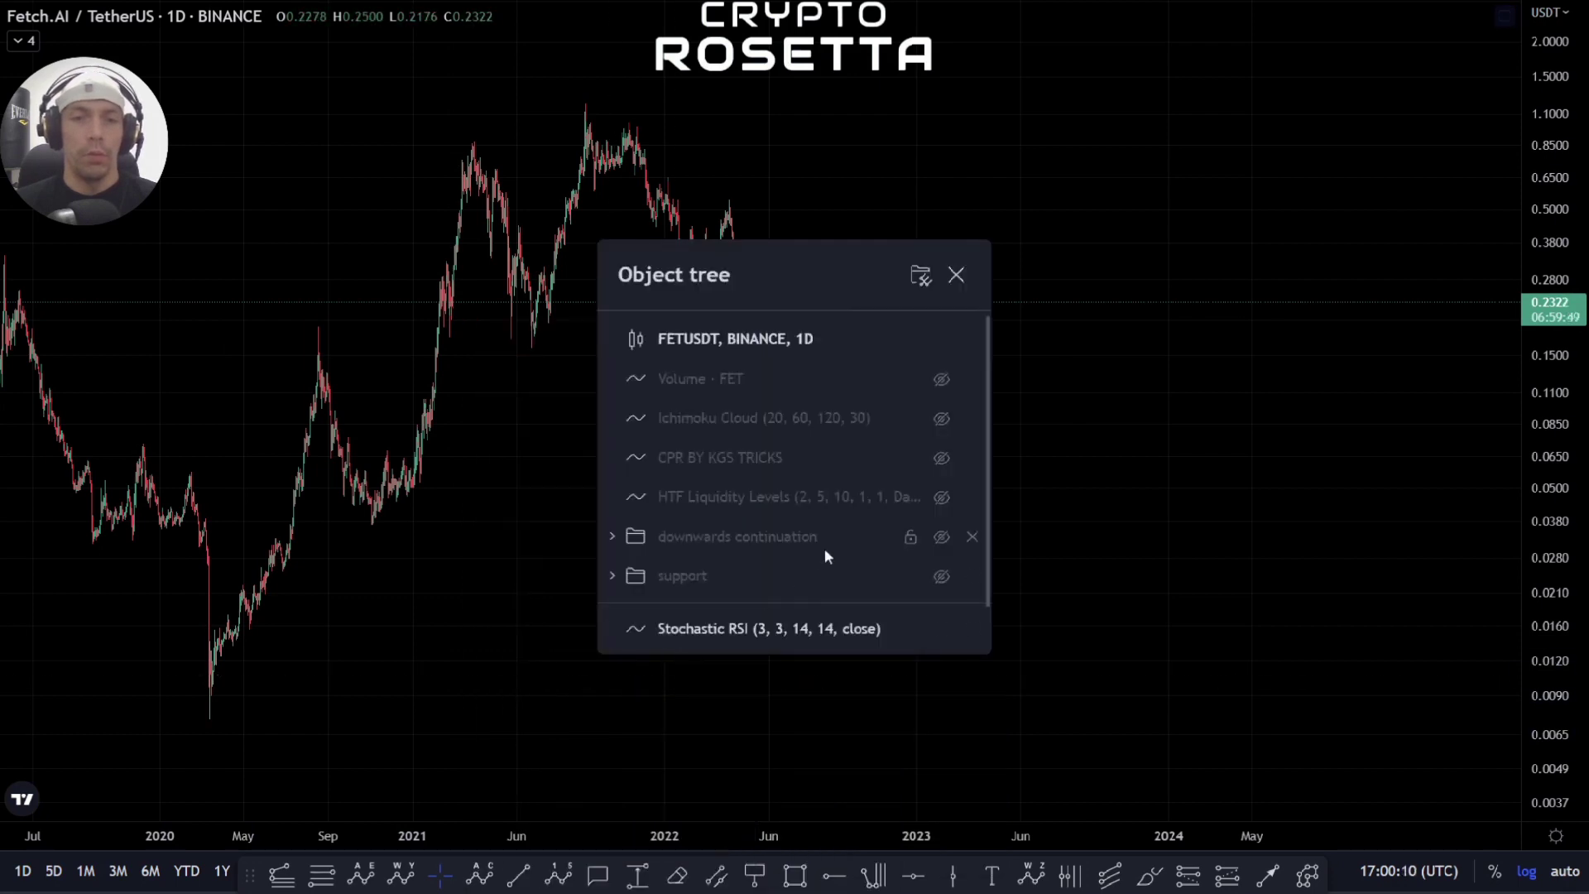
{"action": "left_click", "coordinate": [942, 537]}
{"action": "key", "text": "Escape"}
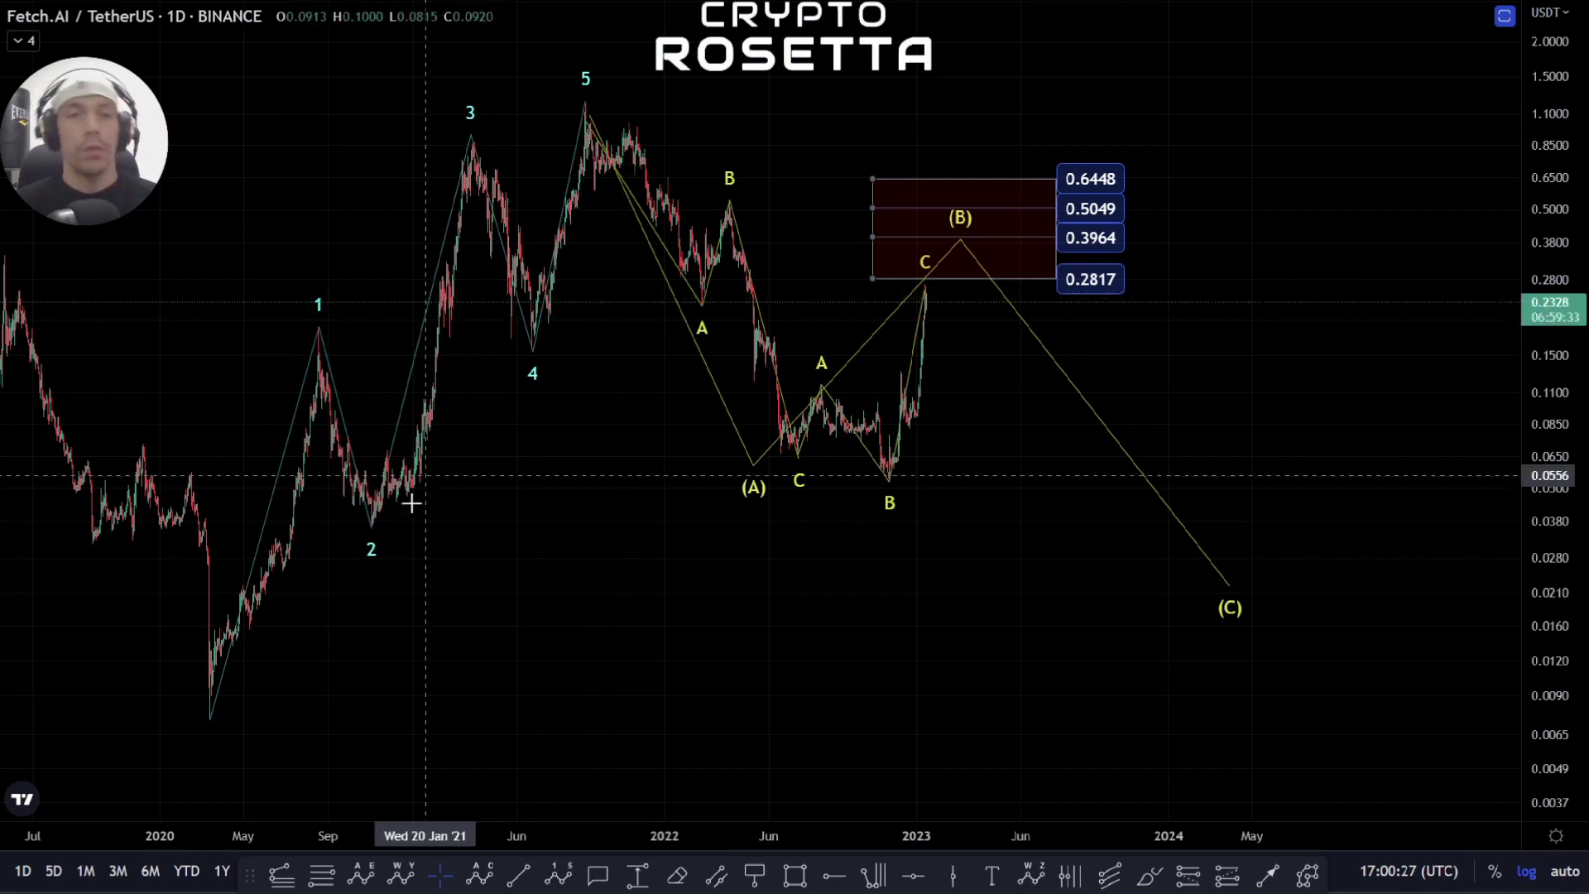
Place a horizontal ray at the March 2020 low, at 0.0074, where the five-wave count starts
{"action": "left_click_drag", "start_coordinate": [638, 359], "coordinate": [549, 360]}
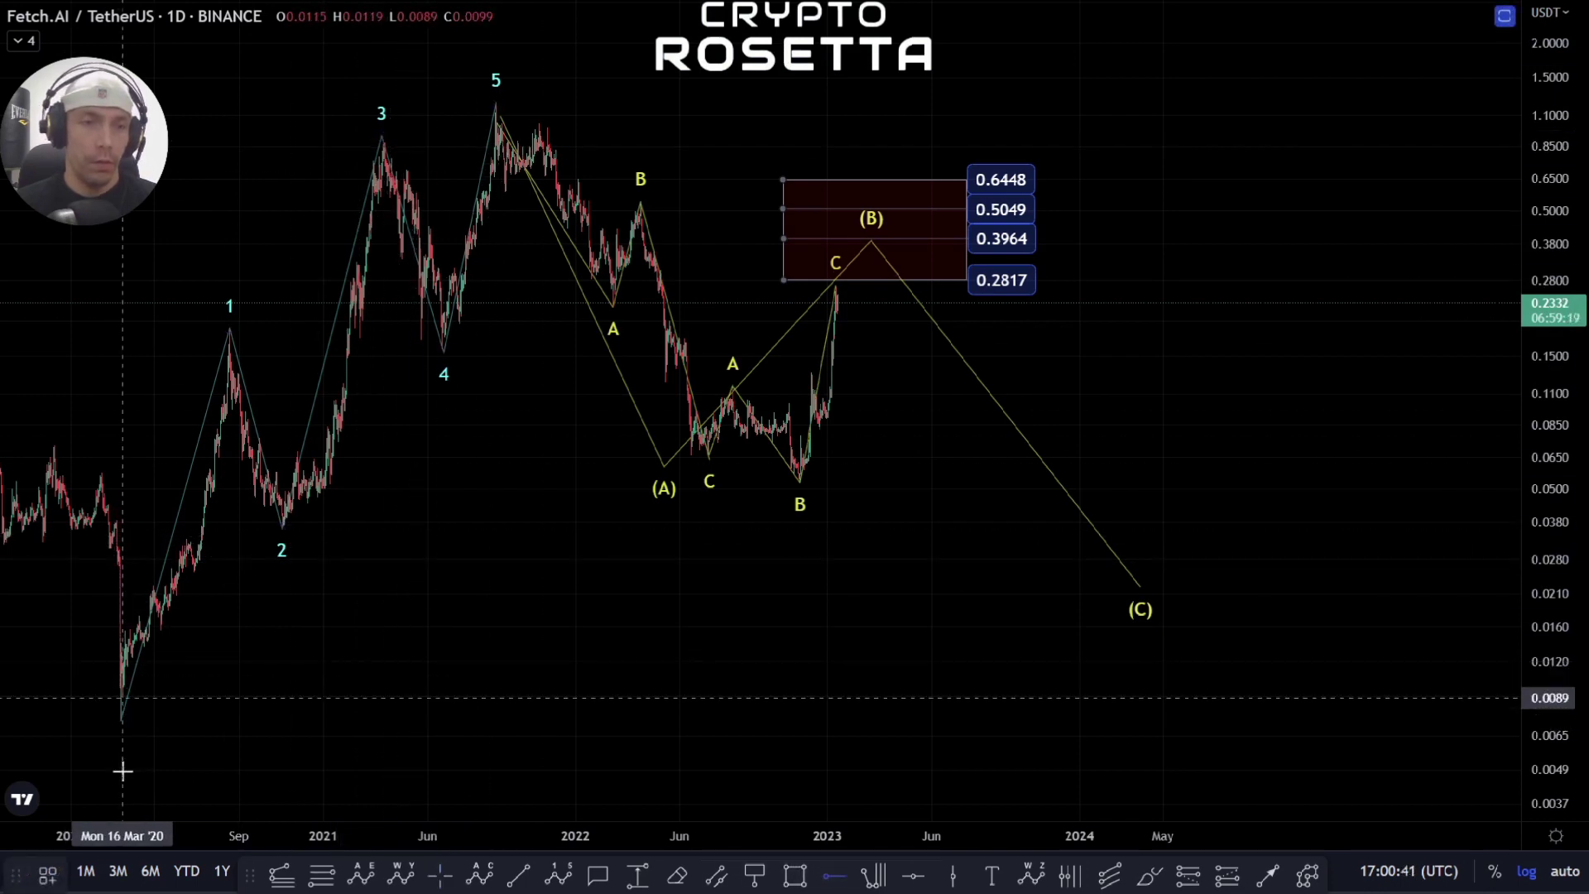
{"action": "scroll", "coordinate": [122, 771], "scroll_direction": "up", "scroll_amount": 3}
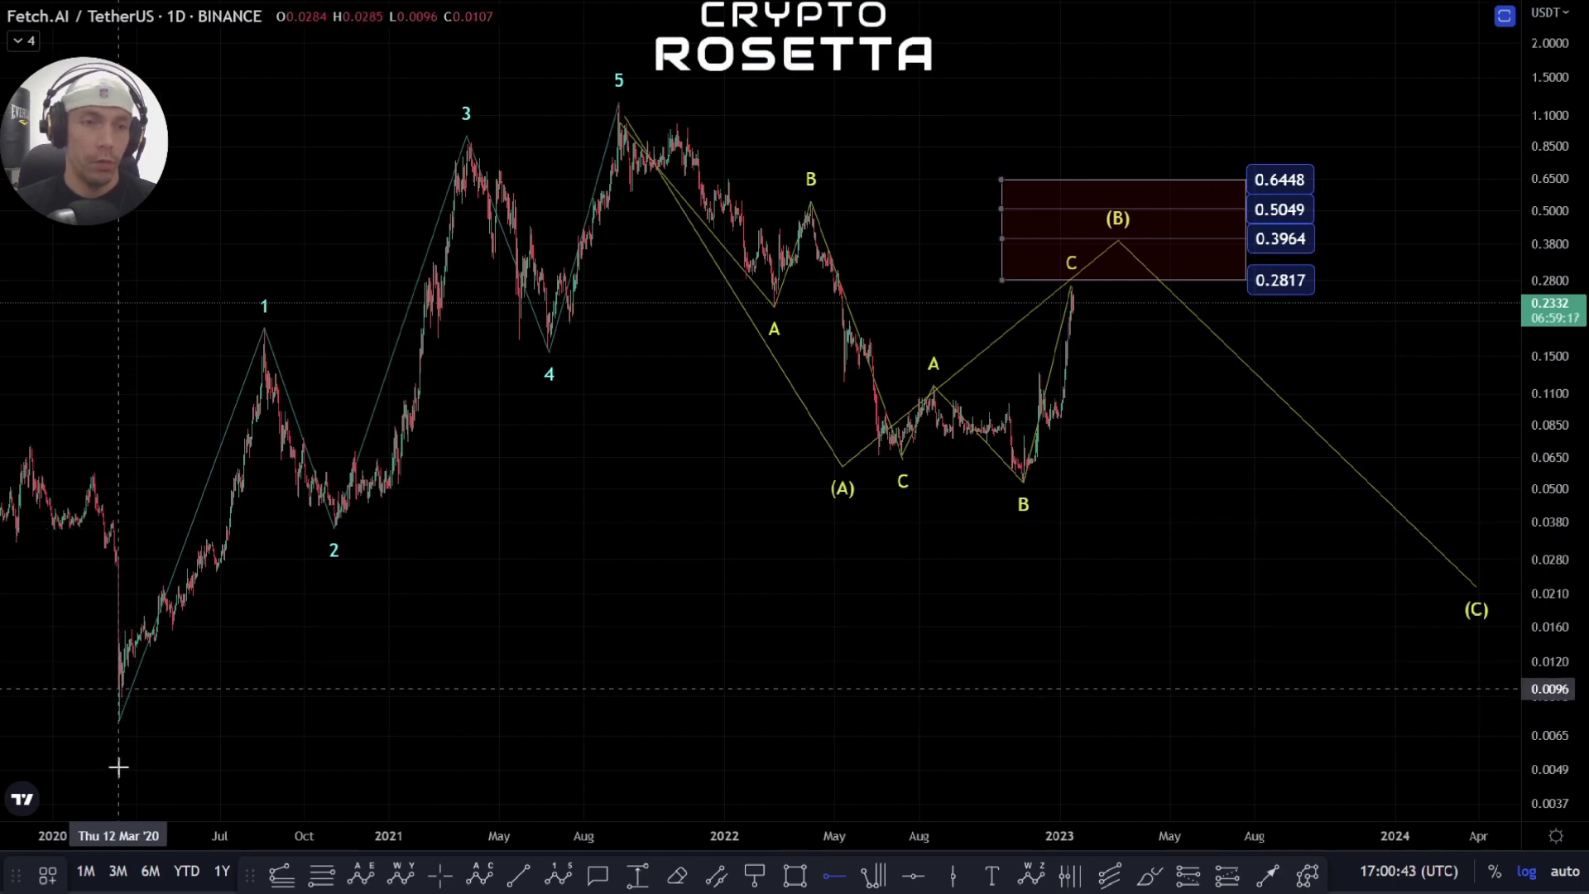
{"action": "left_click", "coordinate": [119, 768]}
{"action": "scroll", "coordinate": [697, 553], "scroll_direction": "down", "scroll_amount": 4}
Move the (A) point of the larger correction wave to the November 2022 low at about 0.0524
{"action": "left_click_drag", "start_coordinate": [902, 593], "coordinate": [702, 618]}
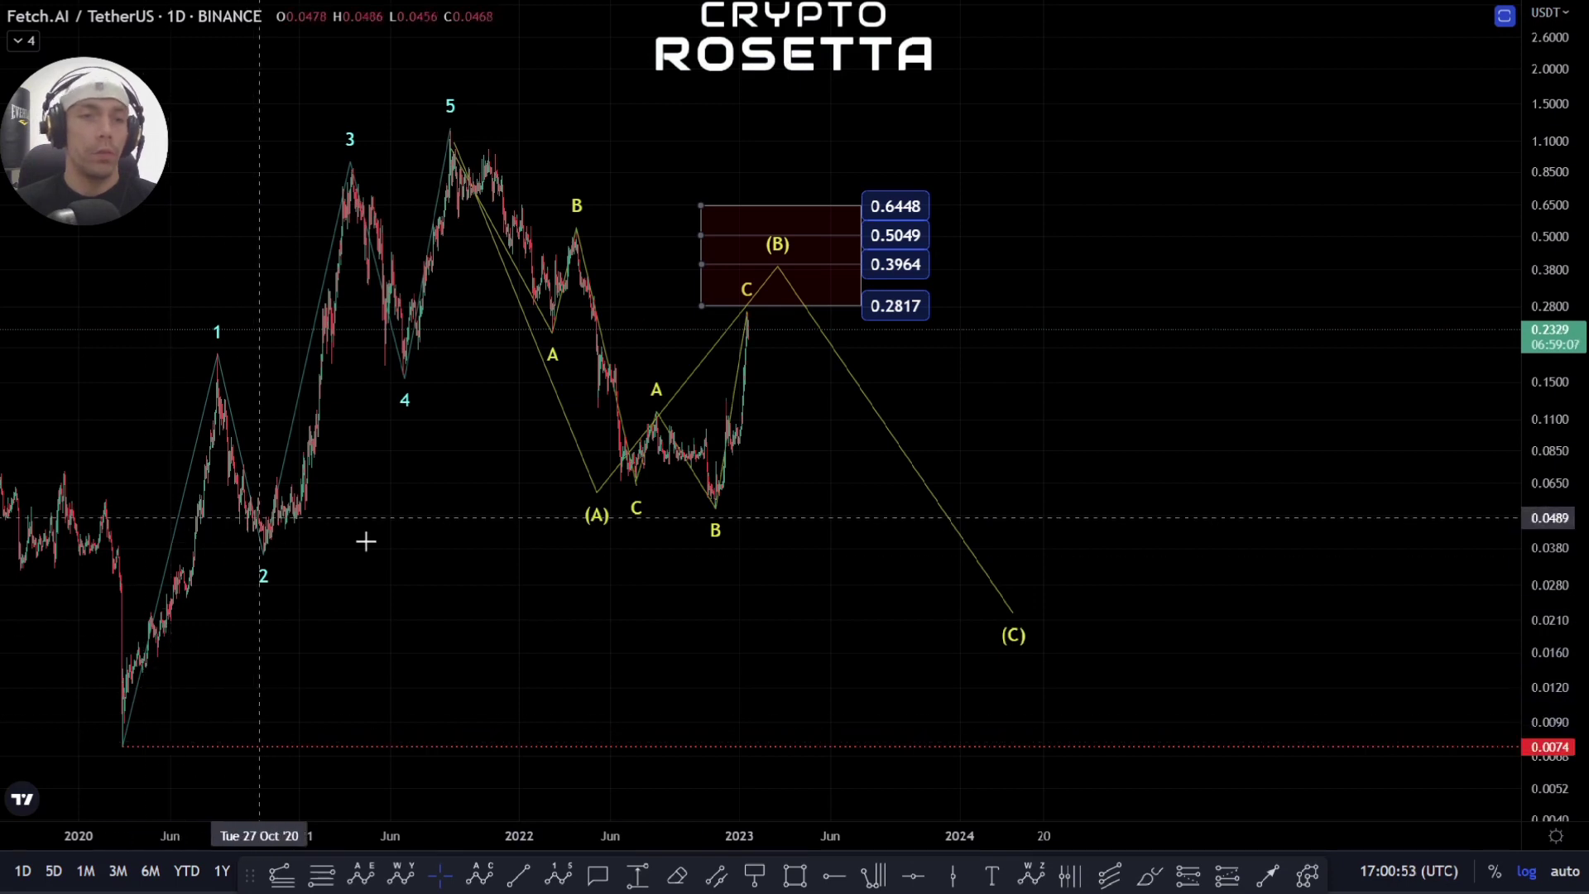
{"action": "scroll", "coordinate": [592, 556], "scroll_direction": "down", "scroll_amount": 2}
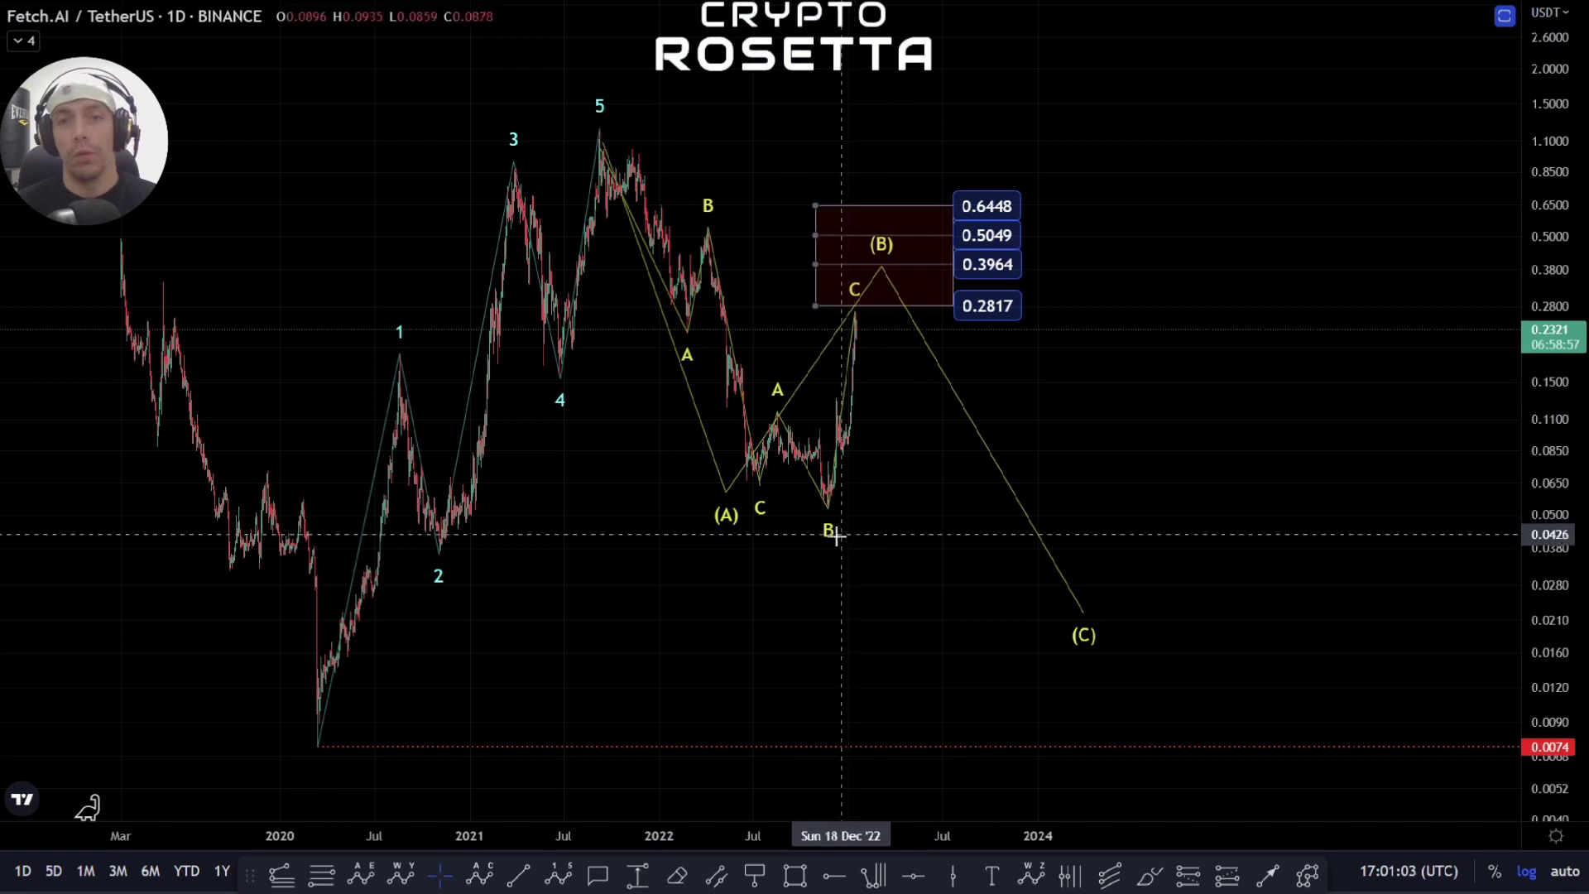
{"action": "scroll", "coordinate": [741, 538], "scroll_direction": "up", "scroll_amount": 4}
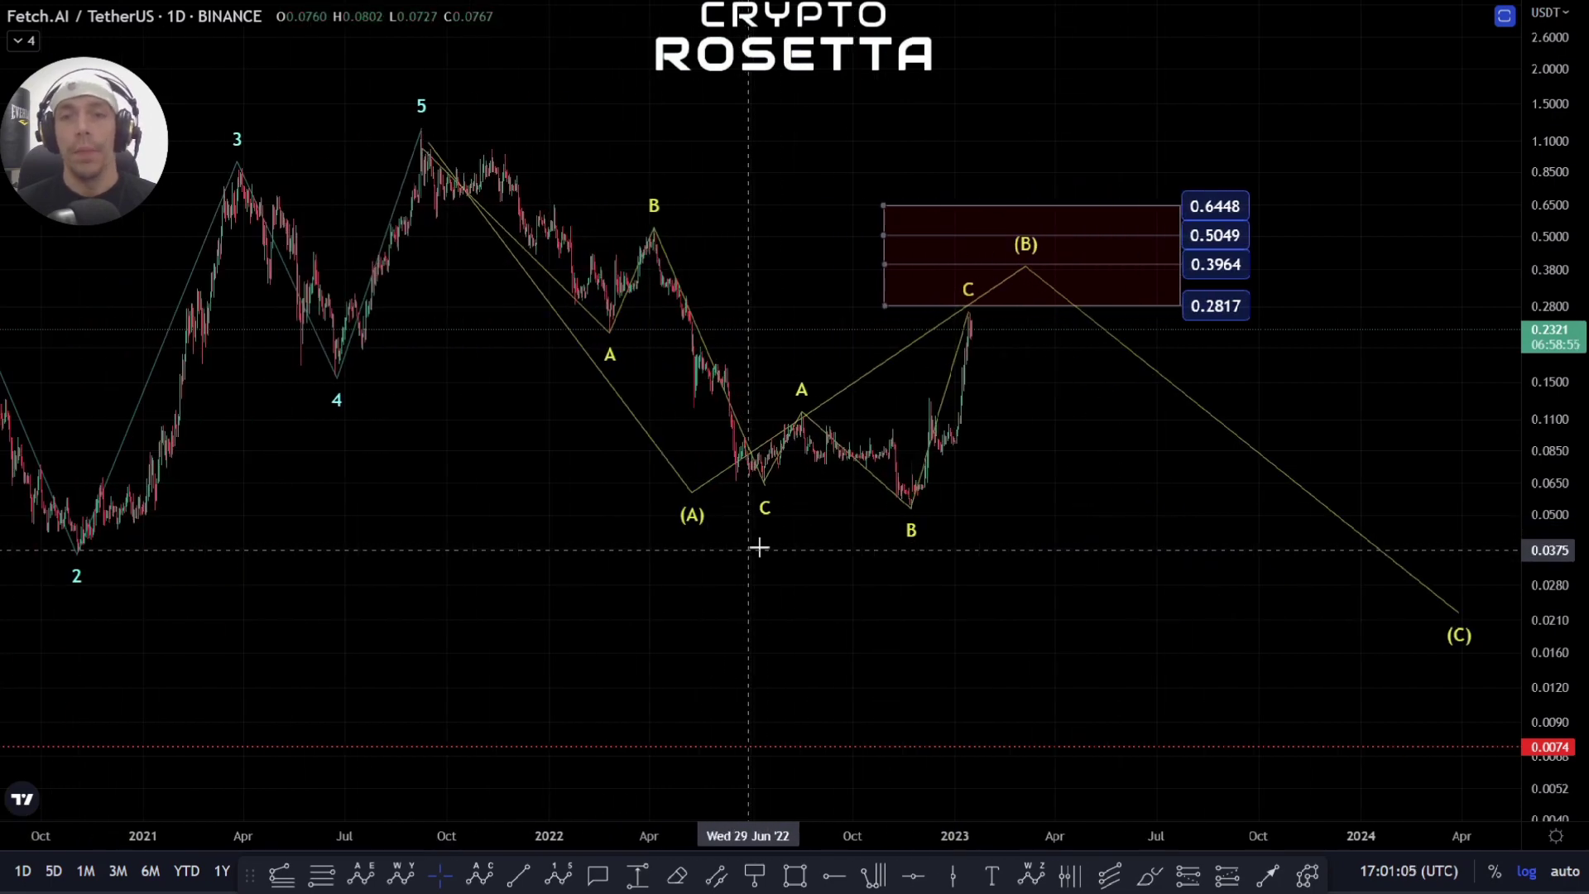
{"action": "left_click_drag", "start_coordinate": [1531, 579], "coordinate": [1529, 304]}
{"action": "left_click_drag", "start_coordinate": [1142, 332], "coordinate": [1105, 567]}
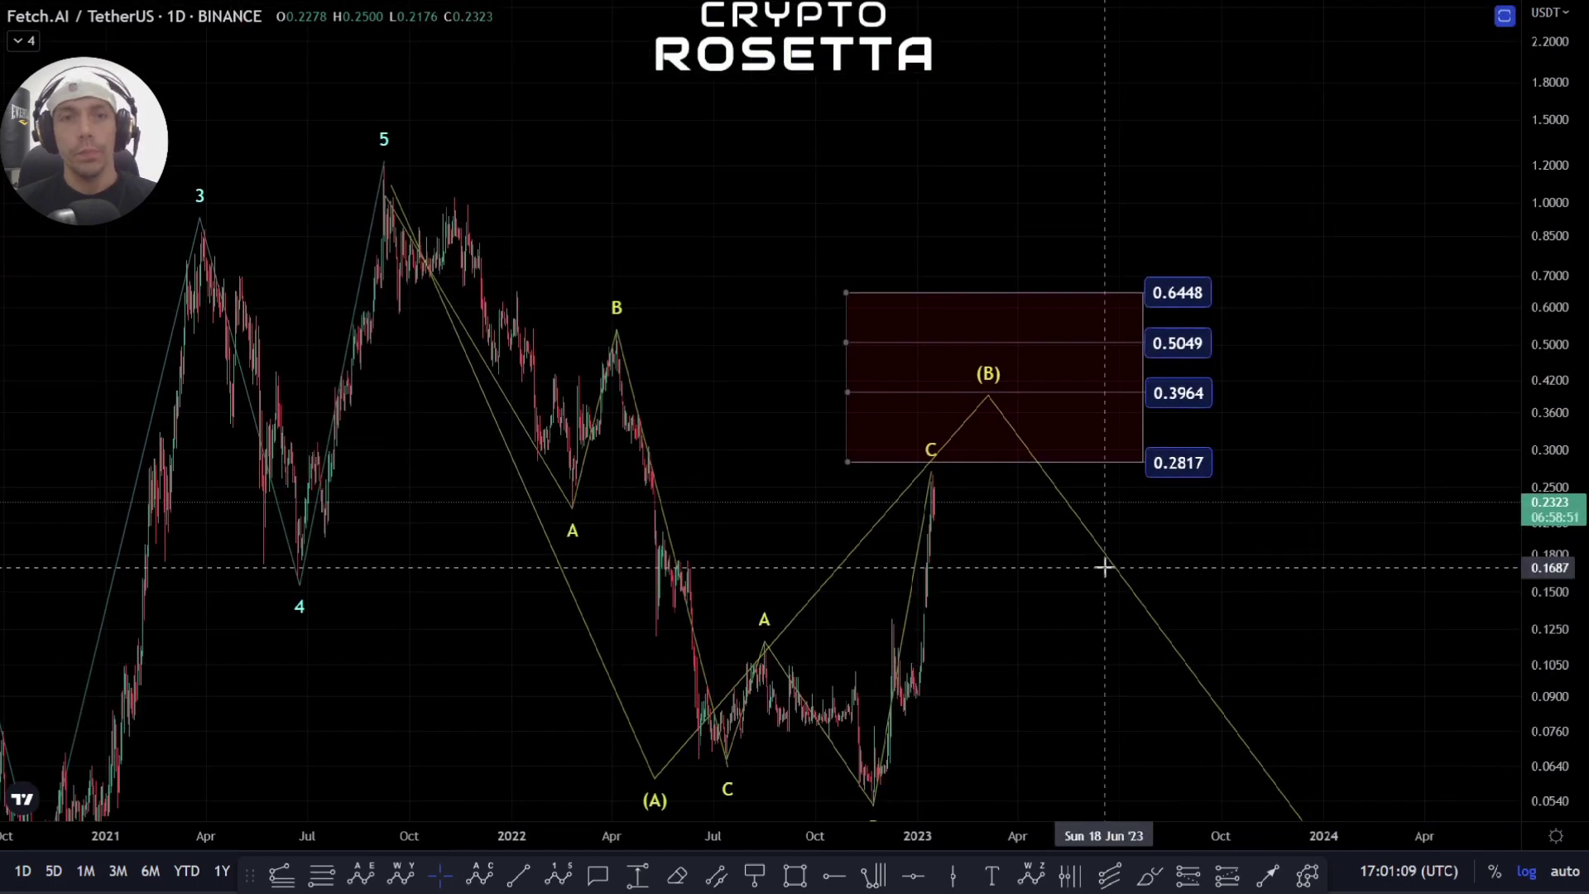
{"action": "left_click_drag", "start_coordinate": [745, 394], "coordinate": [670, 276]}
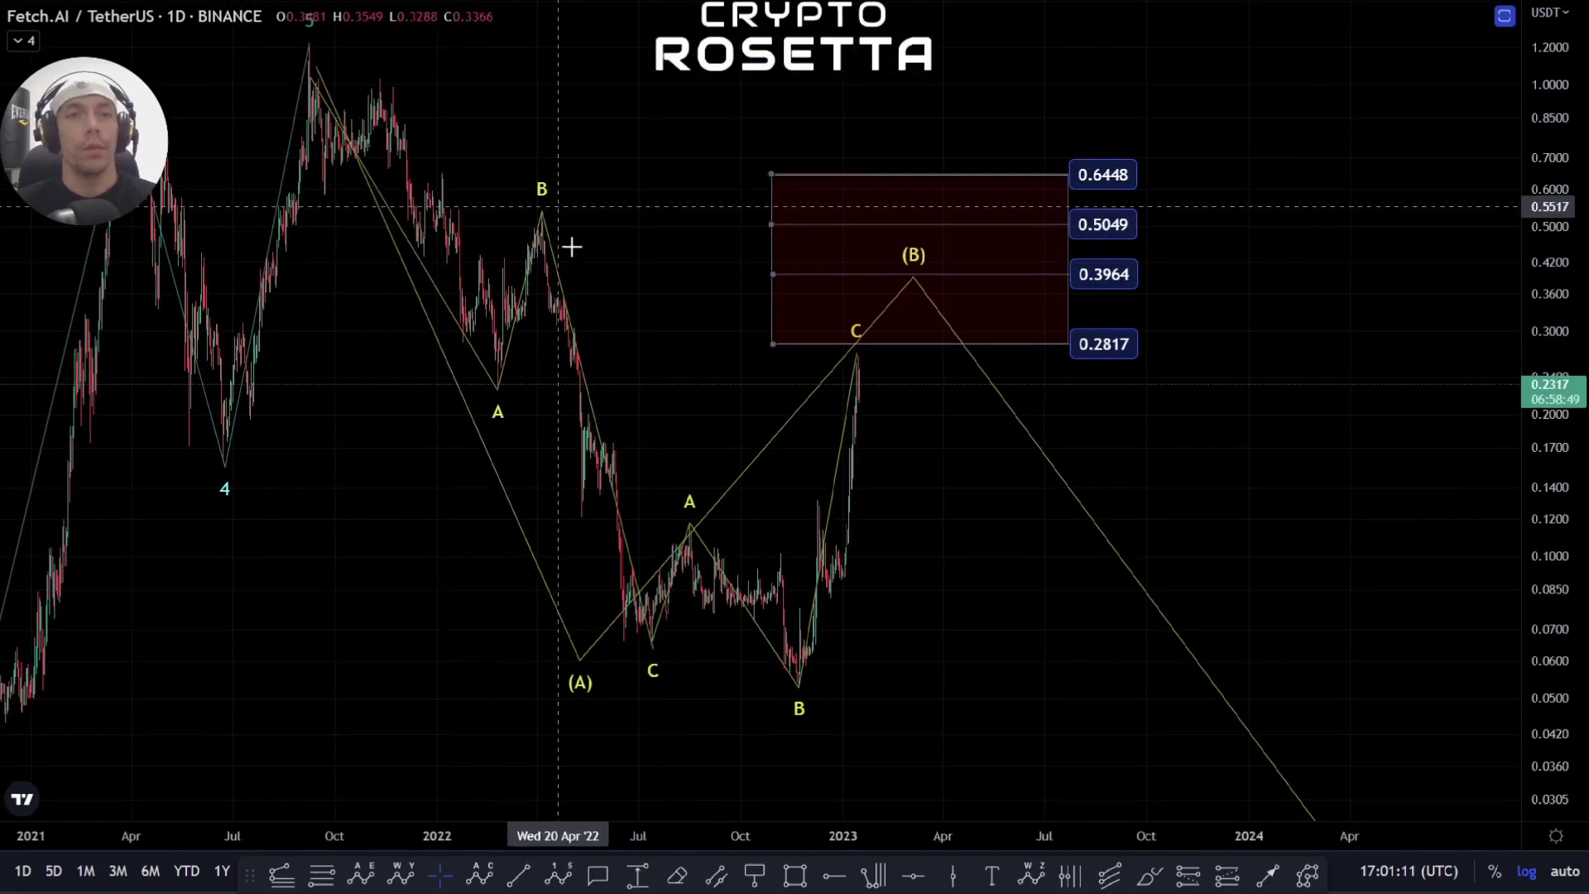
{"action": "left_click_drag", "start_coordinate": [643, 349], "coordinate": [561, 351]}
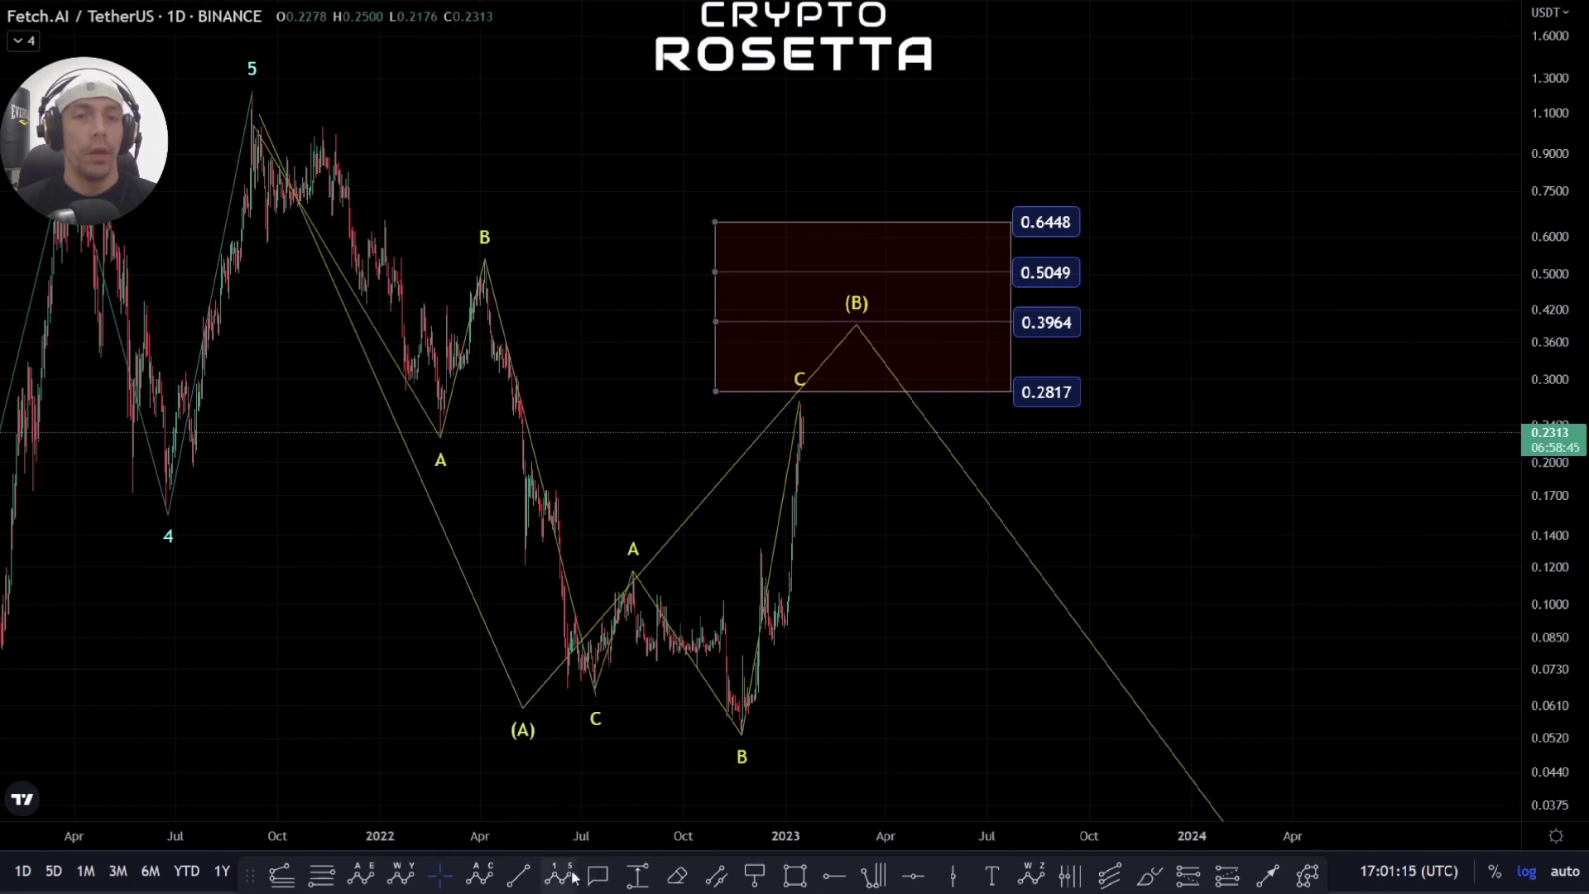
{"action": "left_click", "coordinate": [523, 731]}
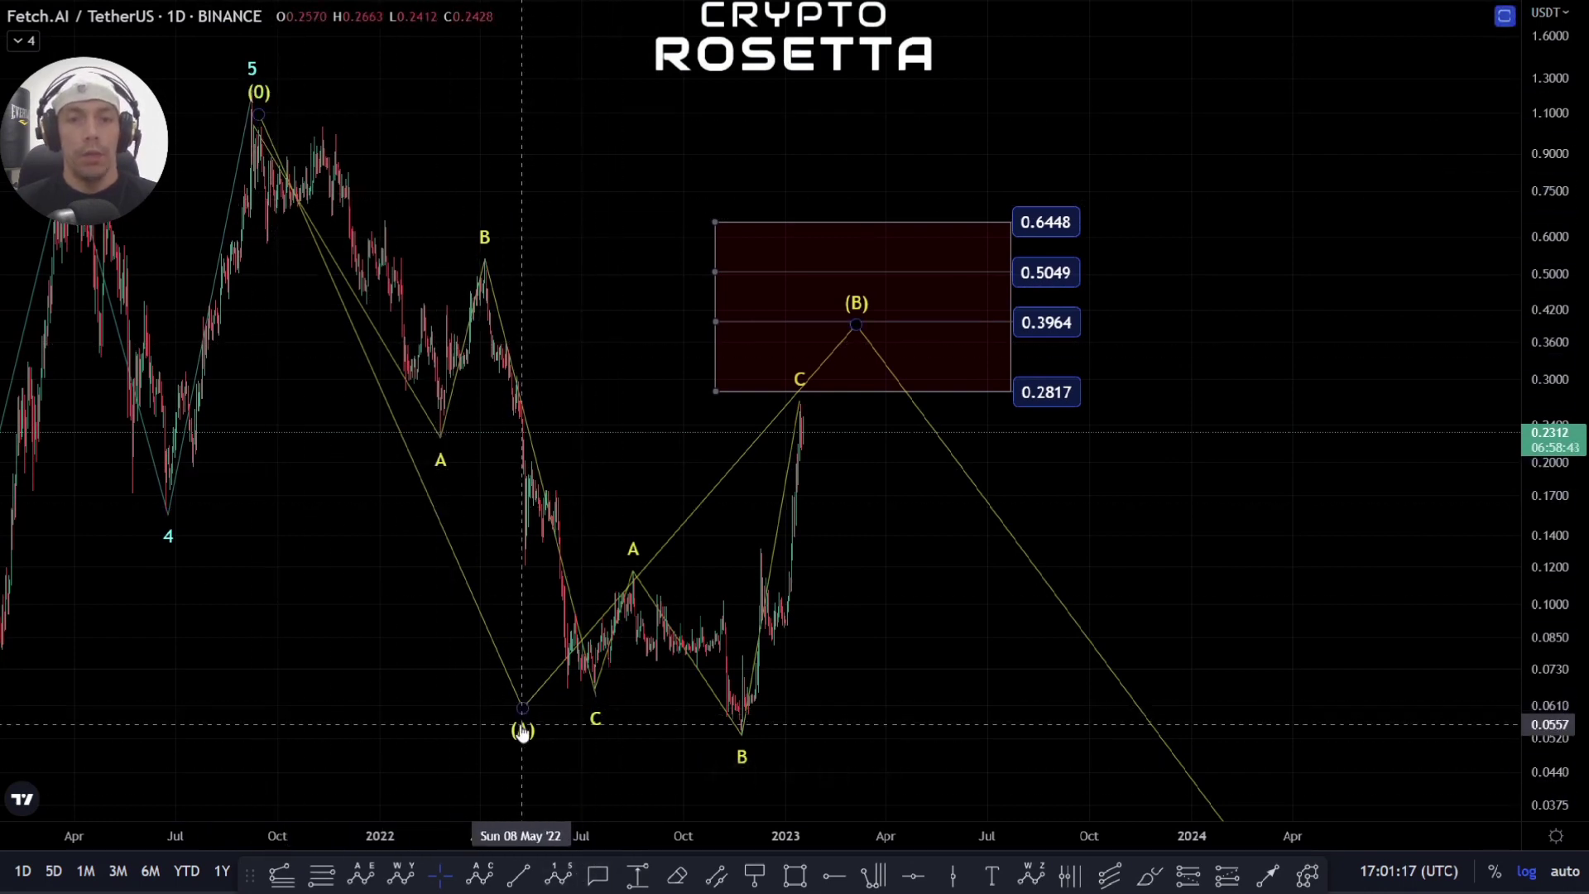
{"action": "mouse_move", "coordinate": [530, 714]}
{"action": "left_mouse_down"}
{"action": "mouse_move", "coordinate": [705, 725]}
{"action": "mouse_move", "coordinate": [746, 749]}
{"action": "mouse_move", "coordinate": [598, 615]}
{"action": "mouse_move", "coordinate": [704, 639]}
{"action": "mouse_move", "coordinate": [617, 670]}
{"action": "mouse_move", "coordinate": [634, 610]}
{"action": "mouse_move", "coordinate": [686, 601]}
{"action": "mouse_move", "coordinate": [705, 639]}
{"action": "mouse_move", "coordinate": [625, 633]}
{"action": "mouse_move", "coordinate": [720, 638]}
{"action": "mouse_move", "coordinate": [654, 704]}
{"action": "mouse_move", "coordinate": [589, 714]}
{"action": "mouse_move", "coordinate": [740, 752]}
{"action": "mouse_move", "coordinate": [723, 736]}
{"action": "left_mouse_up"}
Lower the (B) point of the larger correction wave to about 0.326, inside the red resistance zone
{"action": "left_click_drag", "start_coordinate": [897, 563], "coordinate": [915, 468]}
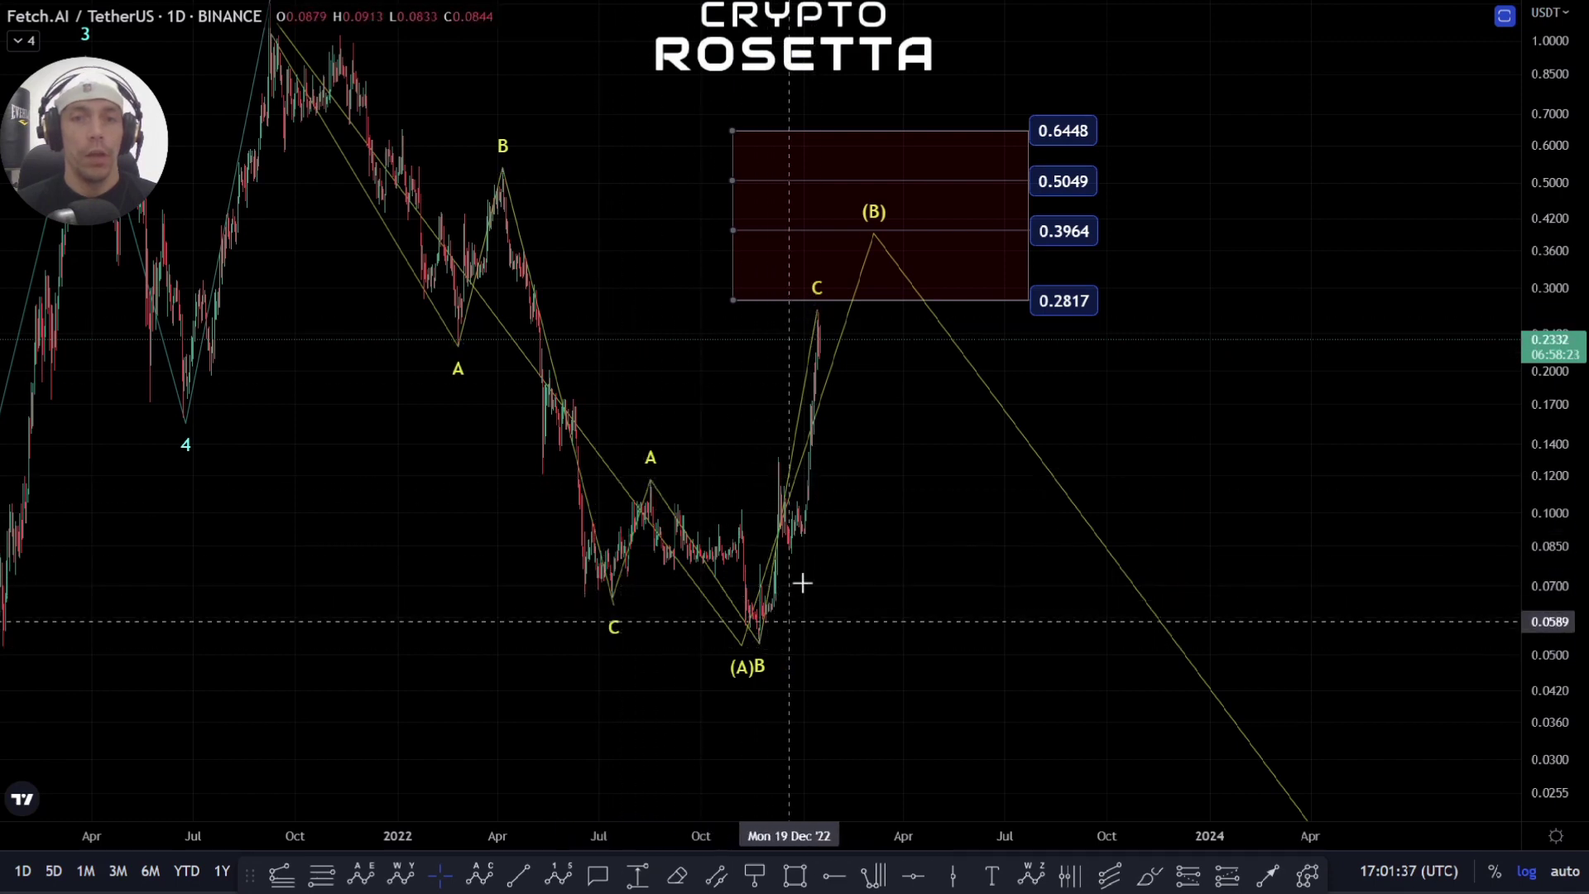
{"action": "left_click_drag", "start_coordinate": [875, 469], "coordinate": [875, 483]}
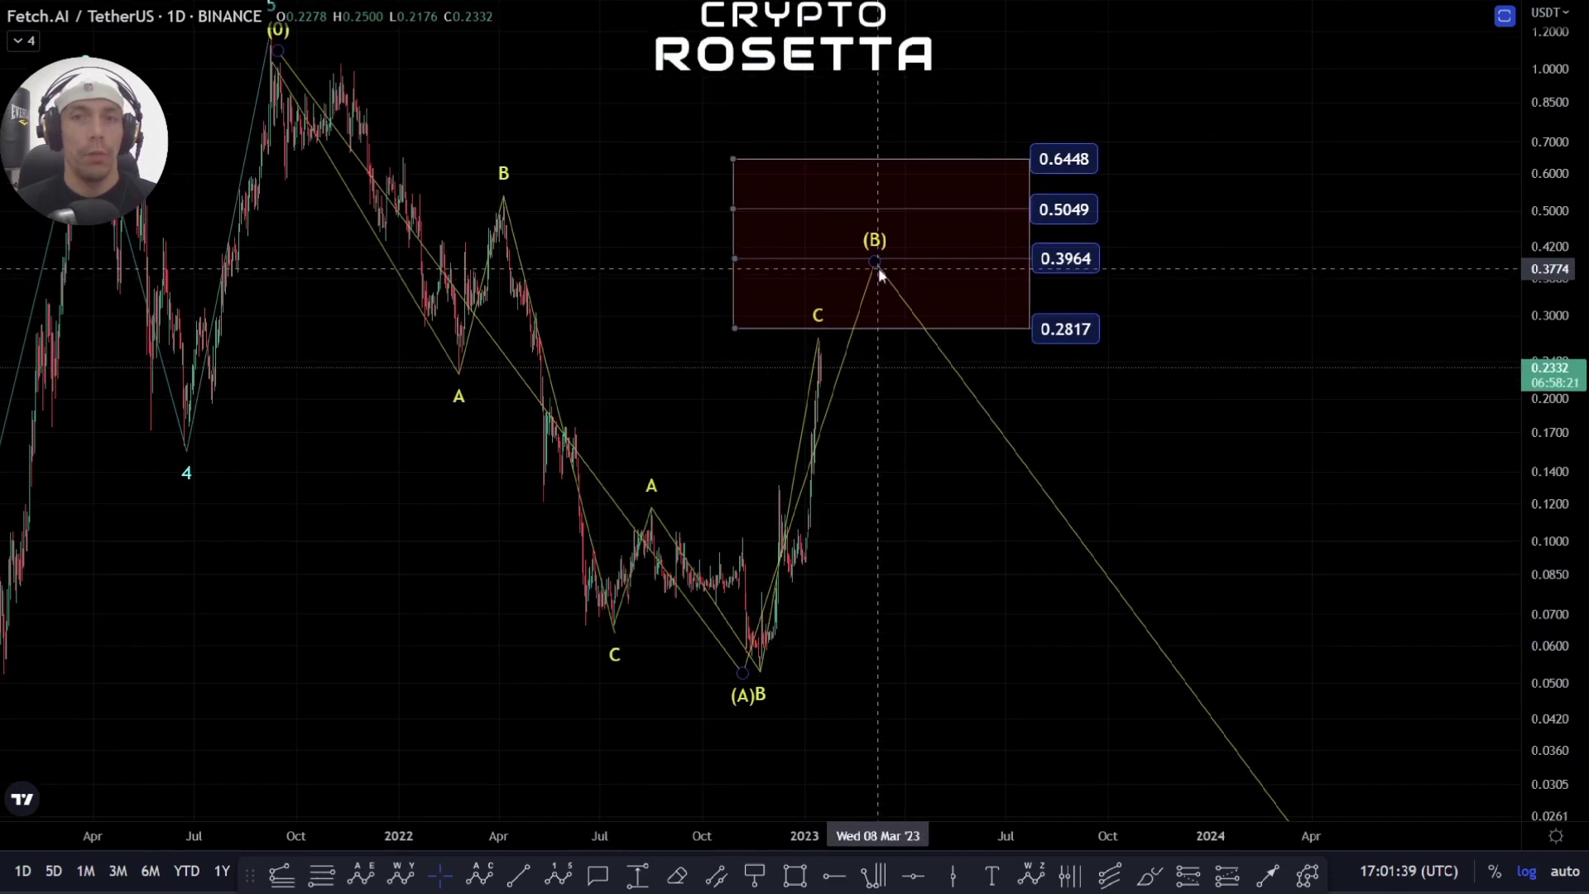
{"action": "left_click", "coordinate": [879, 303]}
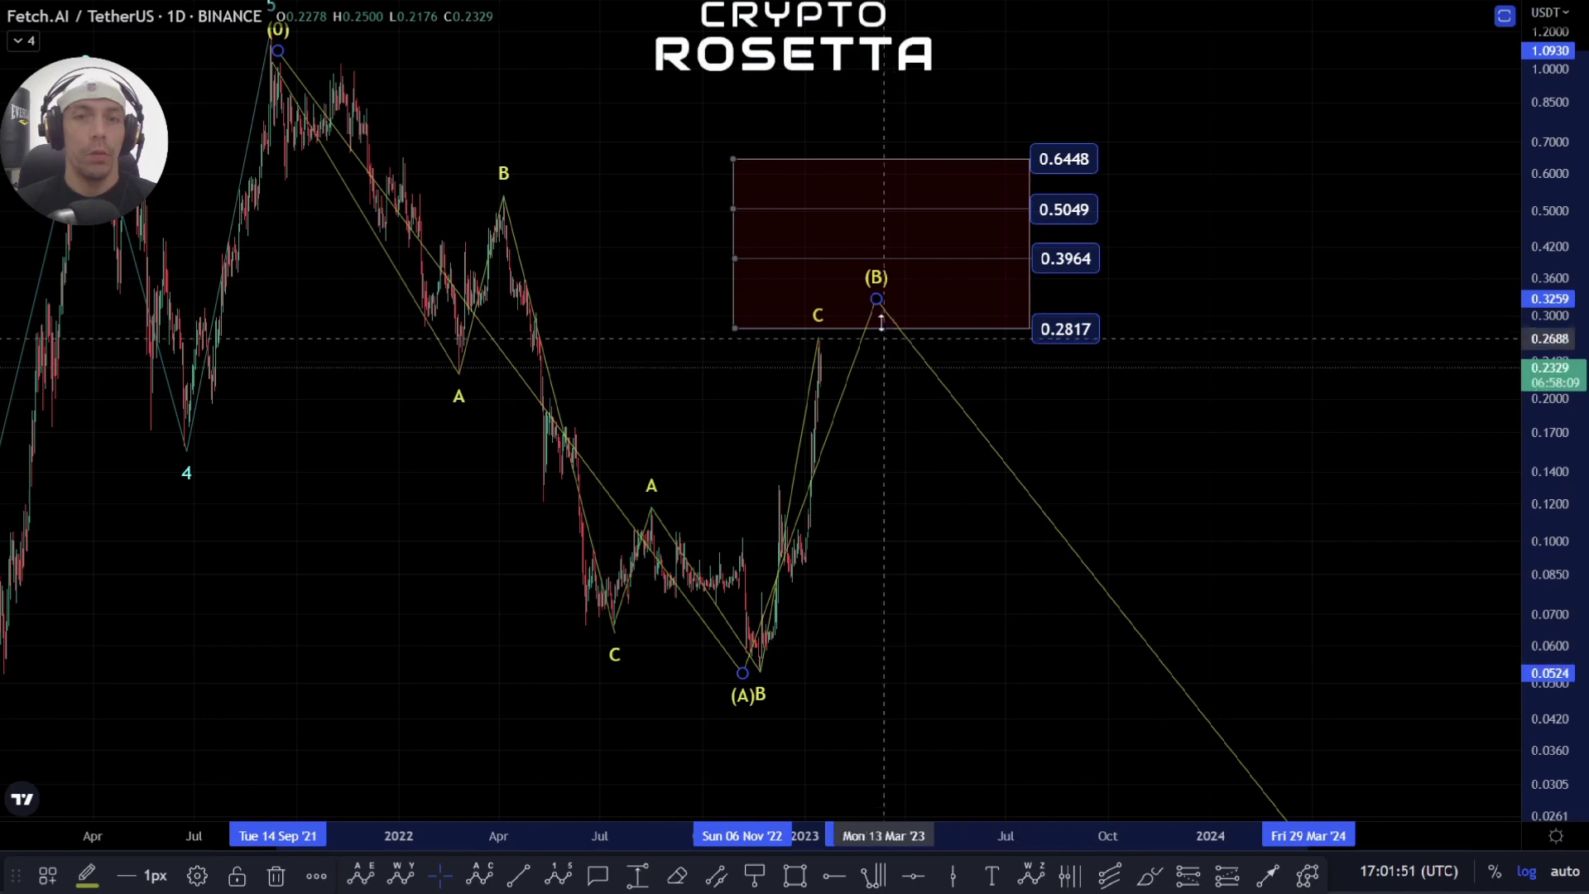
Draw a trend-based Fib extension from the wave 5 peak at 1.1985 to the July 2022 C low at 0.0682, projected from 0.2863
{"action": "left_click_drag", "start_coordinate": [1567, 594], "coordinate": [1567, 699]}
{"action": "scroll", "coordinate": [1093, 564], "scroll_direction": "down", "scroll_amount": 3}
{"action": "left_click_drag", "start_coordinate": [996, 599], "coordinate": [912, 588]}
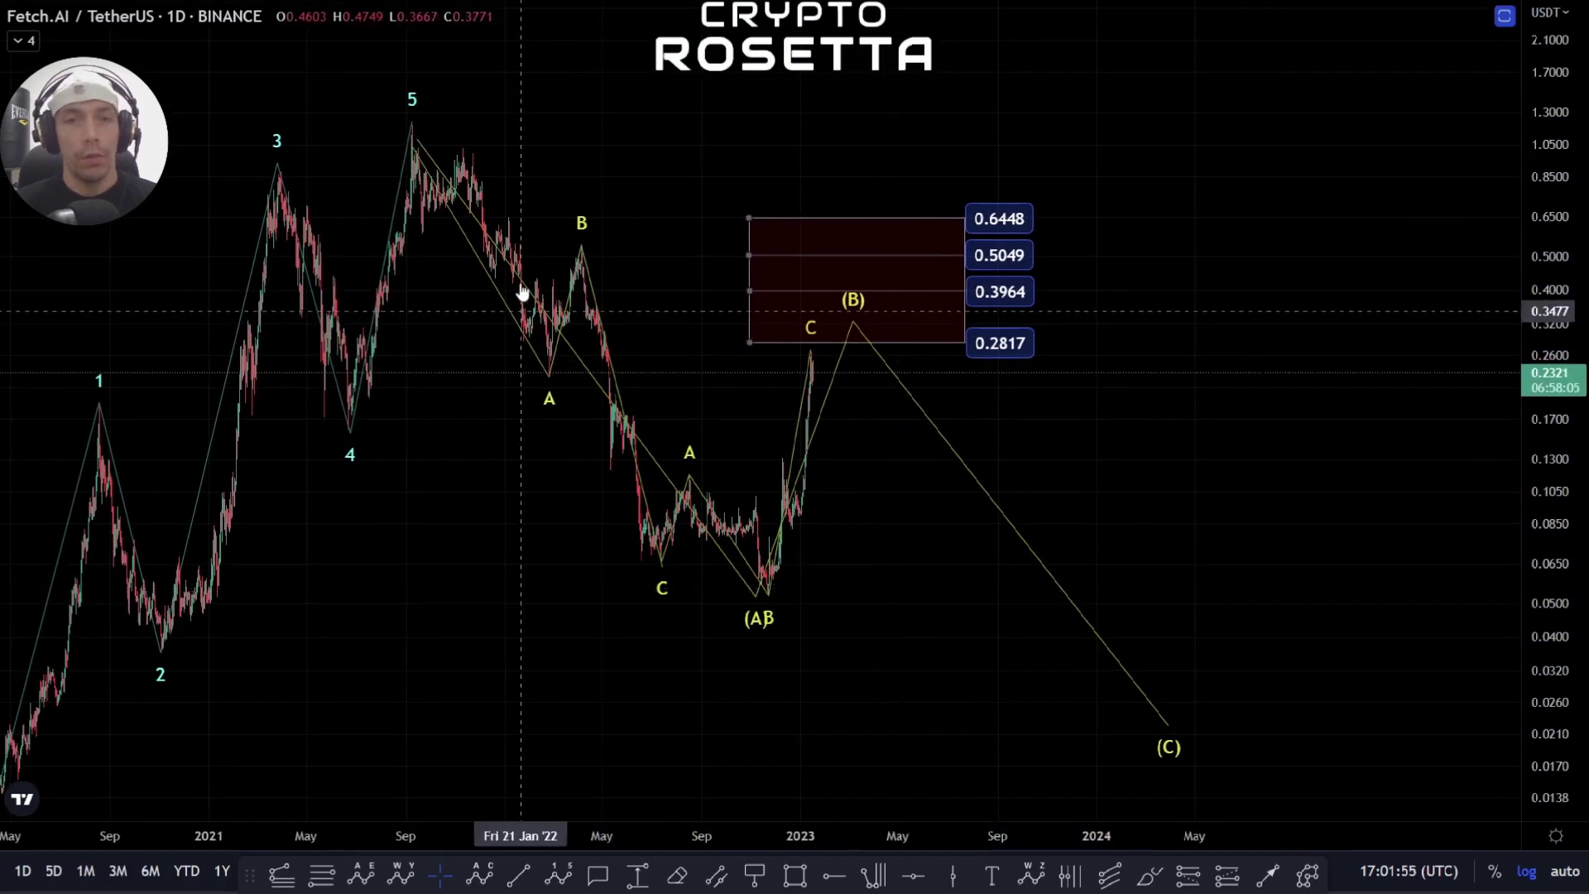
{"action": "left_click", "coordinate": [661, 561]}
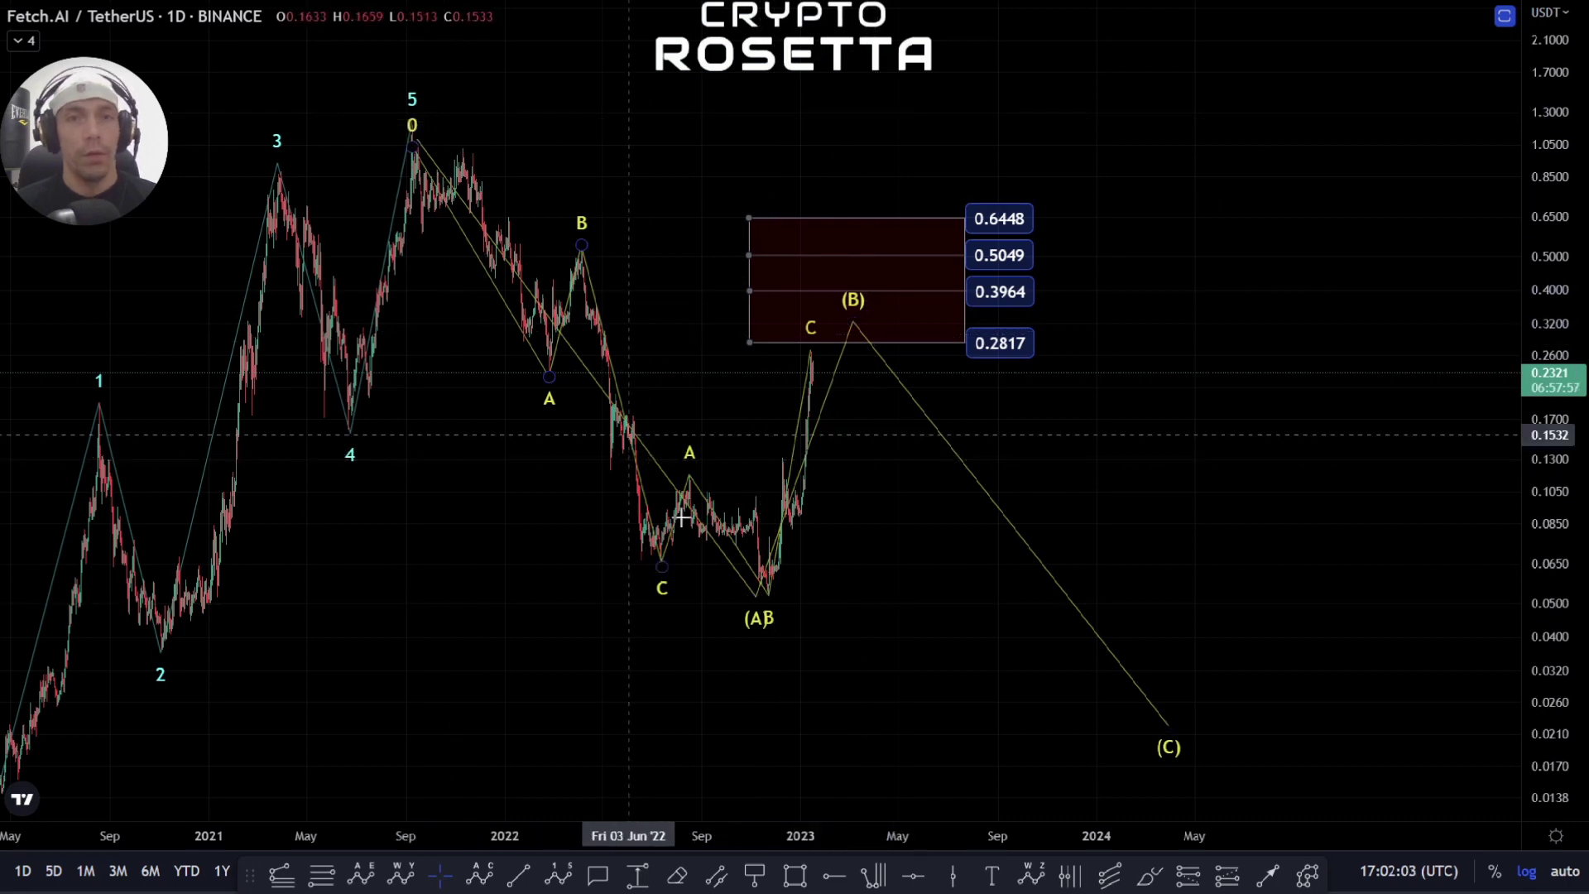
{"action": "left_click_drag", "start_coordinate": [1548, 364], "coordinate": [1548, 414]}
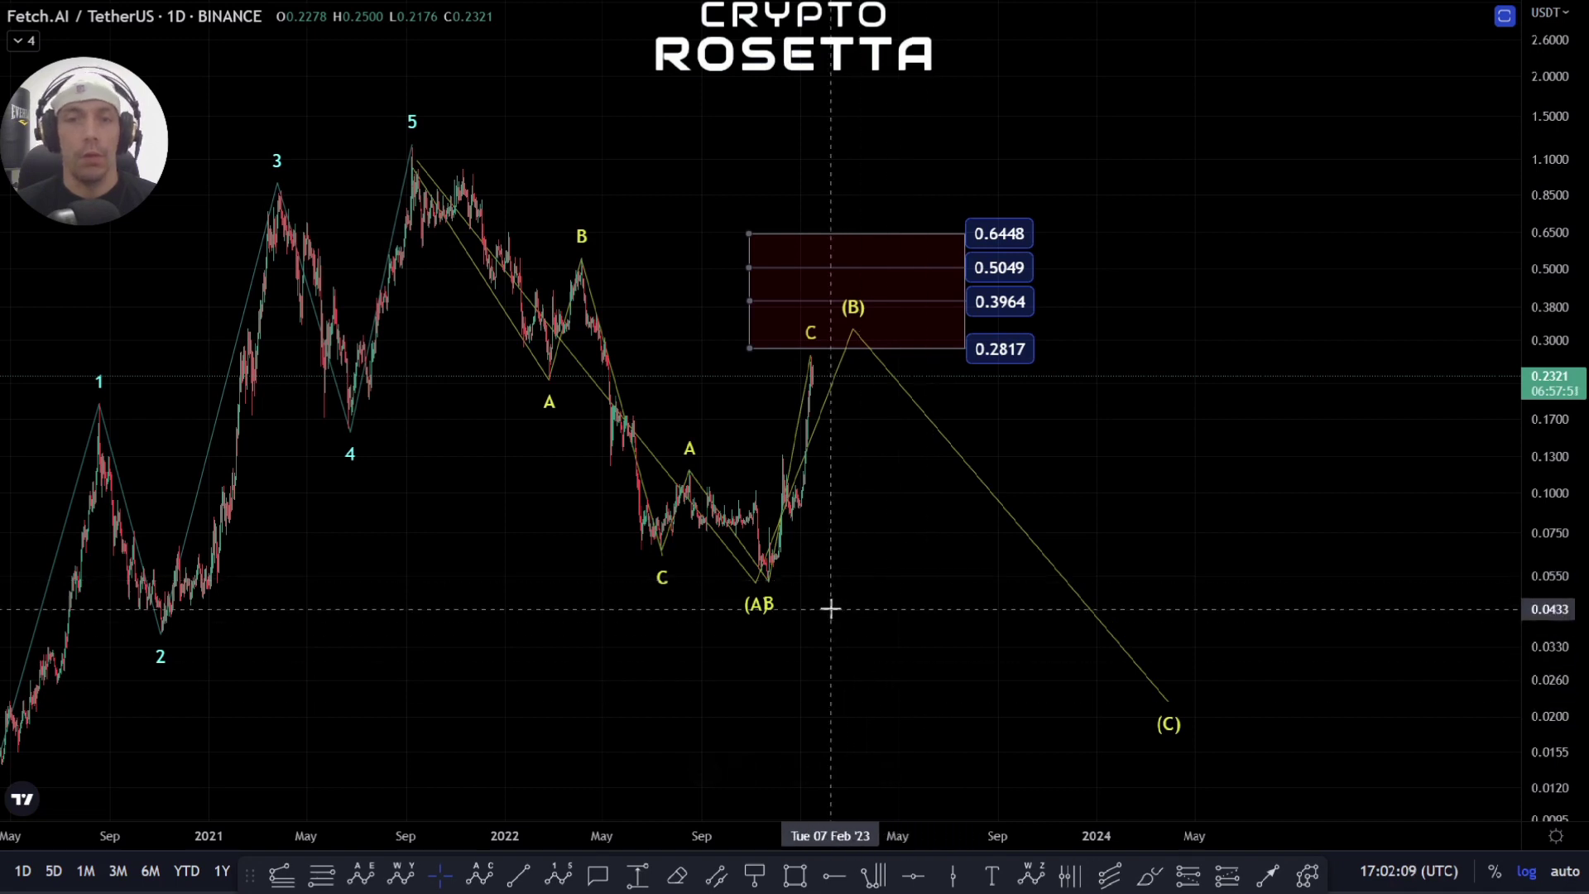
{"action": "left_click", "coordinate": [282, 875]}
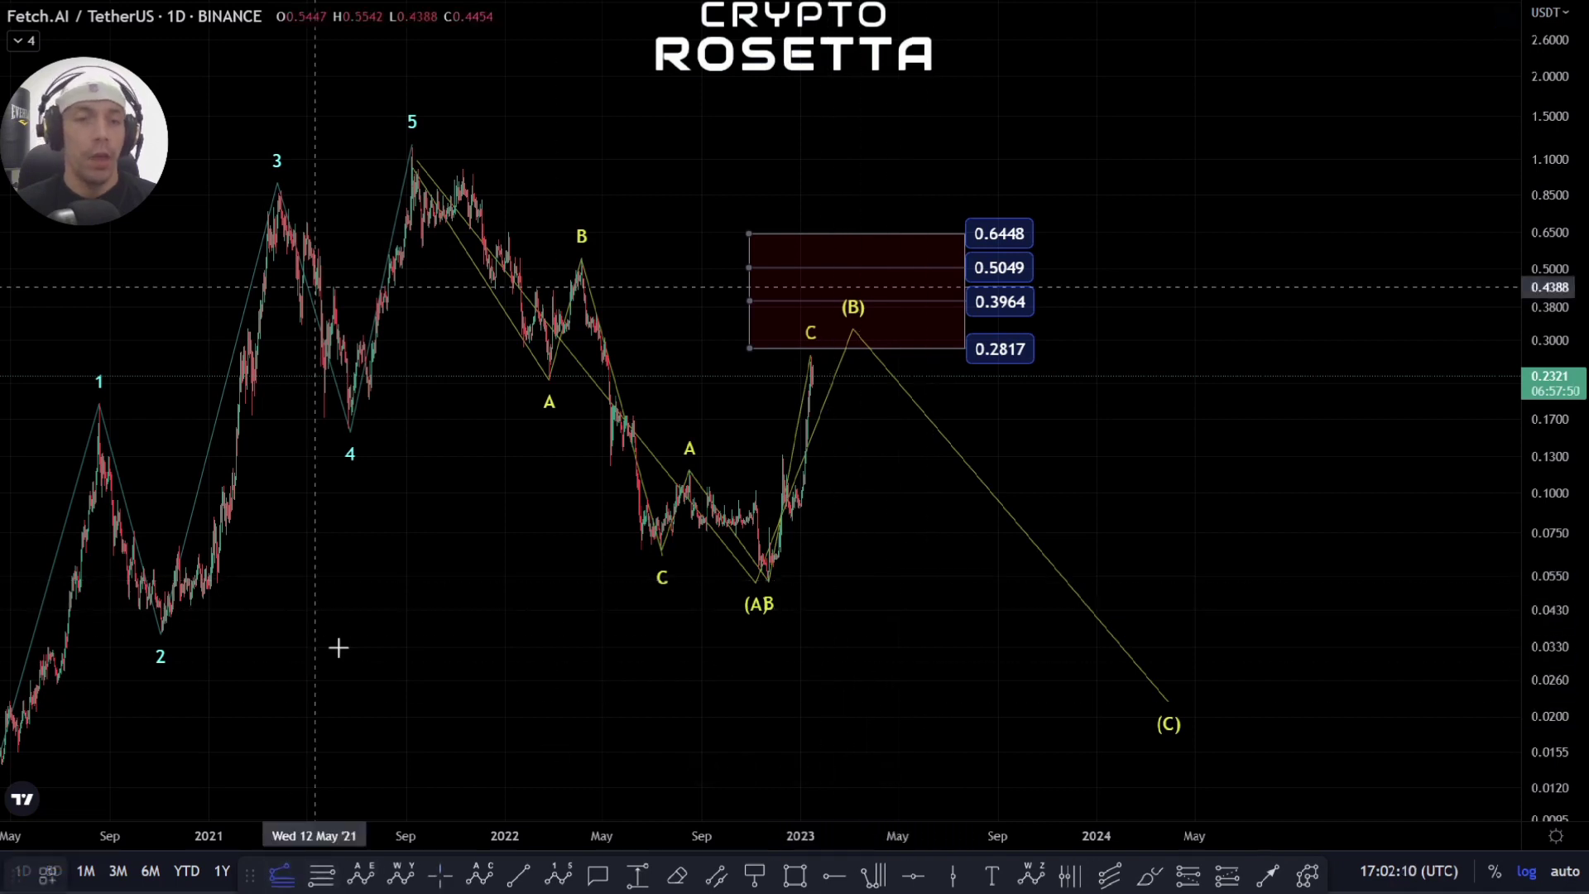
{"action": "left_click", "coordinate": [411, 148]}
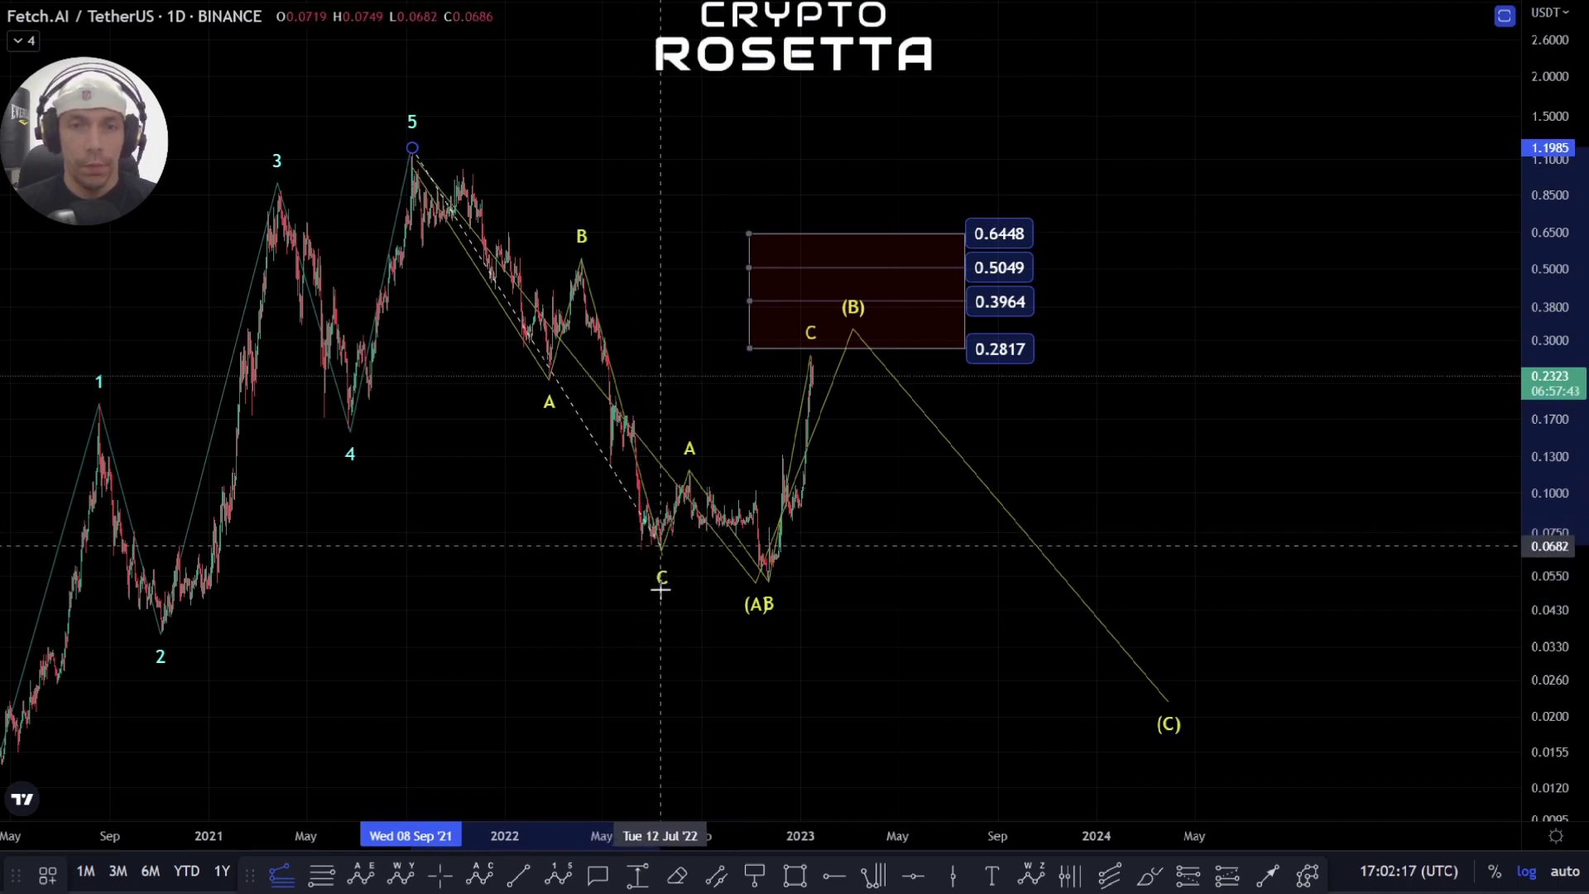
{"action": "left_click", "coordinate": [661, 587]}
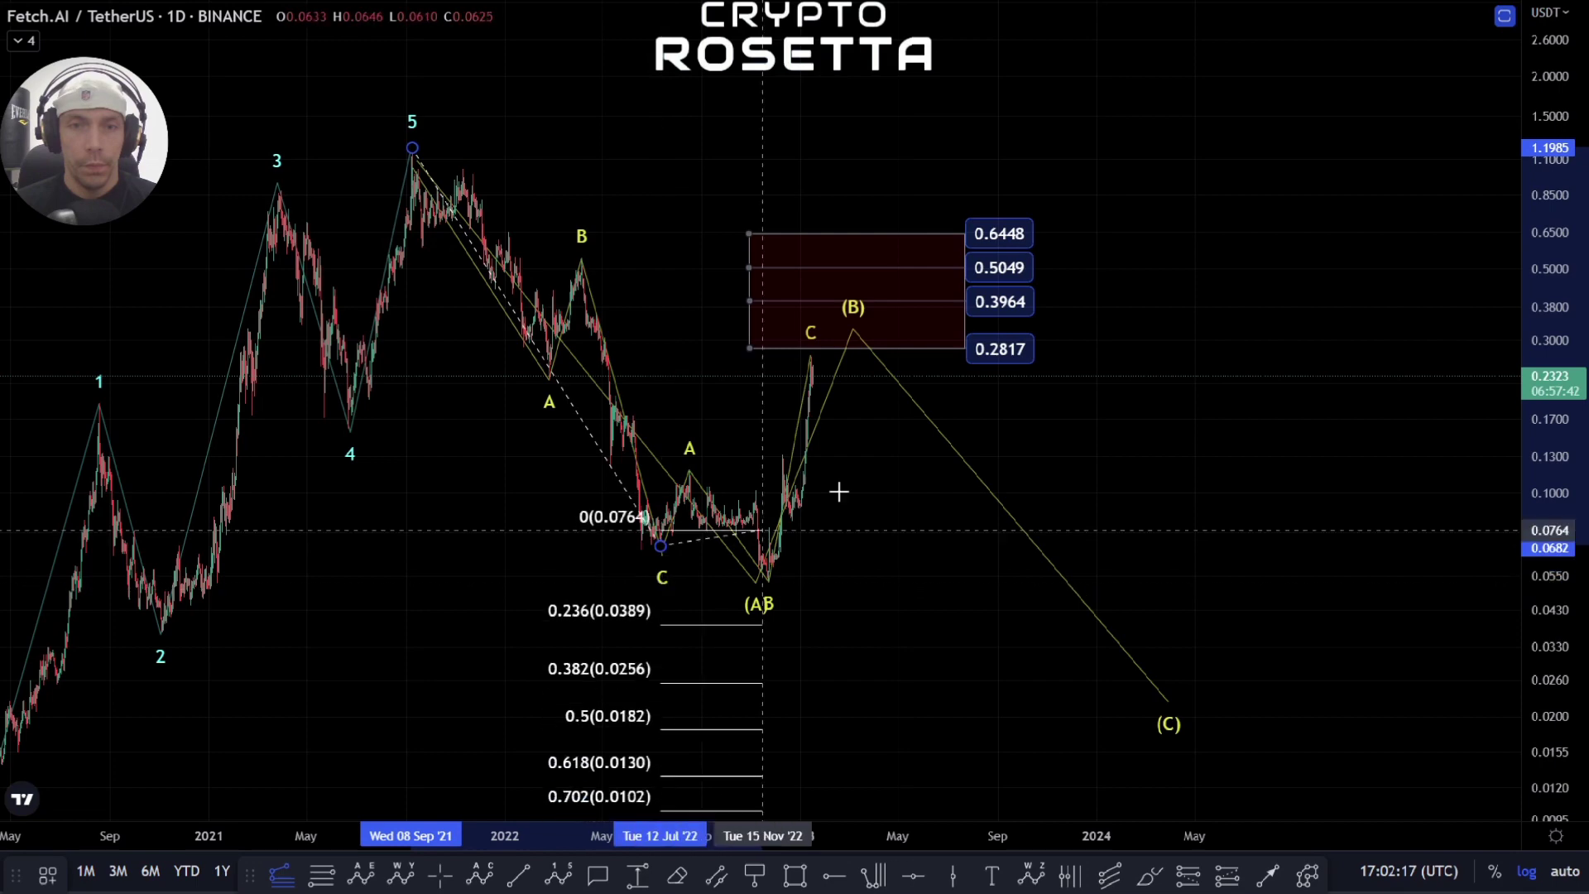
{"action": "left_click", "coordinate": [1123, 347]}
Make the hidden "support" drawing group visible through the object tree so its zone can be compared with the Fib extension levels
{"action": "scroll", "coordinate": [1237, 458], "scroll_direction": "down", "scroll_amount": 5}
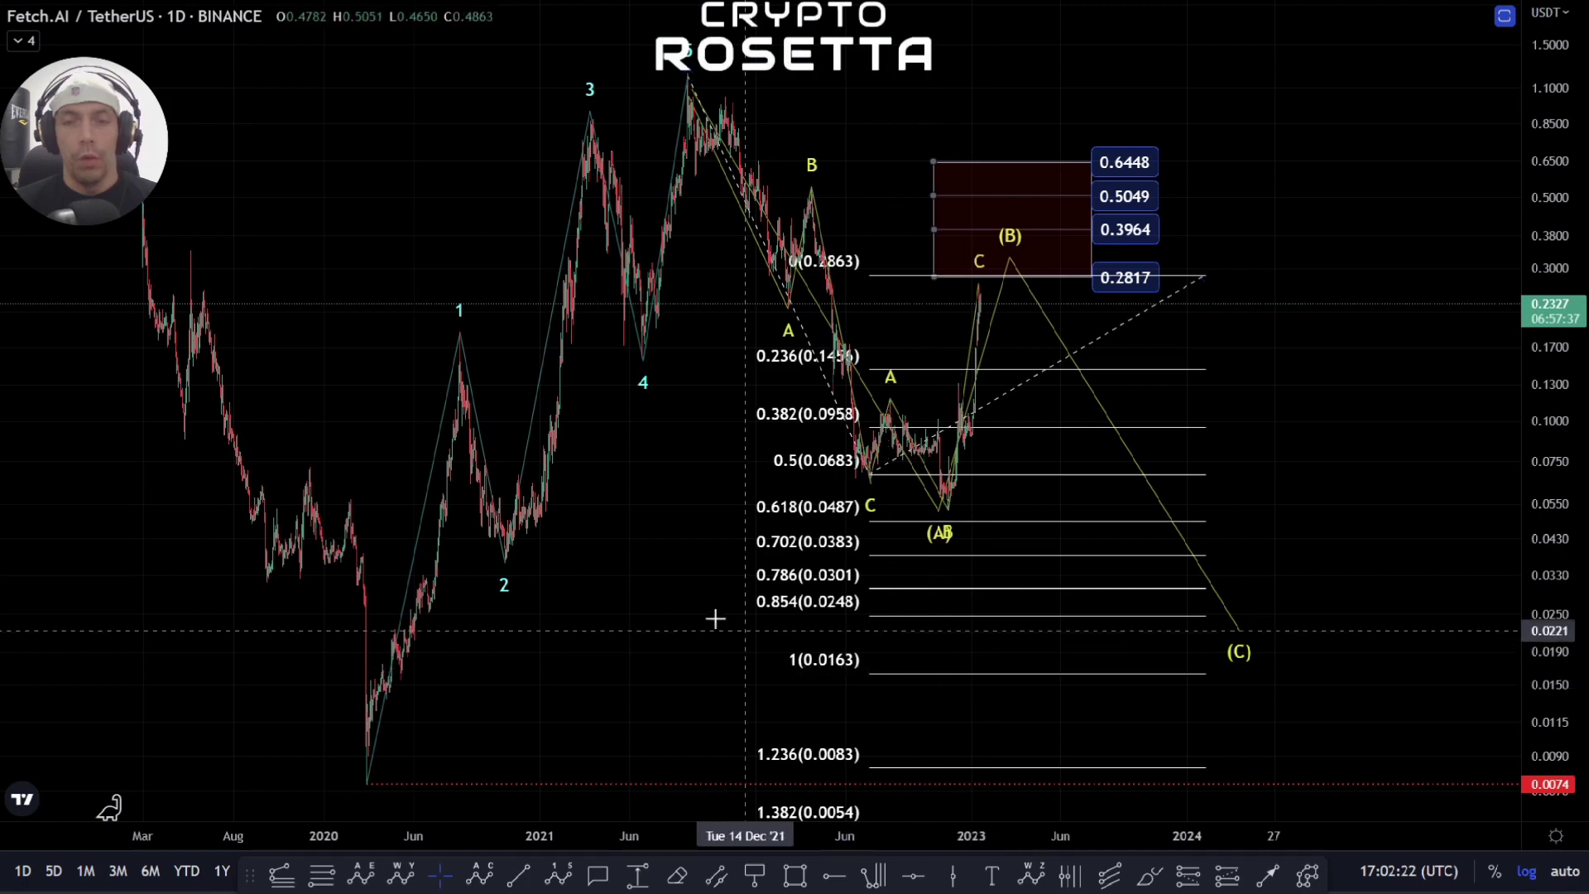
{"action": "right_click", "coordinate": [832, 684]}
{"action": "left_click", "coordinate": [832, 681]}
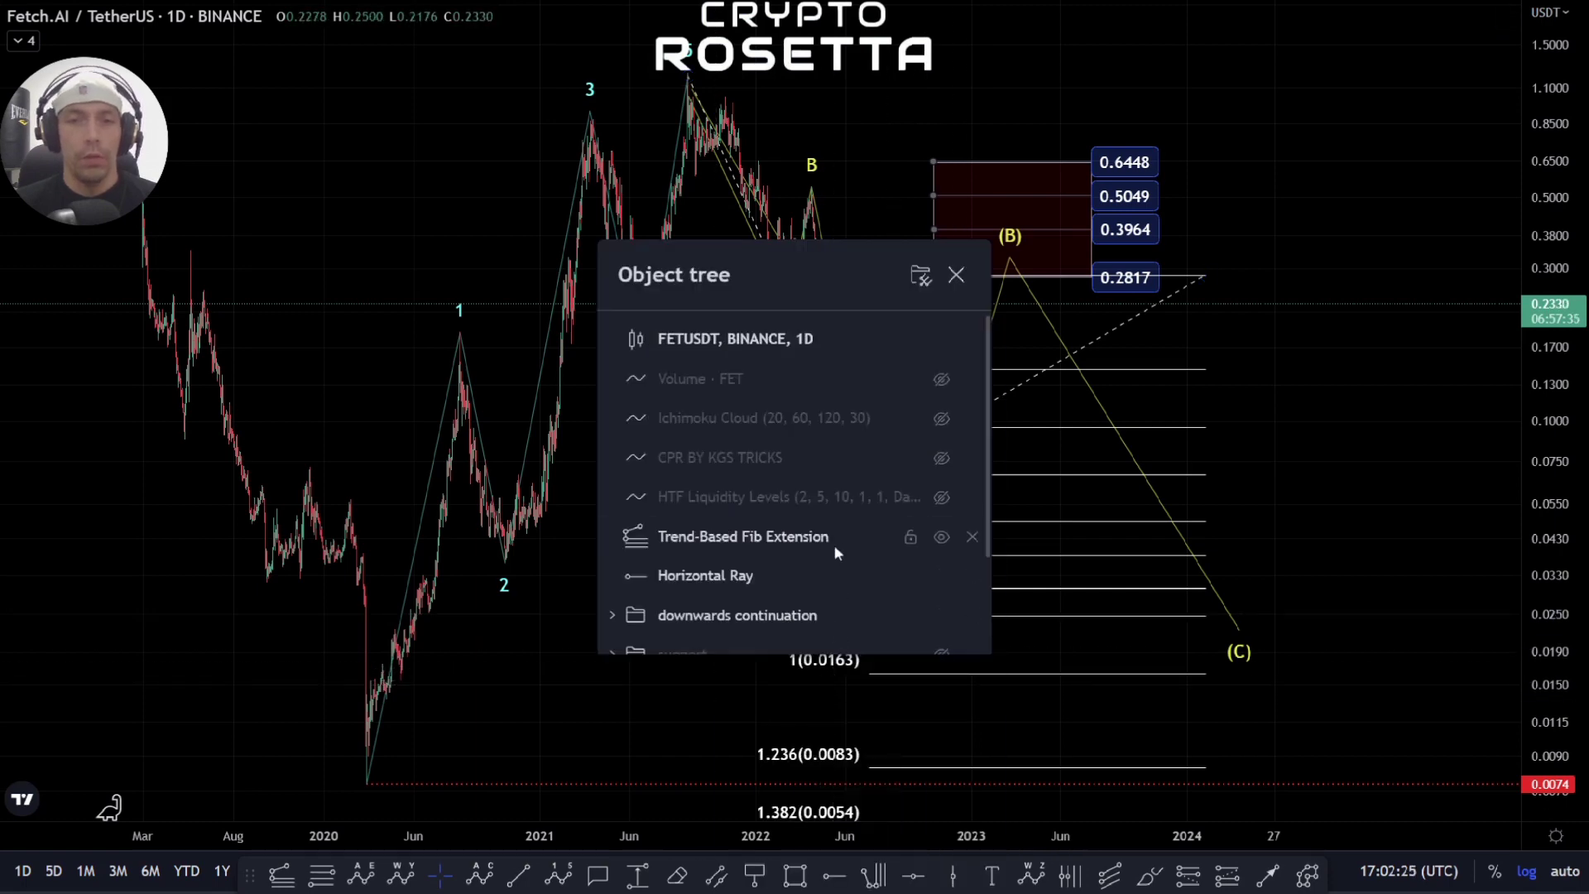
{"action": "scroll", "coordinate": [846, 562], "scroll_direction": "down", "scroll_amount": 2}
{"action": "left_click", "coordinate": [942, 523]}
{"action": "left_click_drag", "start_coordinate": [1348, 443], "coordinate": [1111, 440]}
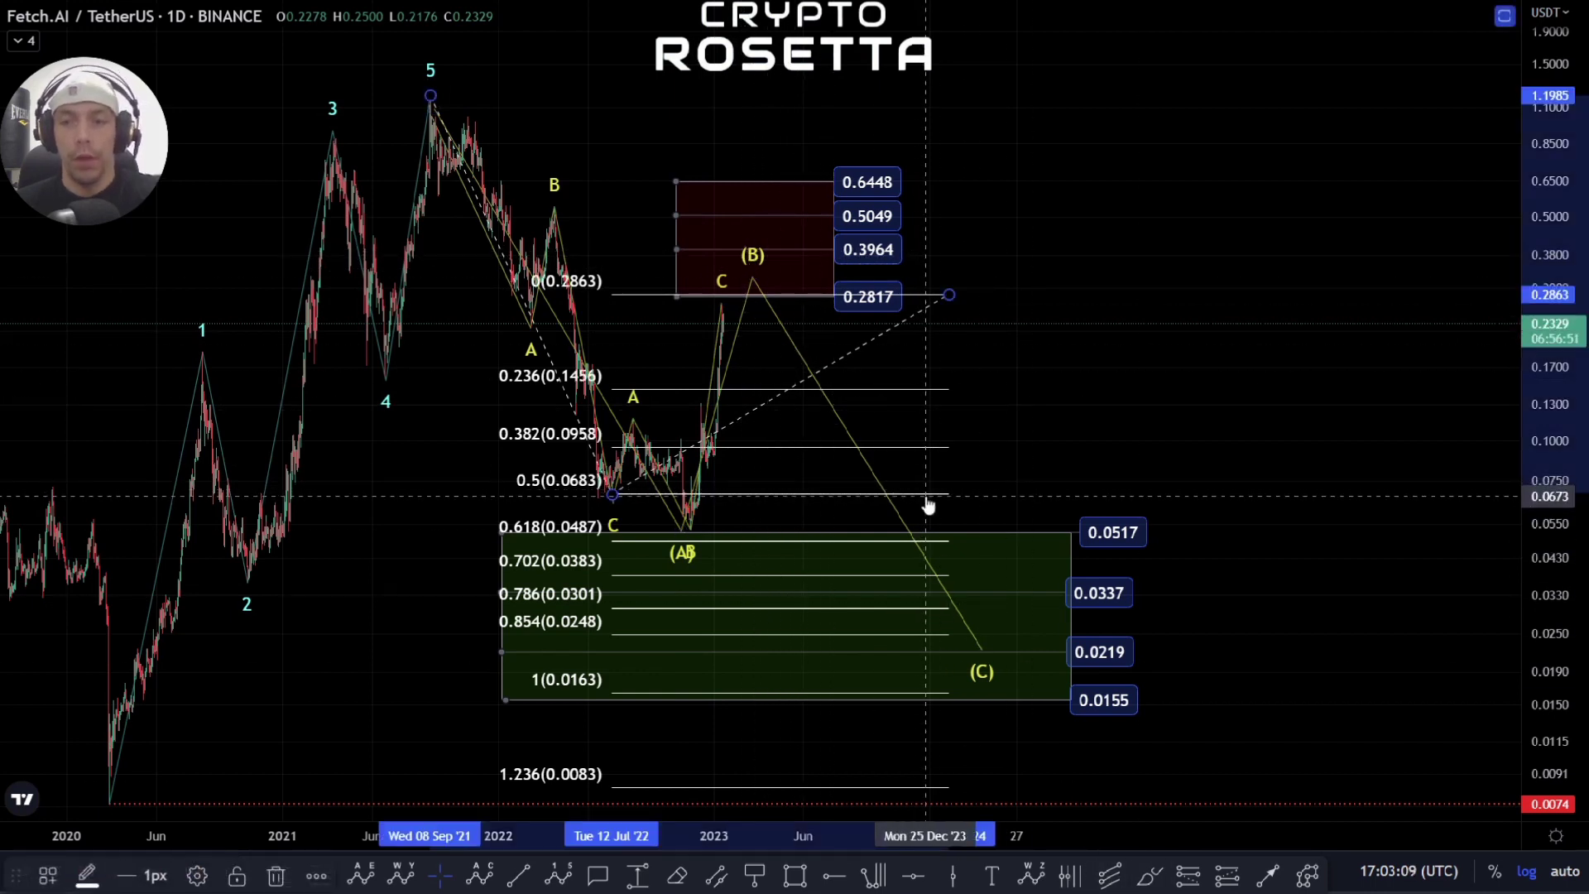
Delete the trend-based Fib extension projected from 0.2863
{"action": "key", "text": "Delete"}
Sketch a temporary zigzag path from the (A) low to a peak near 0.40 and down in swings to about 0.095, and remove it
{"action": "left_click", "coordinate": [1308, 876]}
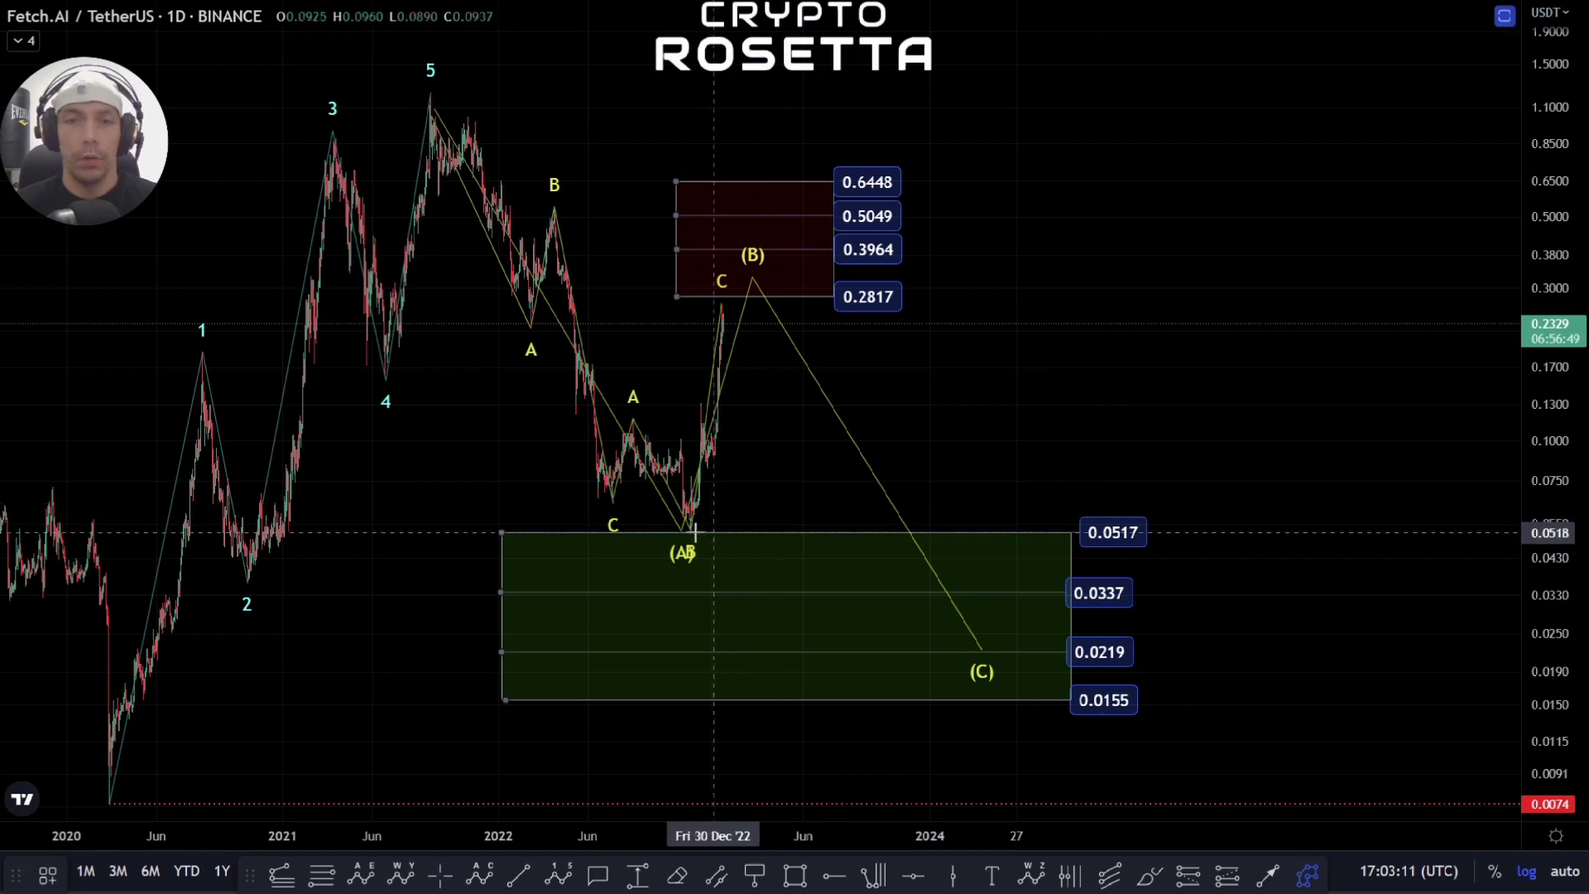
{"action": "left_click", "coordinate": [676, 532]}
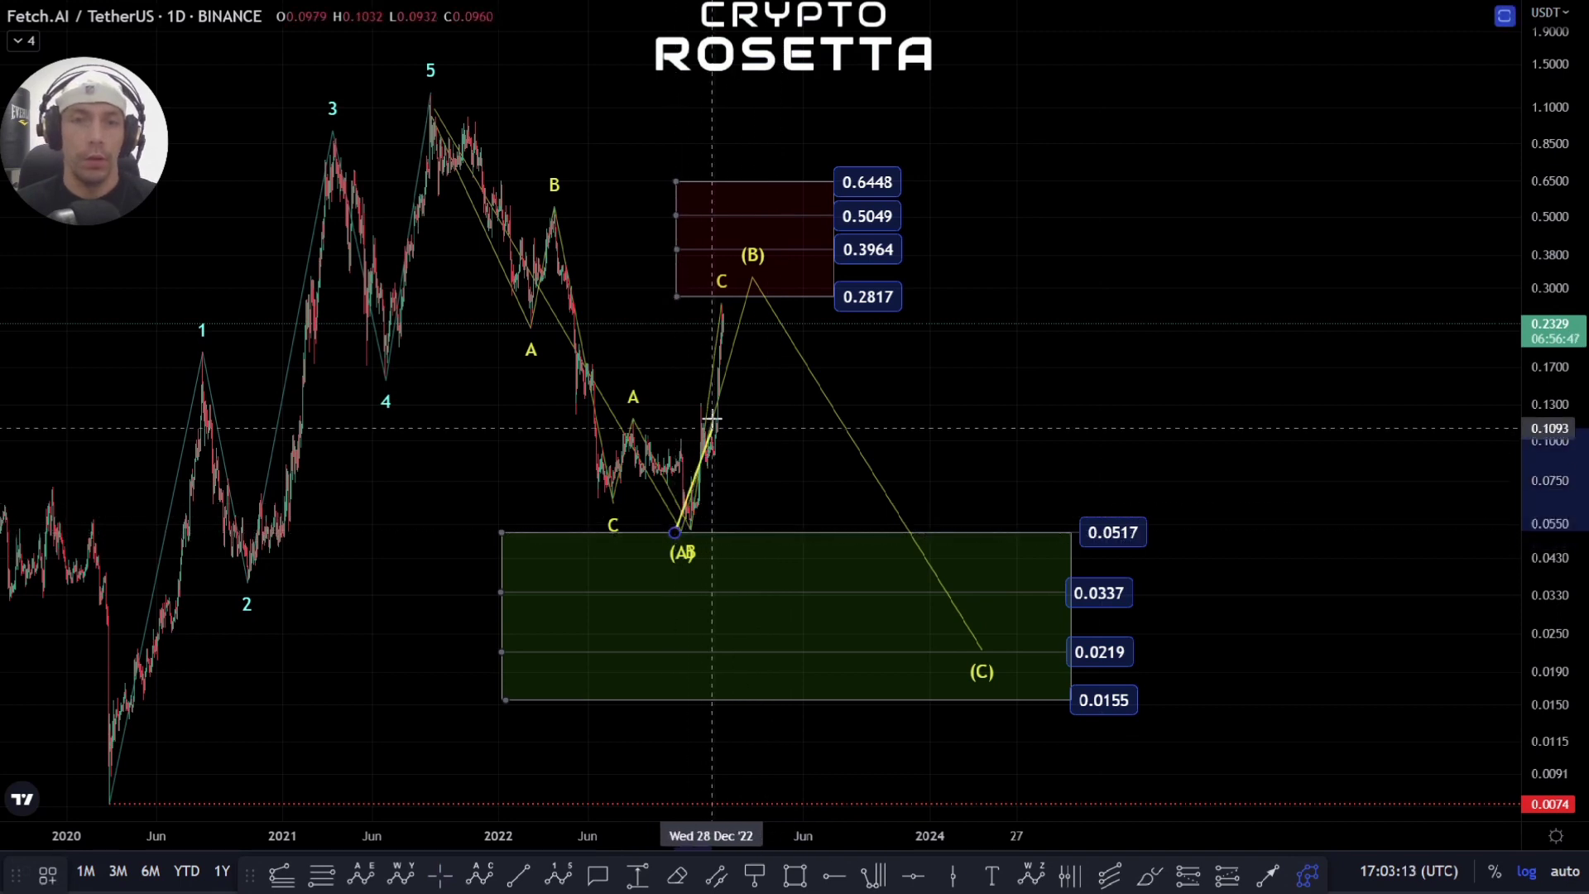
{"action": "left_click", "coordinate": [692, 402]}
{"action": "left_click", "coordinate": [724, 469]}
{"action": "left_click", "coordinate": [764, 292]}
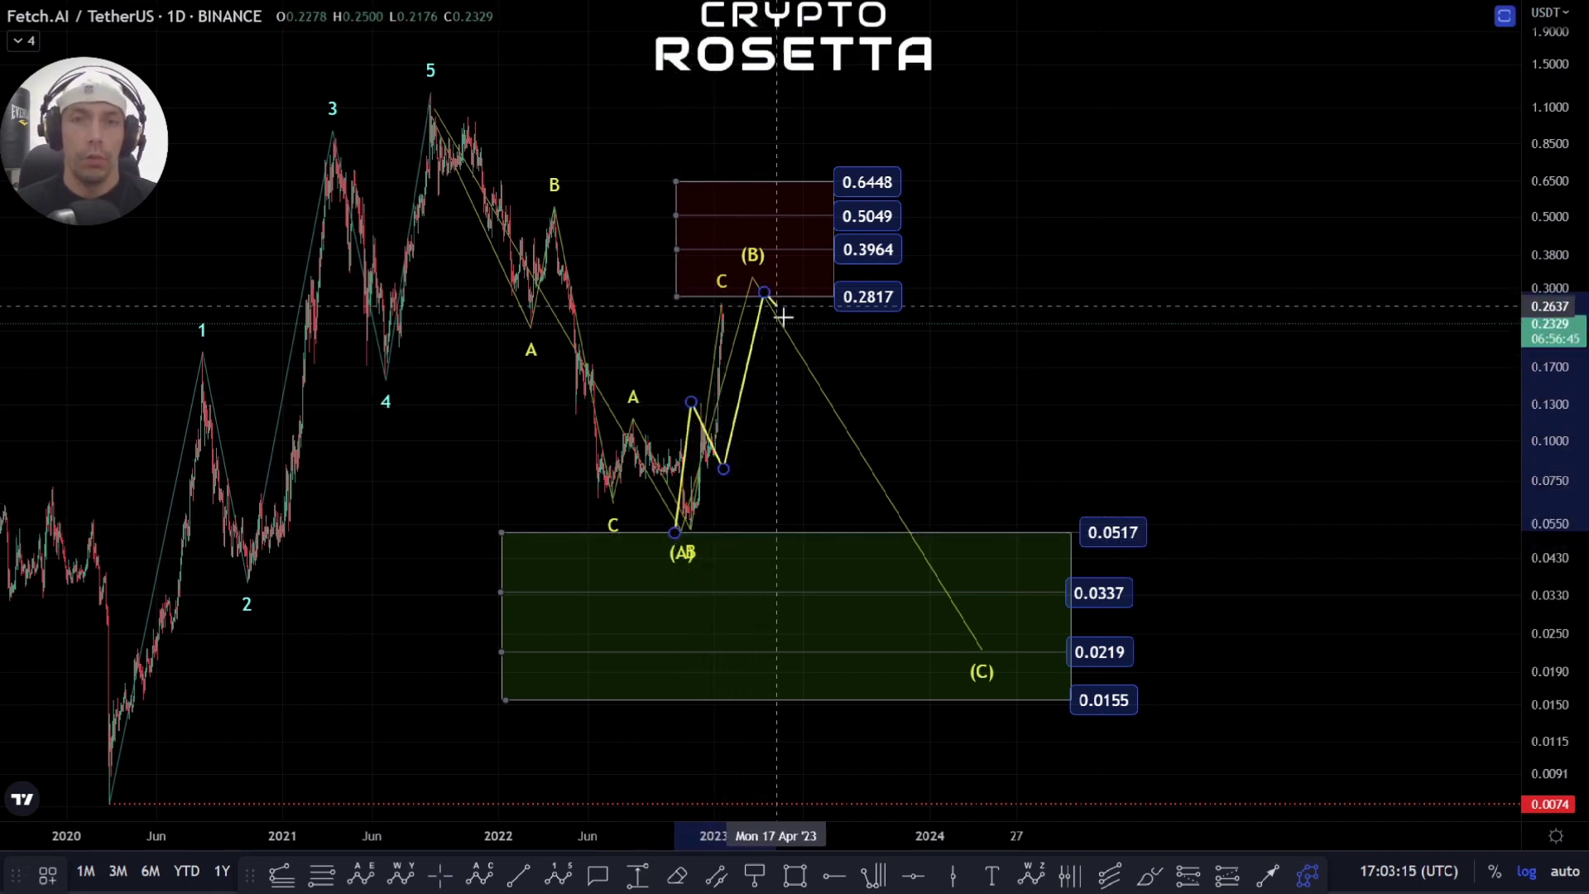
{"action": "left_click", "coordinate": [794, 335]}
{"action": "left_click", "coordinate": [816, 248]}
{"action": "left_click", "coordinate": [857, 394]}
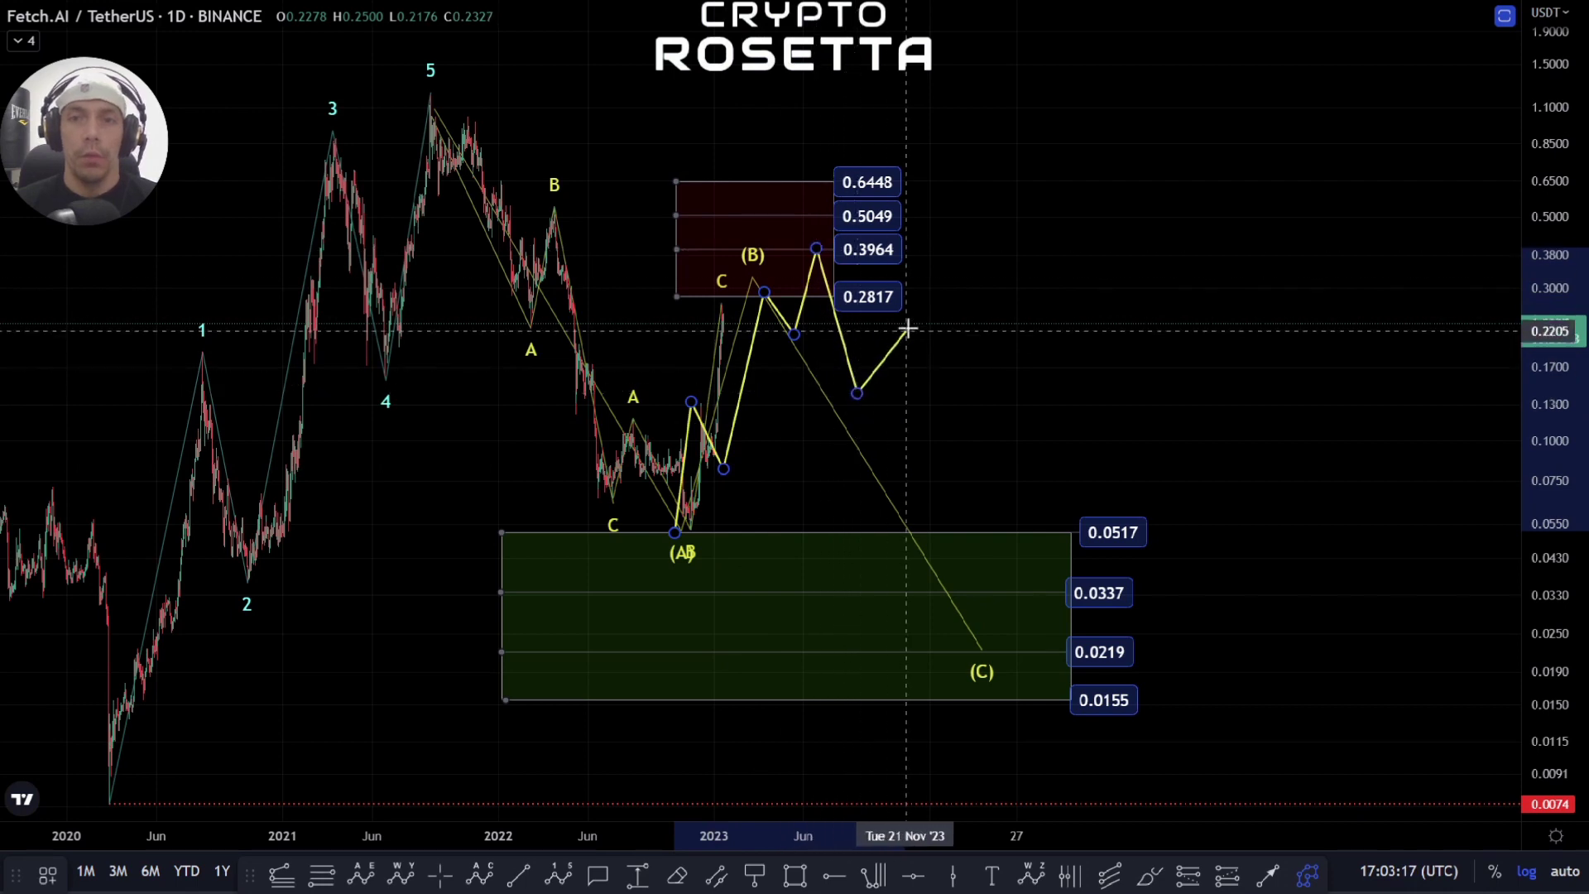
{"action": "left_click", "coordinate": [913, 321]}
{"action": "left_click", "coordinate": [963, 448]}
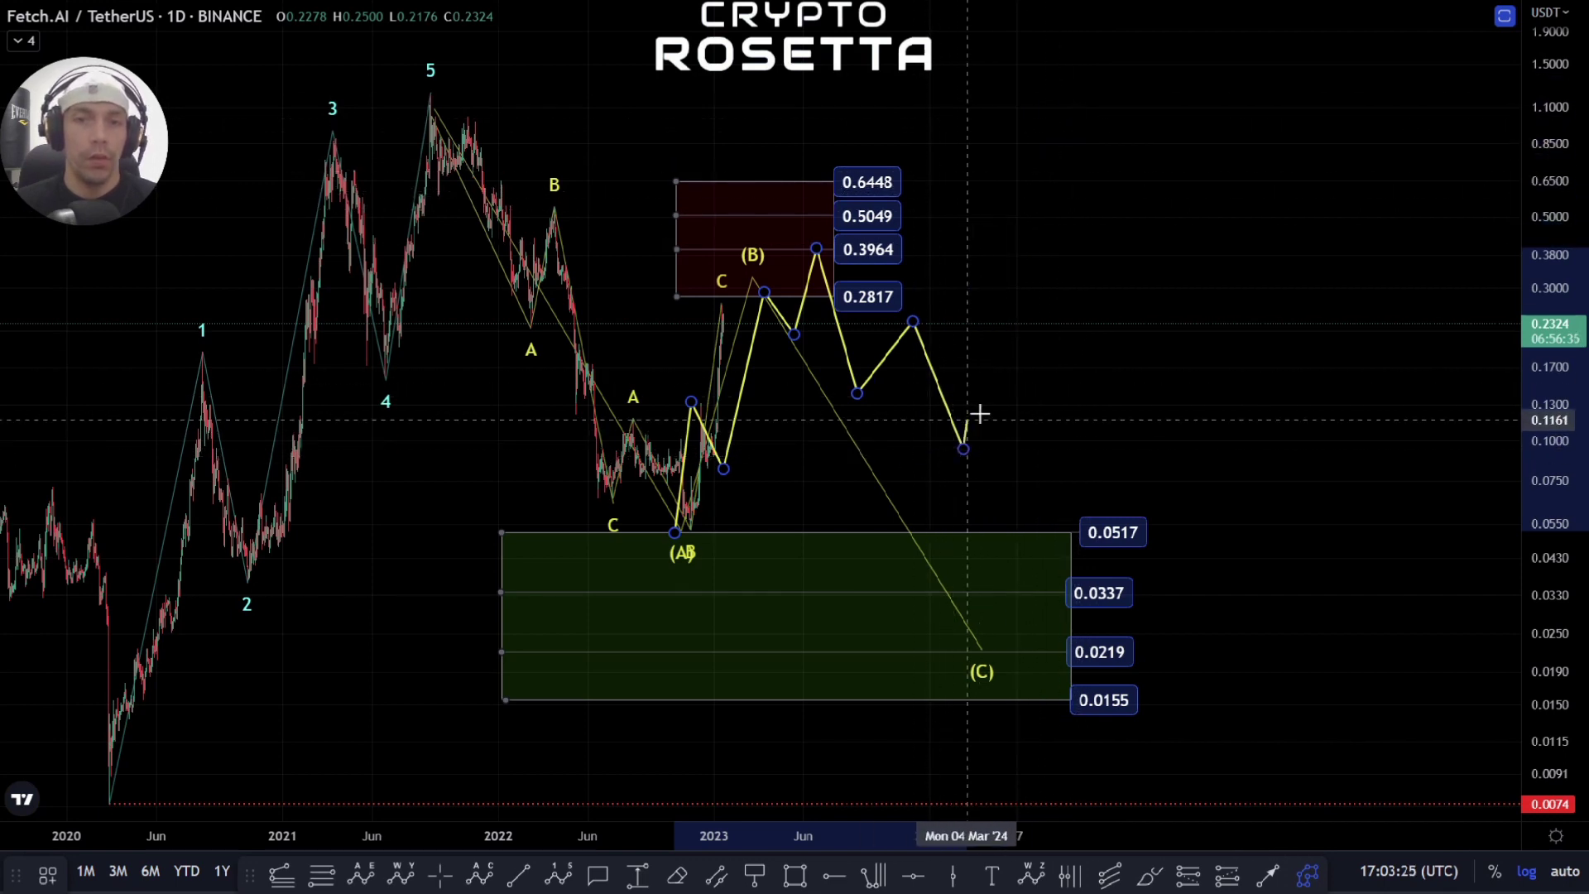
{"action": "key", "text": "Escape"}
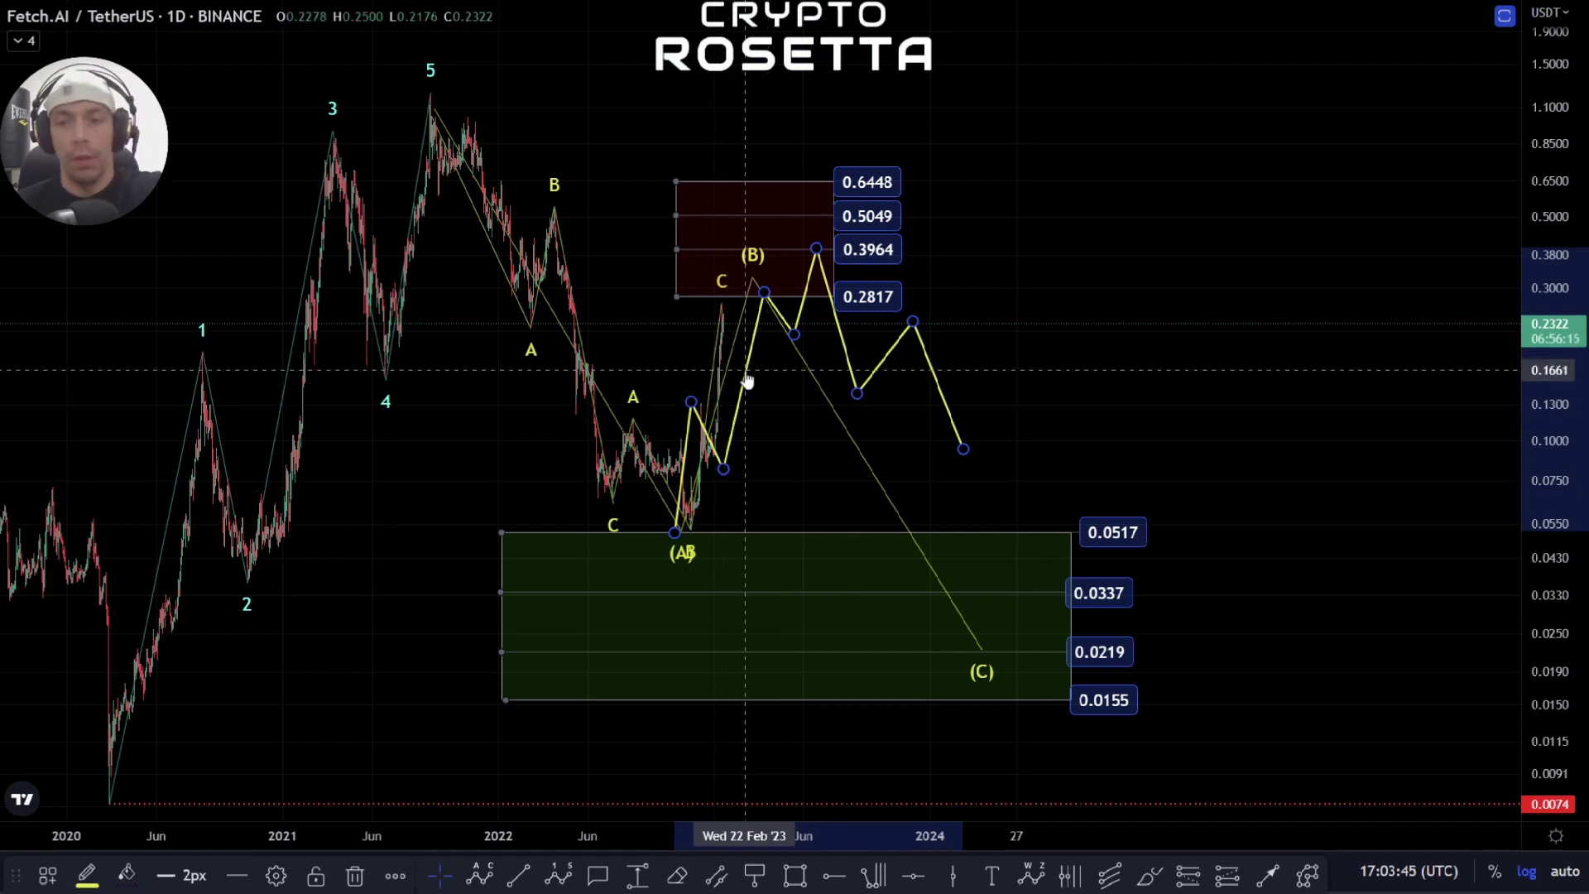
{"action": "key", "text": "Delete"}
Lower the (B) point of the larger correction wave to about 0.2924, at the lower edge of the red resistance zone
{"action": "scroll", "coordinate": [698, 519], "scroll_direction": "up", "scroll_amount": 5}
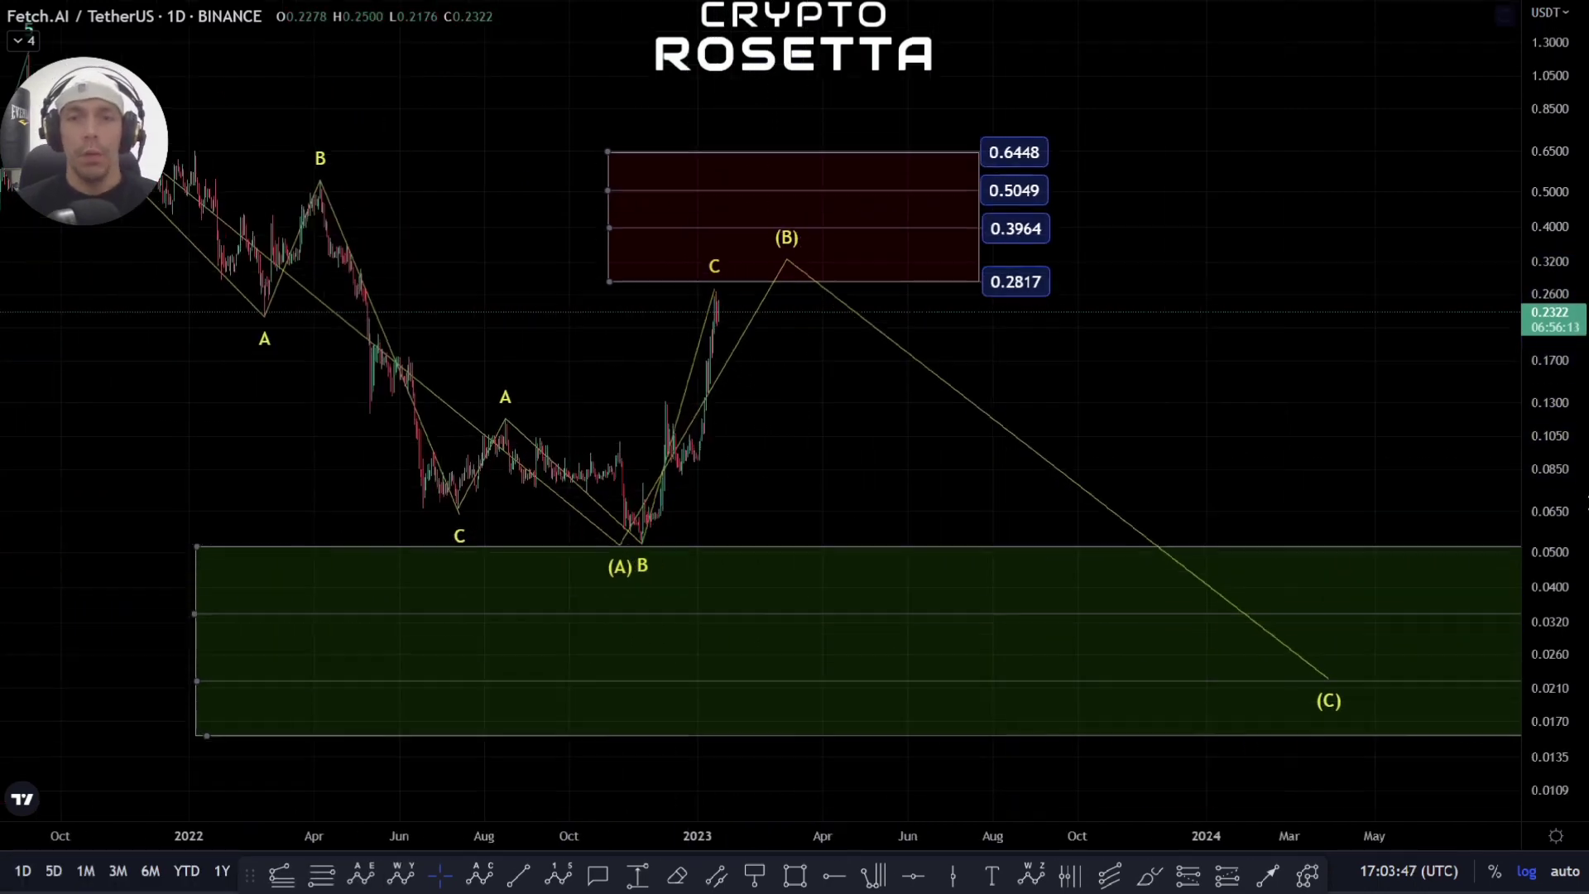
{"action": "left_click_drag", "start_coordinate": [764, 514], "coordinate": [705, 482]}
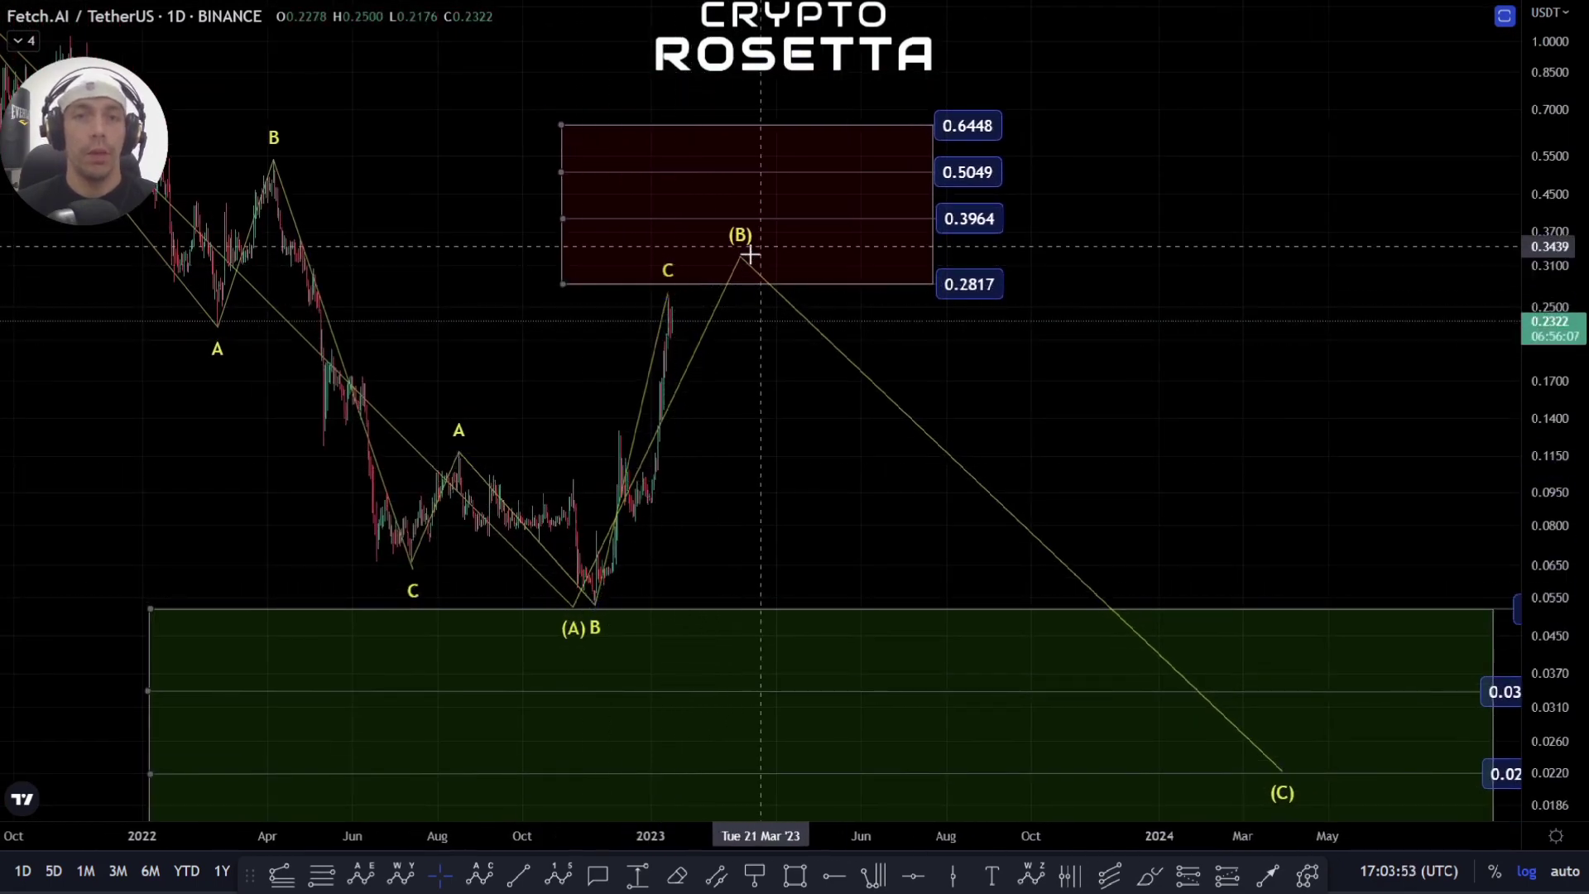
{"action": "mouse_move", "coordinate": [754, 252]}
{"action": "left_mouse_down"}
{"action": "mouse_move", "coordinate": [658, 242]}
{"action": "mouse_move", "coordinate": [713, 276]}
{"action": "left_mouse_up"}
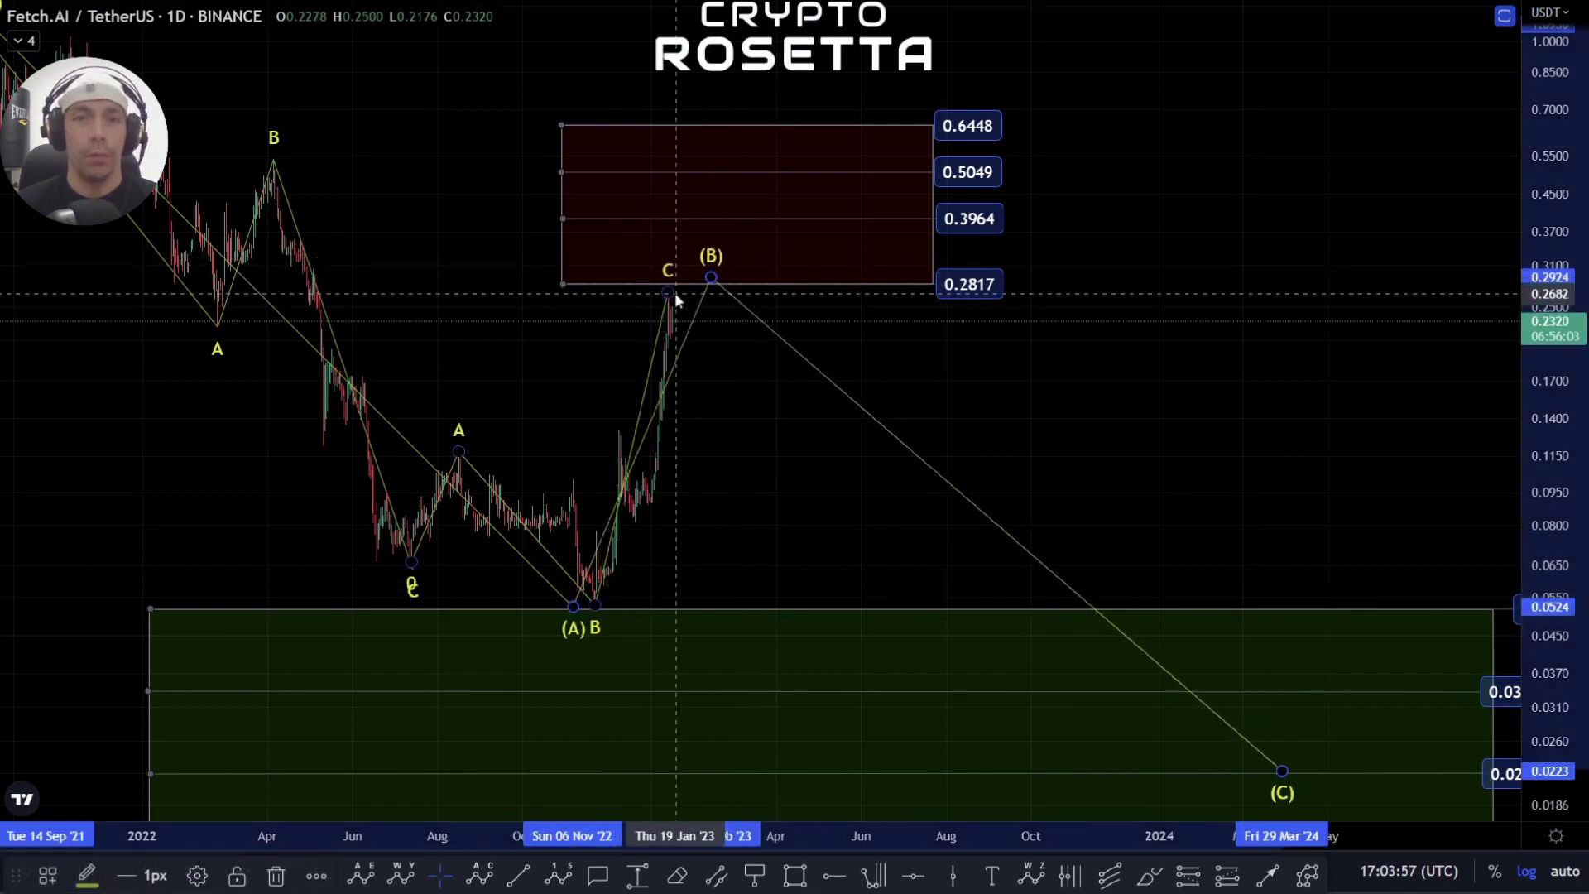
Hide the "downwards continuation" and "support" drawing groups through the object tree
{"action": "scroll", "coordinate": [698, 280], "scroll_direction": "down", "scroll_amount": 3}
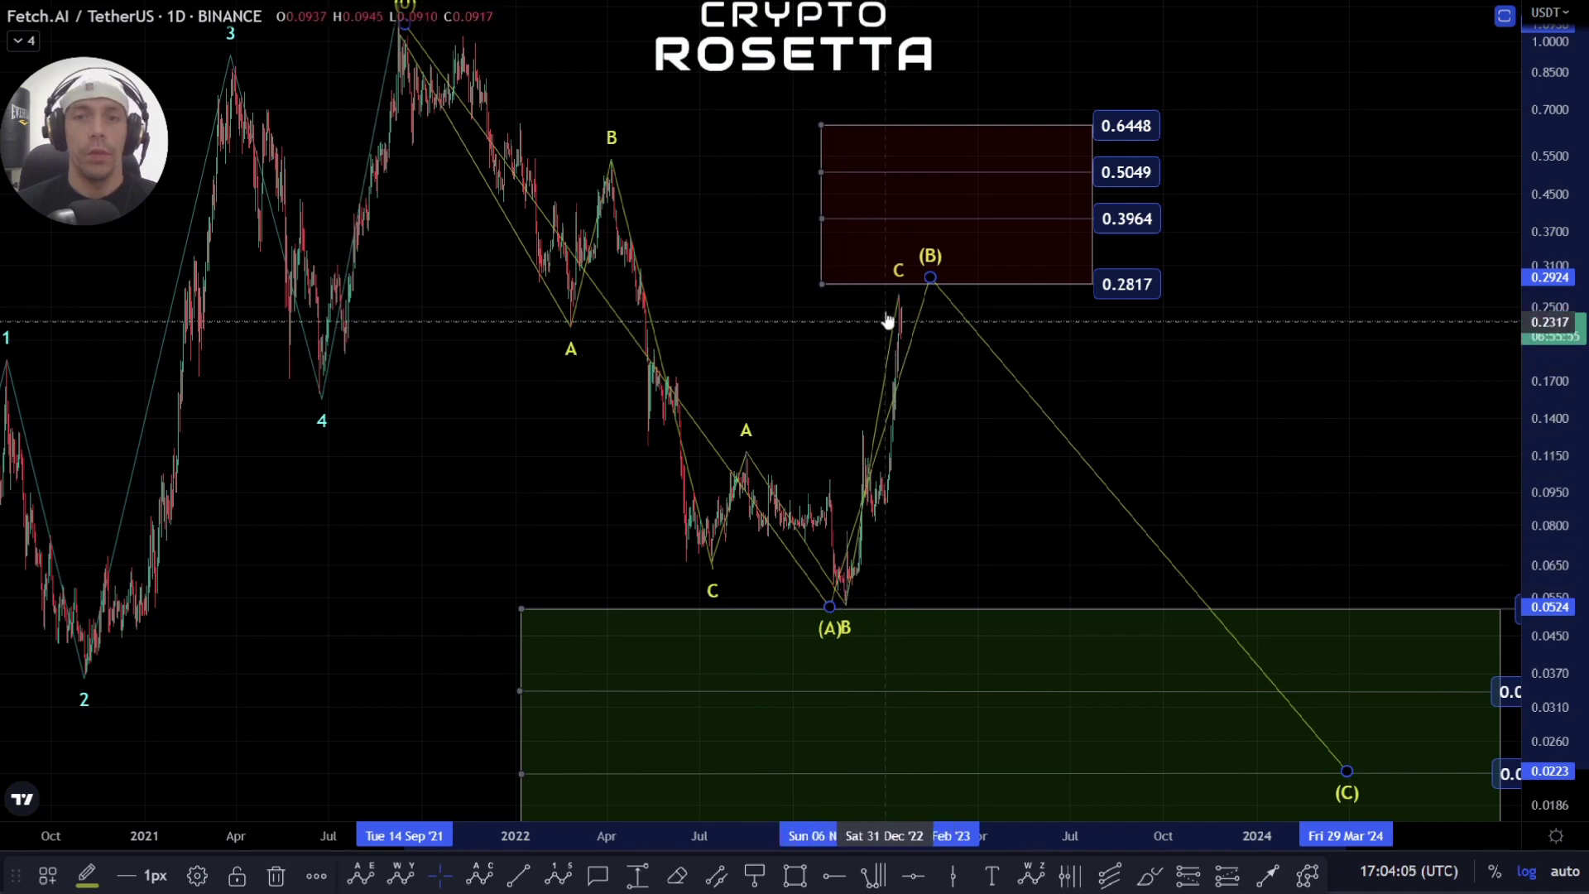
{"action": "left_click_drag", "start_coordinate": [986, 528], "coordinate": [781, 467]}
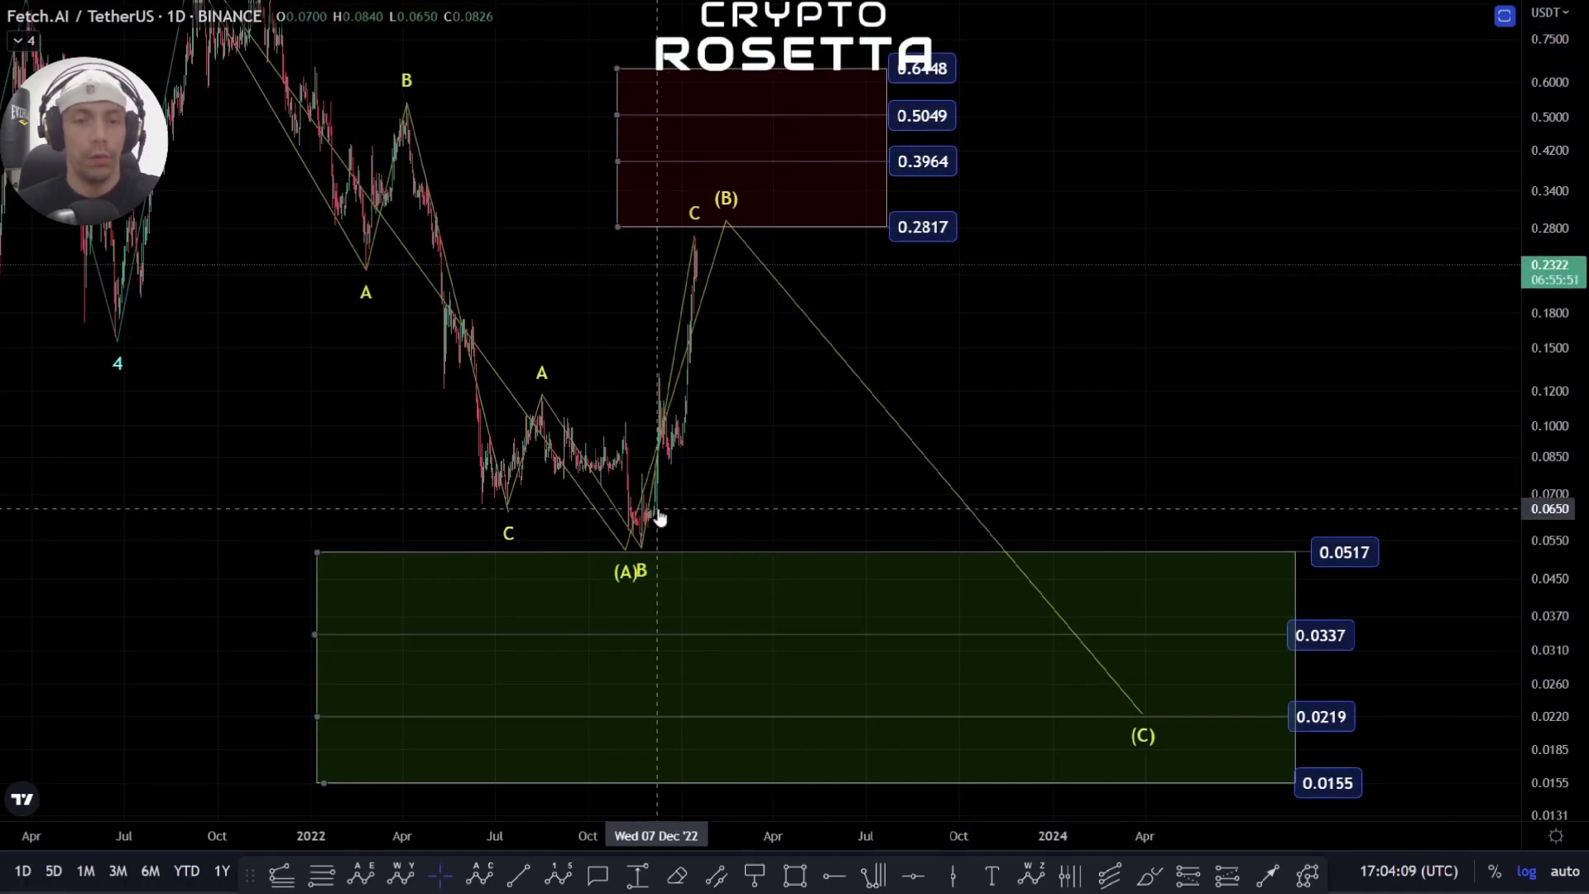
{"action": "right_click", "coordinate": [702, 487]}
{"action": "left_click", "coordinate": [757, 675]}
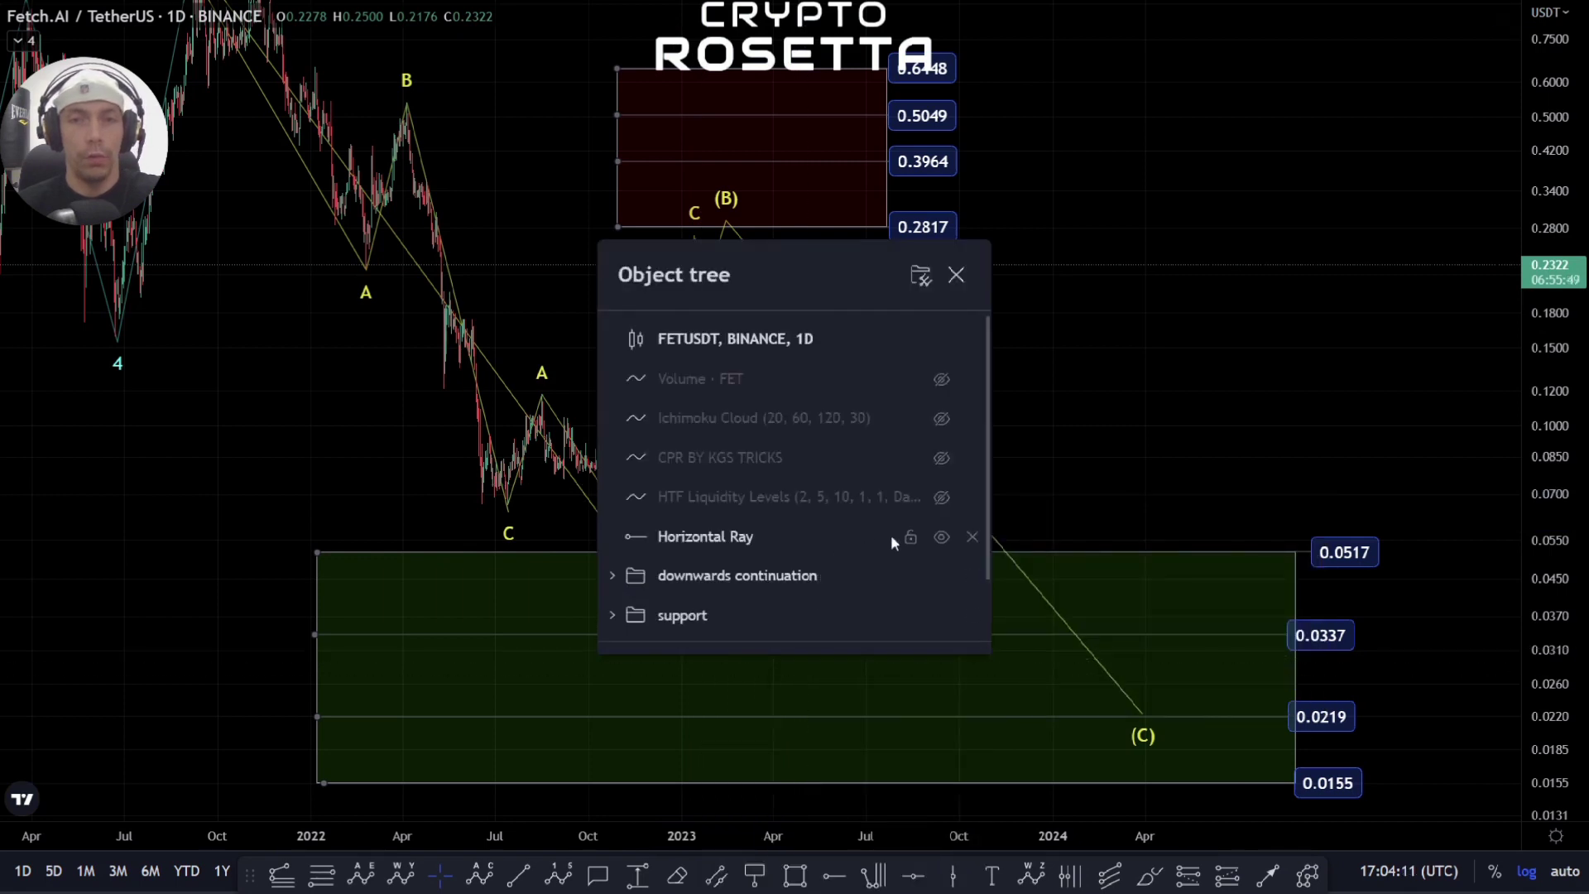
{"action": "left_click", "coordinate": [941, 576]}
{"action": "left_click", "coordinate": [941, 615]}
{"action": "key", "text": "Escape"}
Switch the FETUSDT chart to the 4-hour interval
{"action": "type", "text": "4h"}
{"action": "key", "text": "Return"}
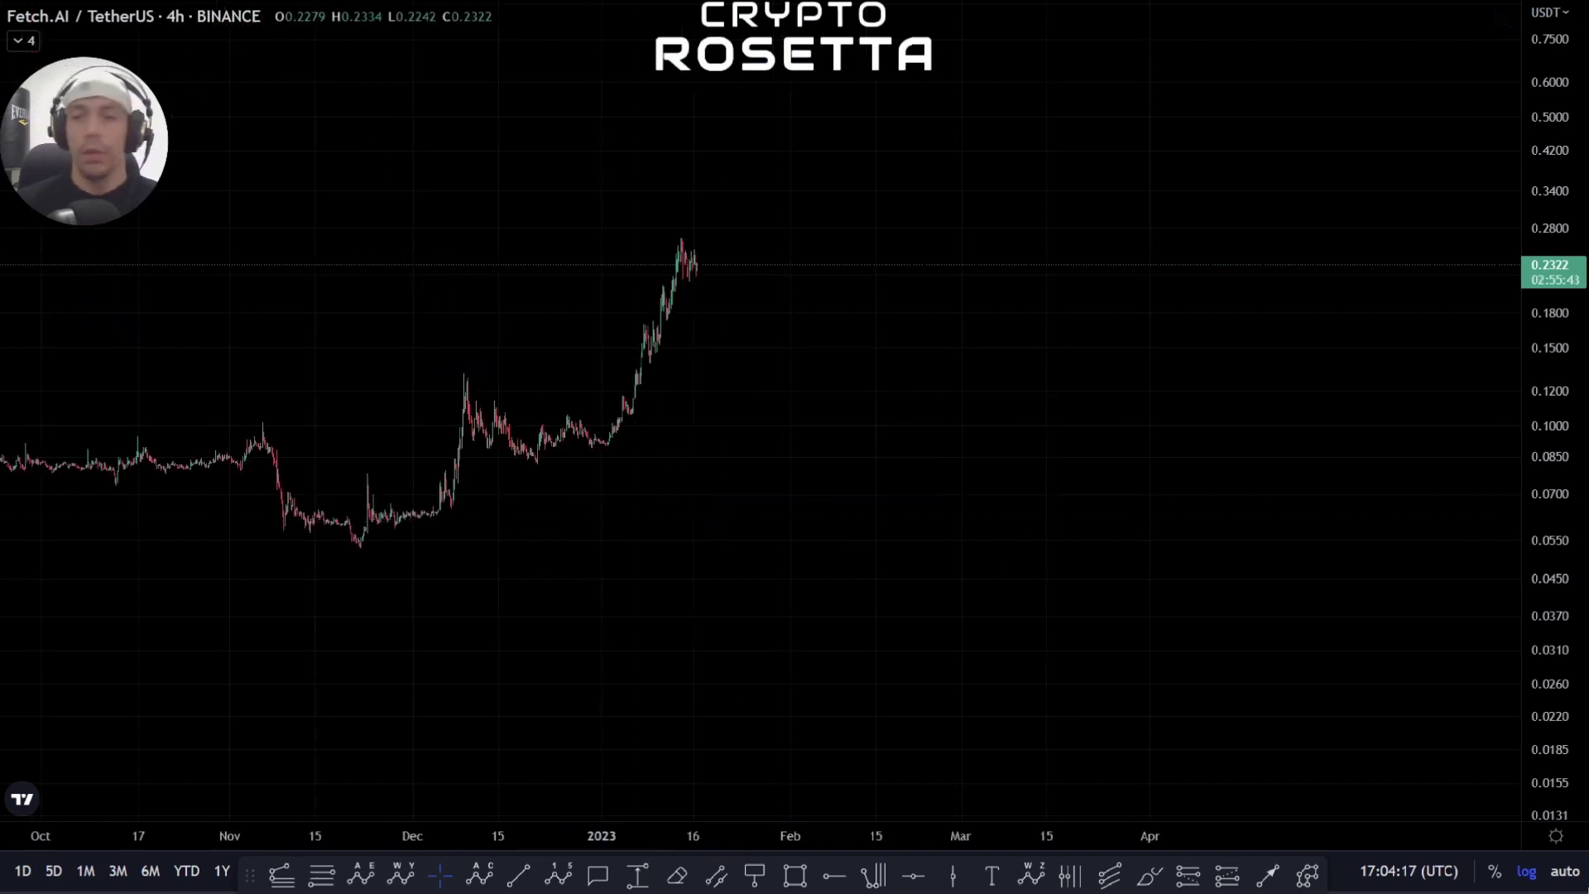
Draw a trend-based Fib extension from the 22 November 2022 low at 0.0527 to the 9 December high at 0.1313, projected from 0.0823
{"action": "left_click", "coordinate": [1564, 871]}
{"action": "left_click_drag", "start_coordinate": [654, 696], "coordinate": [873, 576]}
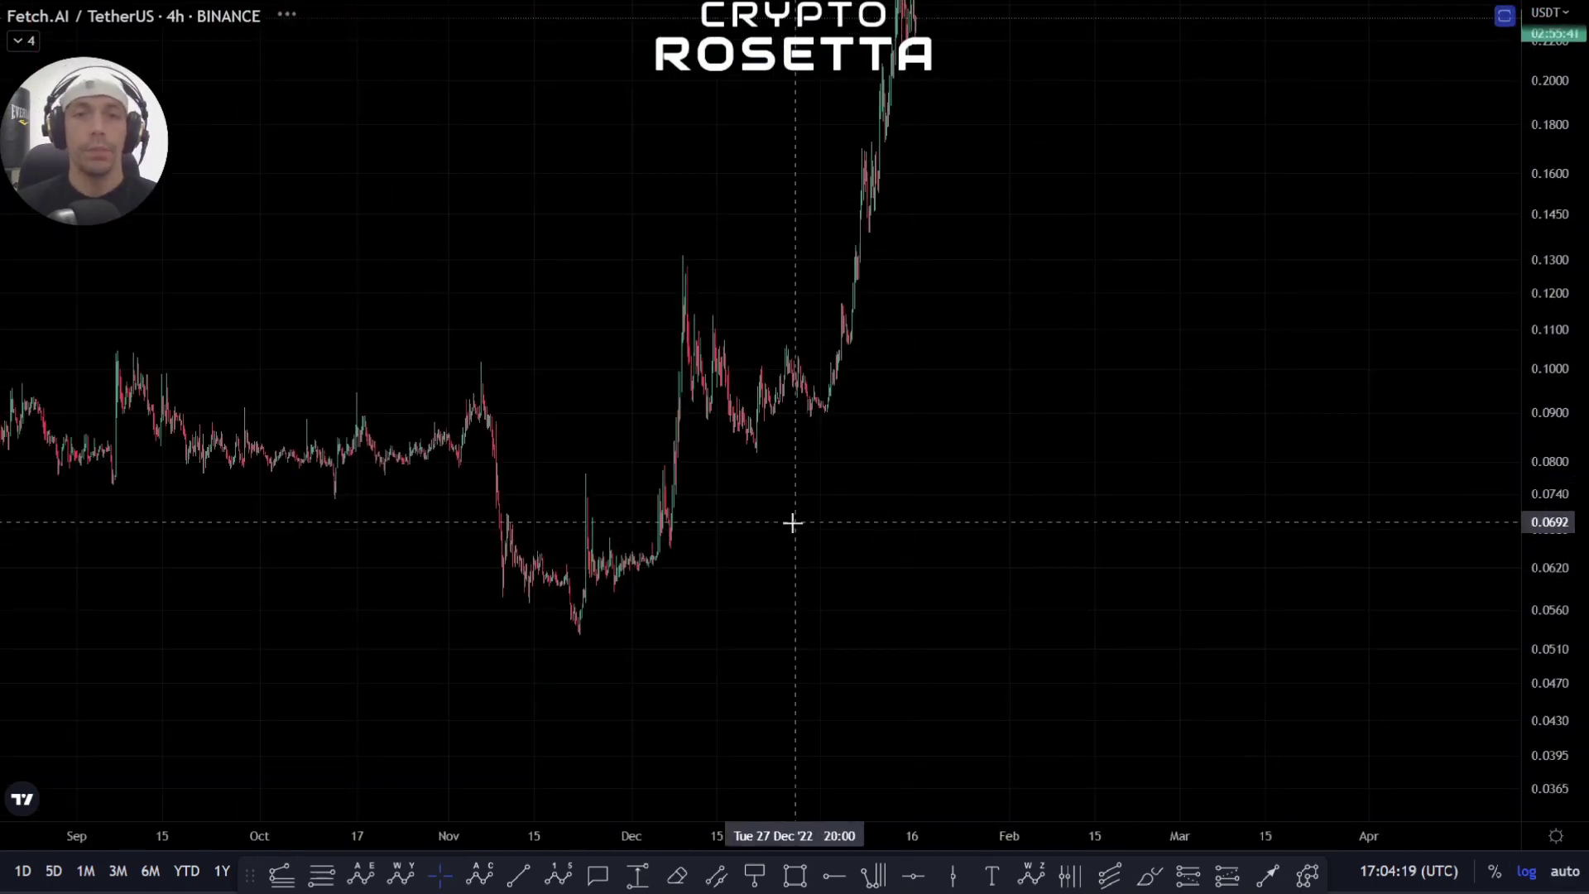
{"action": "left_click_drag", "start_coordinate": [726, 516], "coordinate": [717, 574]}
{"action": "left_click_drag", "start_coordinate": [774, 496], "coordinate": [632, 666]}
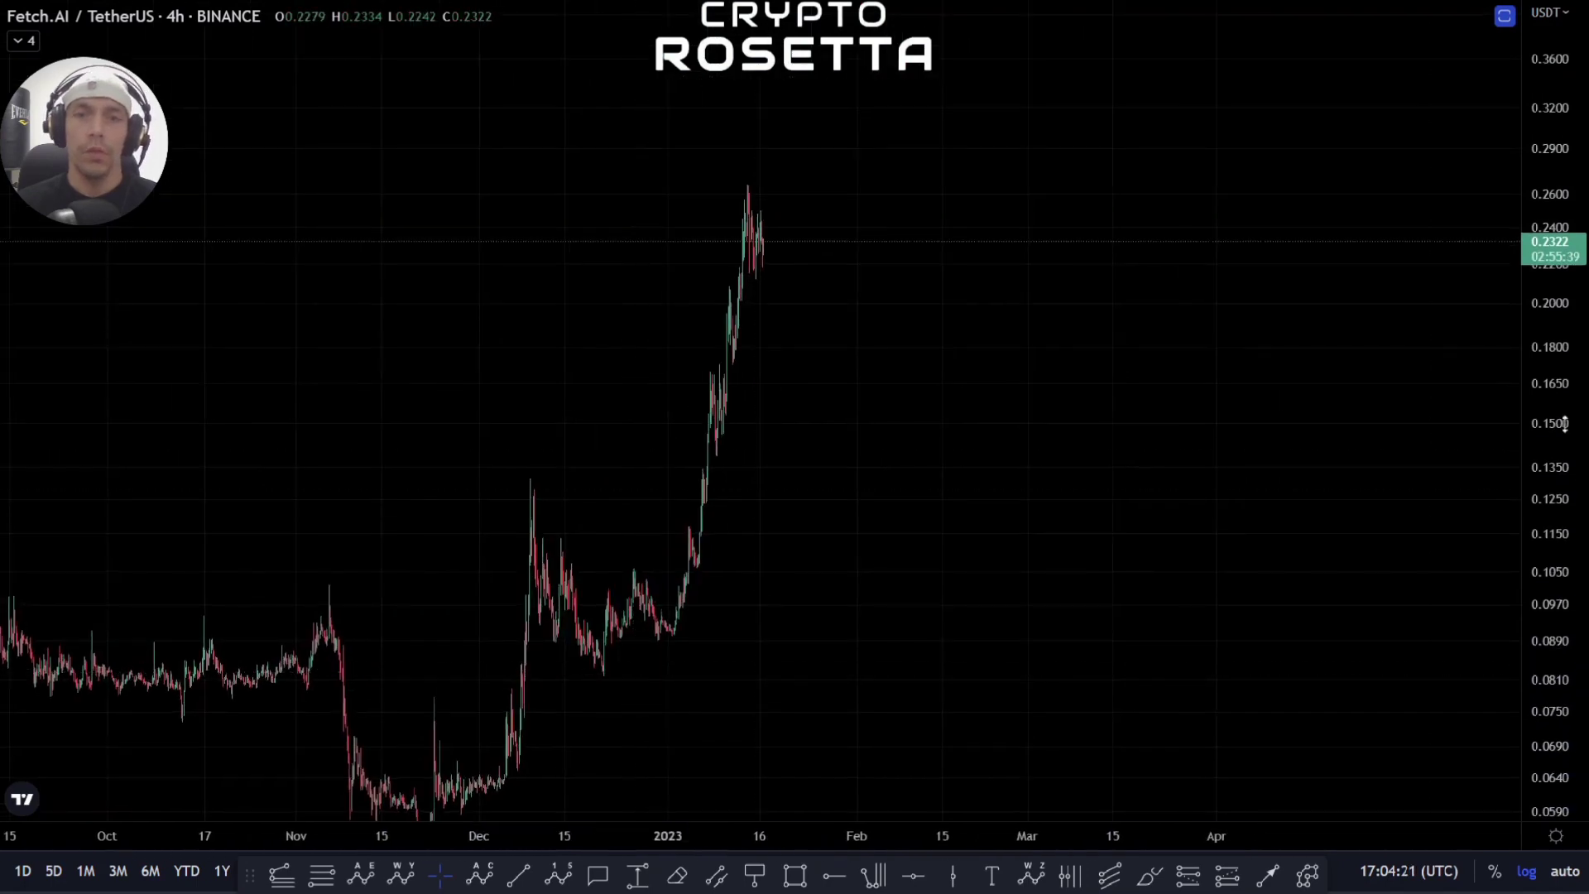
{"action": "left_click_drag", "start_coordinate": [1557, 433], "coordinate": [1557, 524]}
{"action": "left_click_drag", "start_coordinate": [639, 622], "coordinate": [687, 529]}
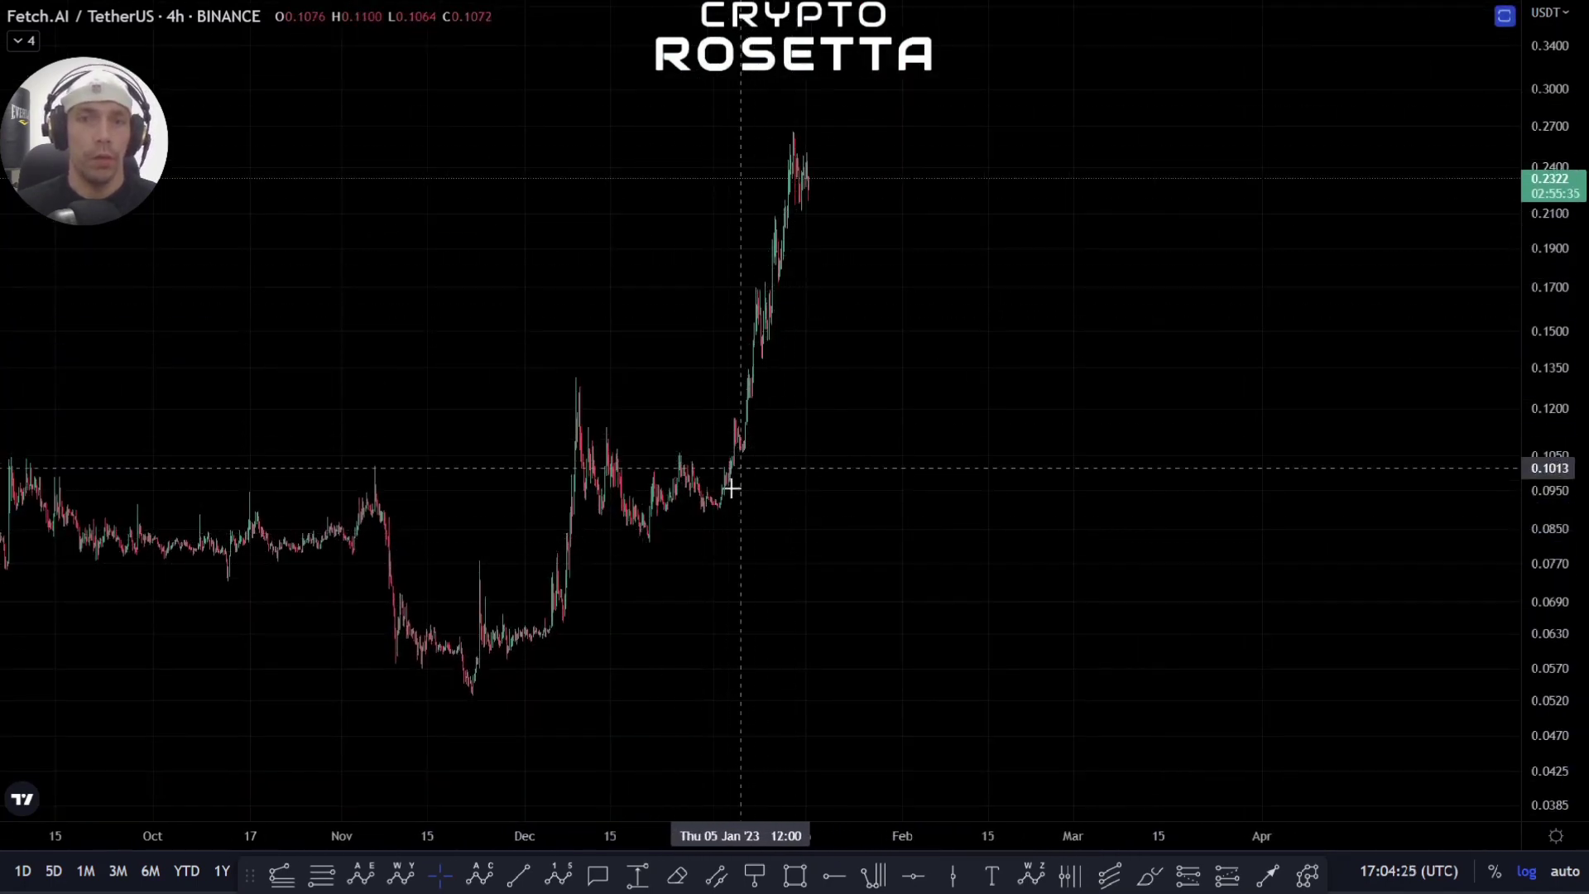
{"action": "left_click_drag", "start_coordinate": [678, 573], "coordinate": [623, 595]}
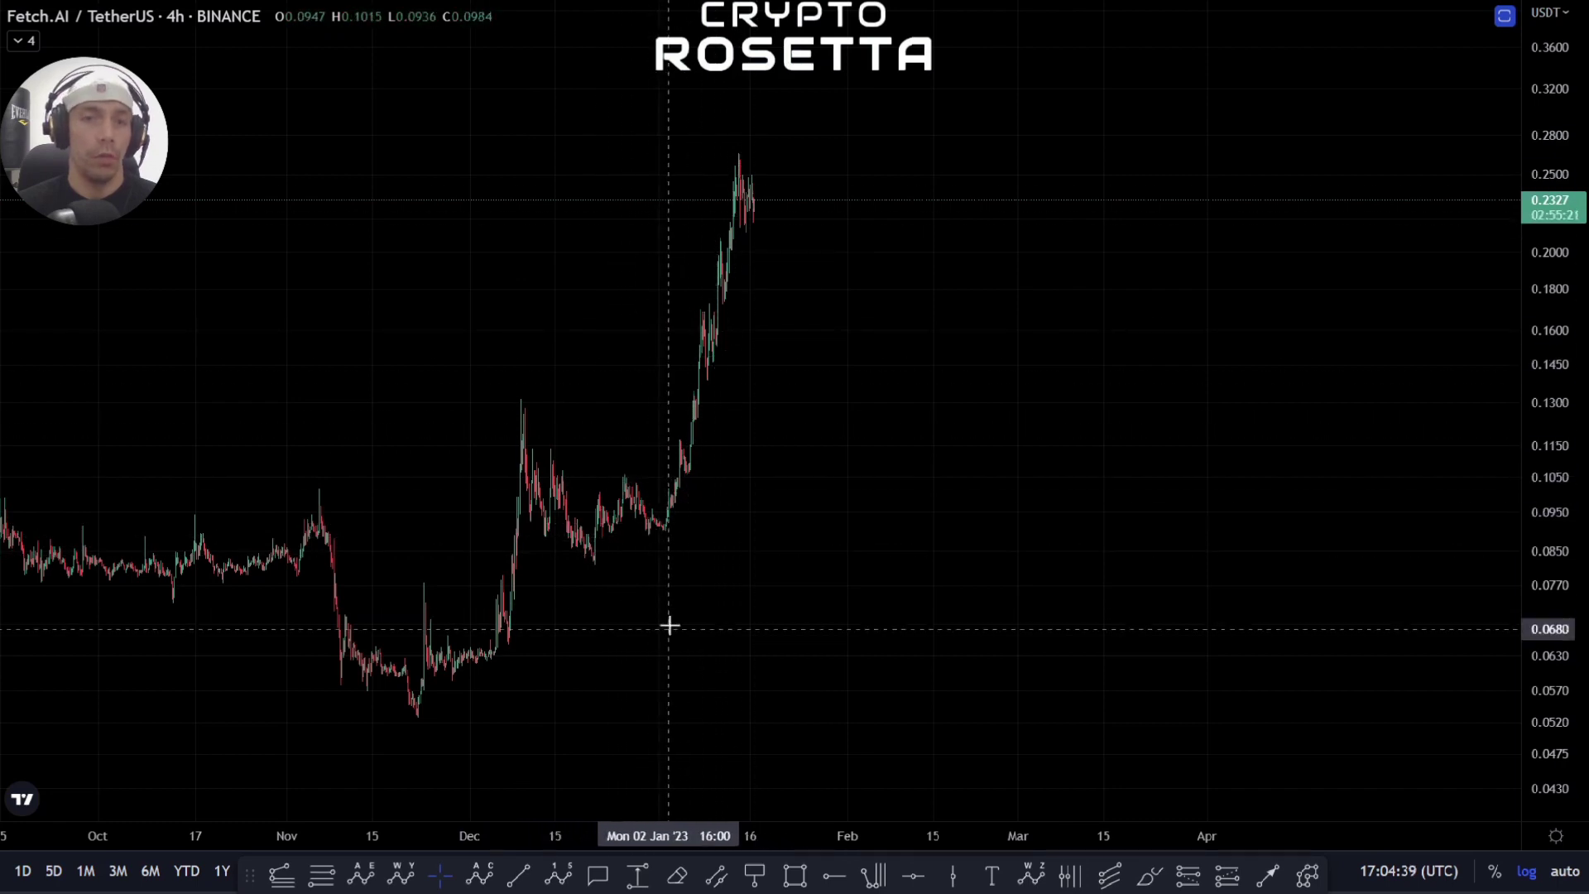
{"action": "left_click_drag", "start_coordinate": [668, 628], "coordinate": [664, 589]}
{"action": "left_click", "coordinate": [286, 881]}
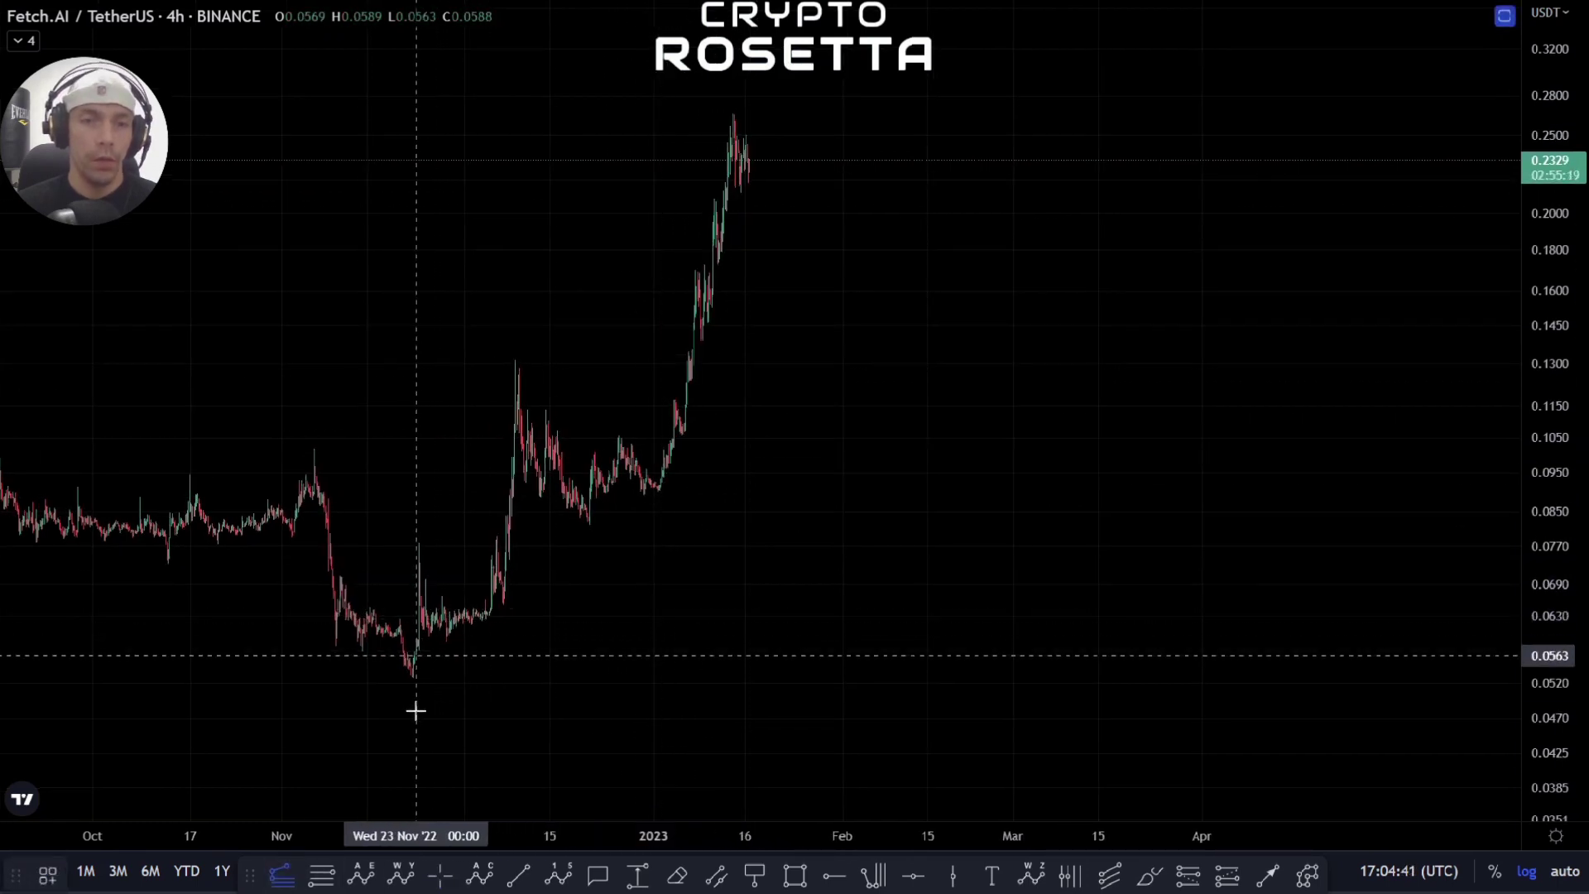
{"action": "left_click", "coordinate": [413, 680]}
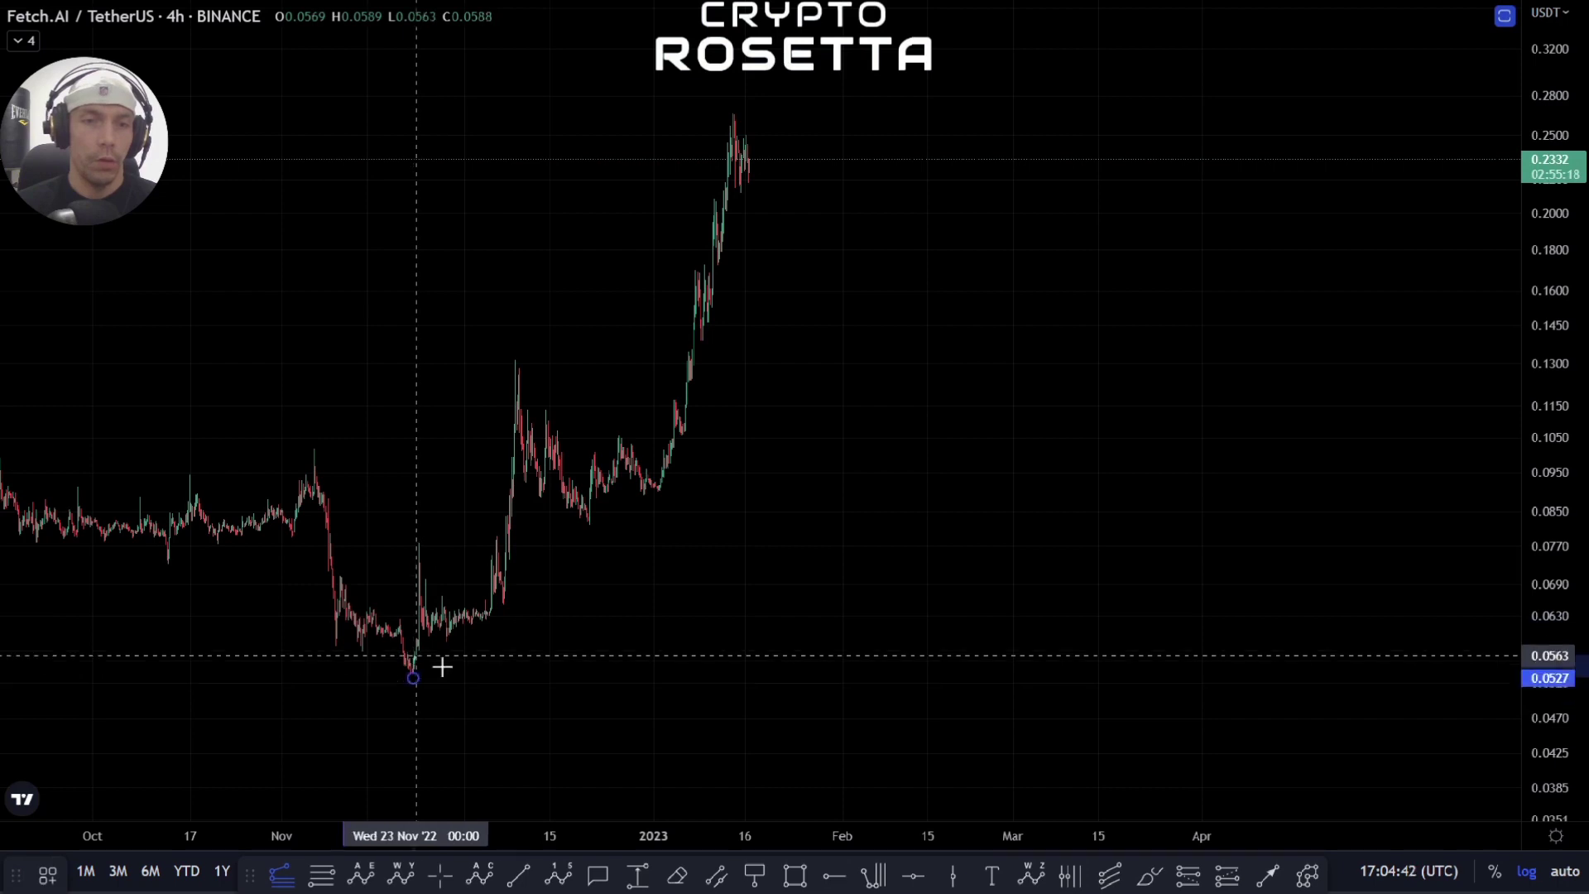
{"action": "left_click", "coordinate": [515, 358]}
{"action": "left_click", "coordinate": [719, 522]}
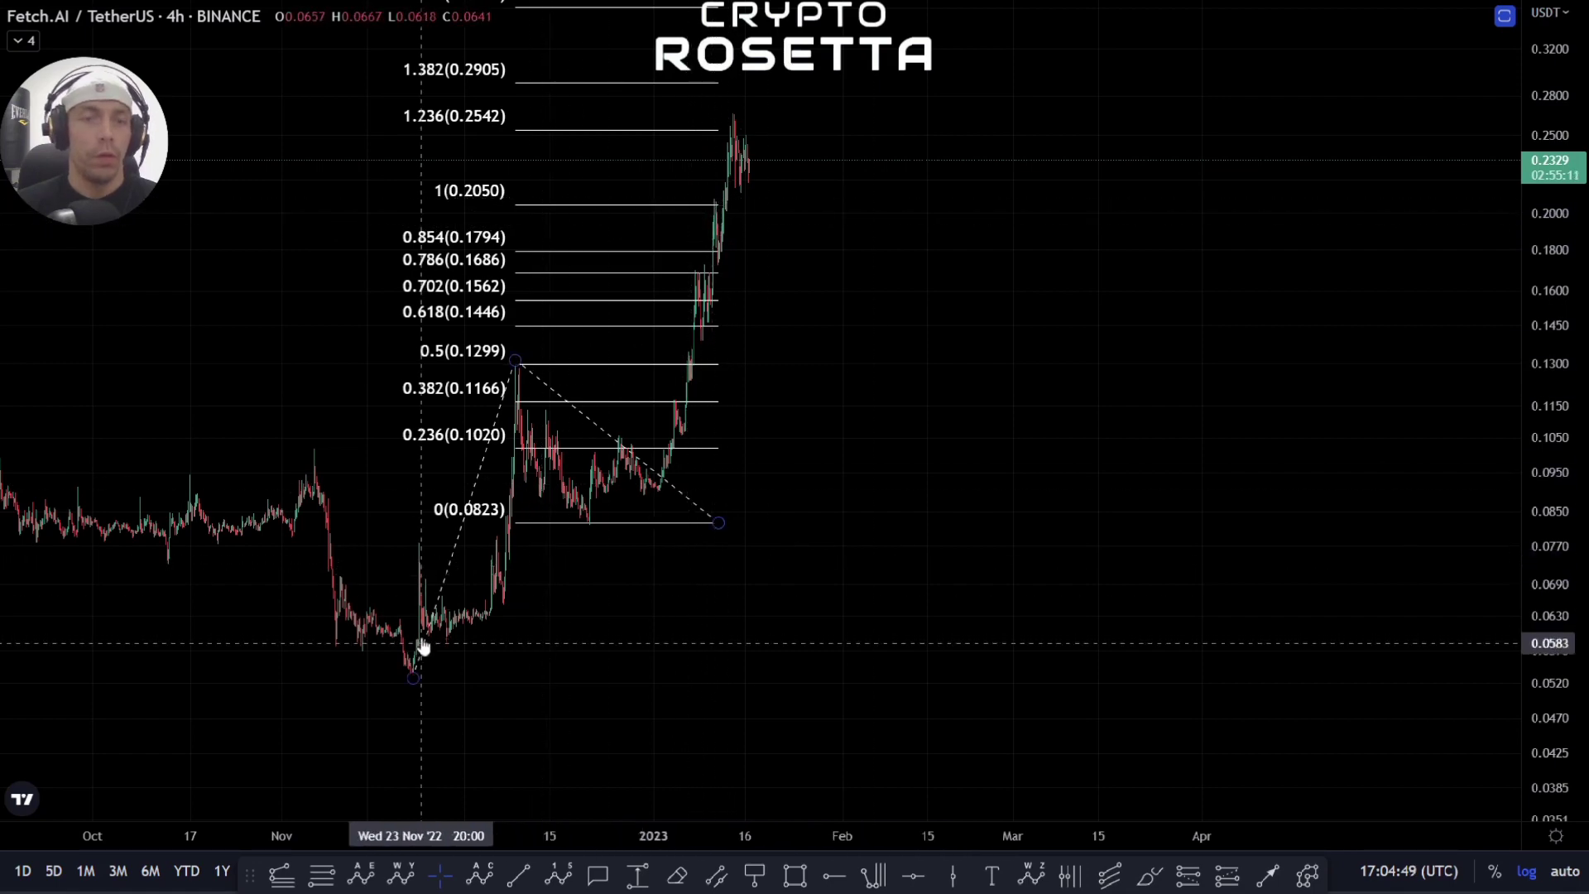
Move the Fib extension's starting point to the 28 November 2022 low at about 0.0585
{"action": "left_click_drag", "start_coordinate": [667, 543], "coordinate": [681, 613]}
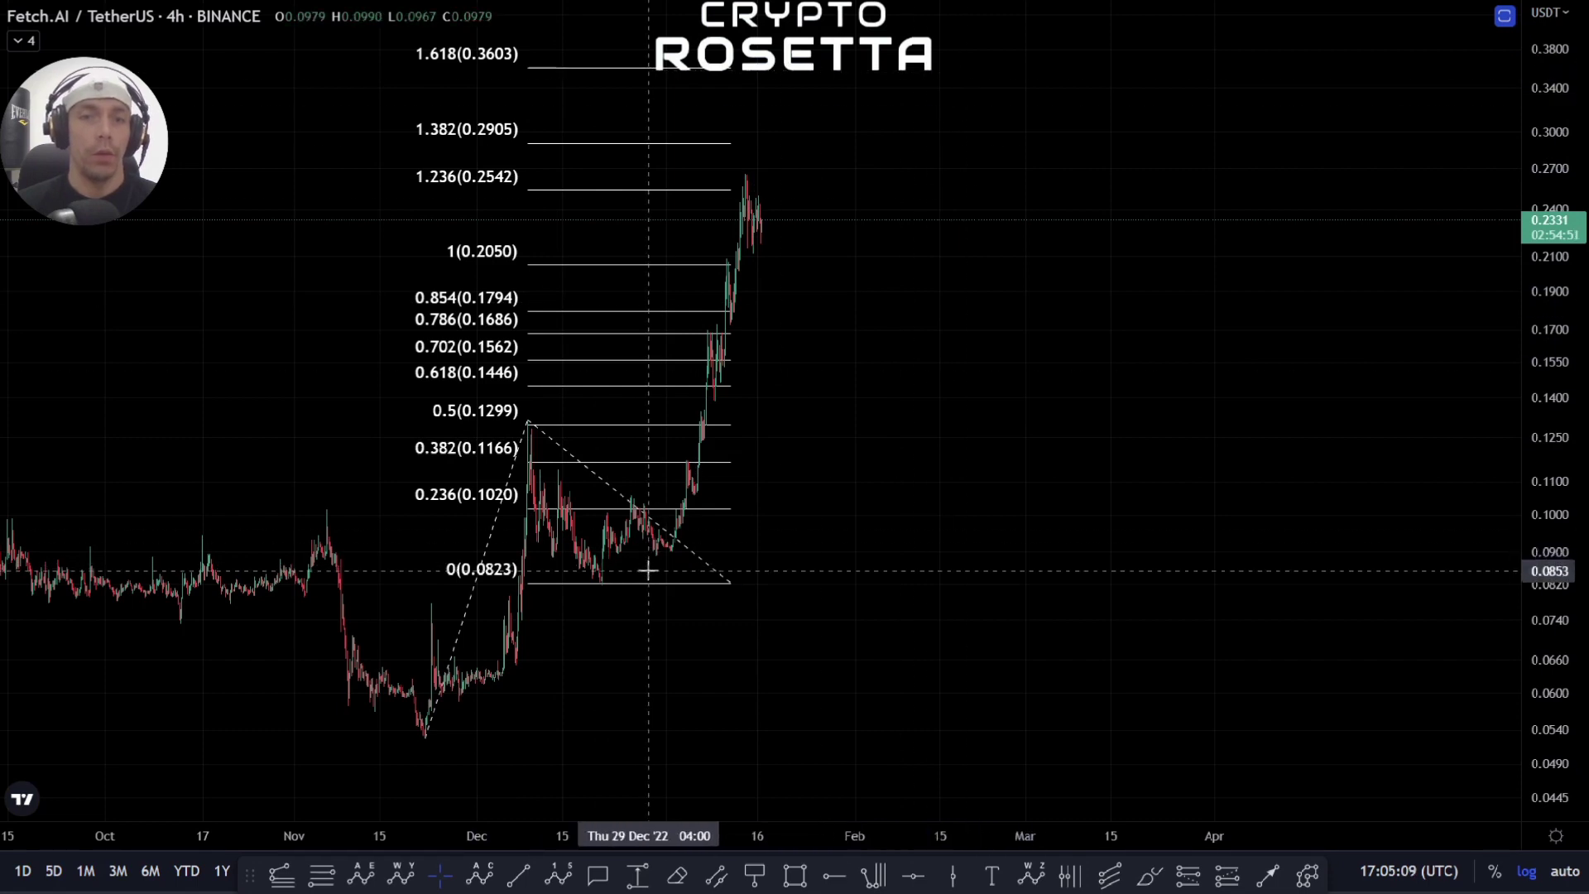
{"action": "left_click_drag", "start_coordinate": [426, 735], "coordinate": [459, 702]}
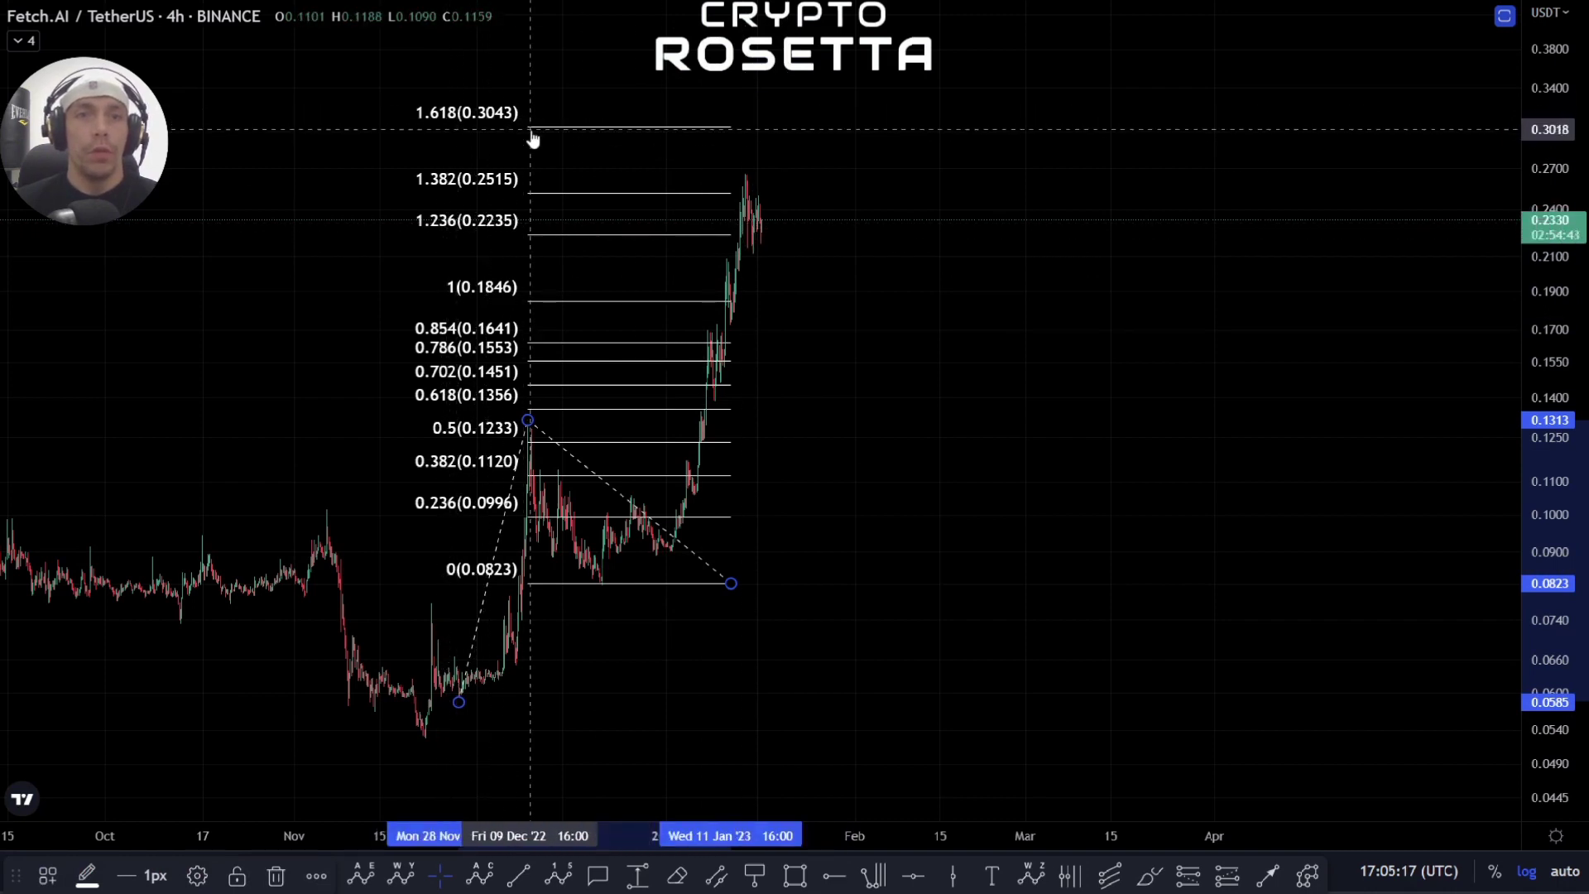
Place a horizontal ray along the 1.618 extension level at about 0.304, starting from 2 January 2023
{"action": "left_click", "coordinate": [839, 875]}
{"action": "left_click", "coordinate": [675, 127]}
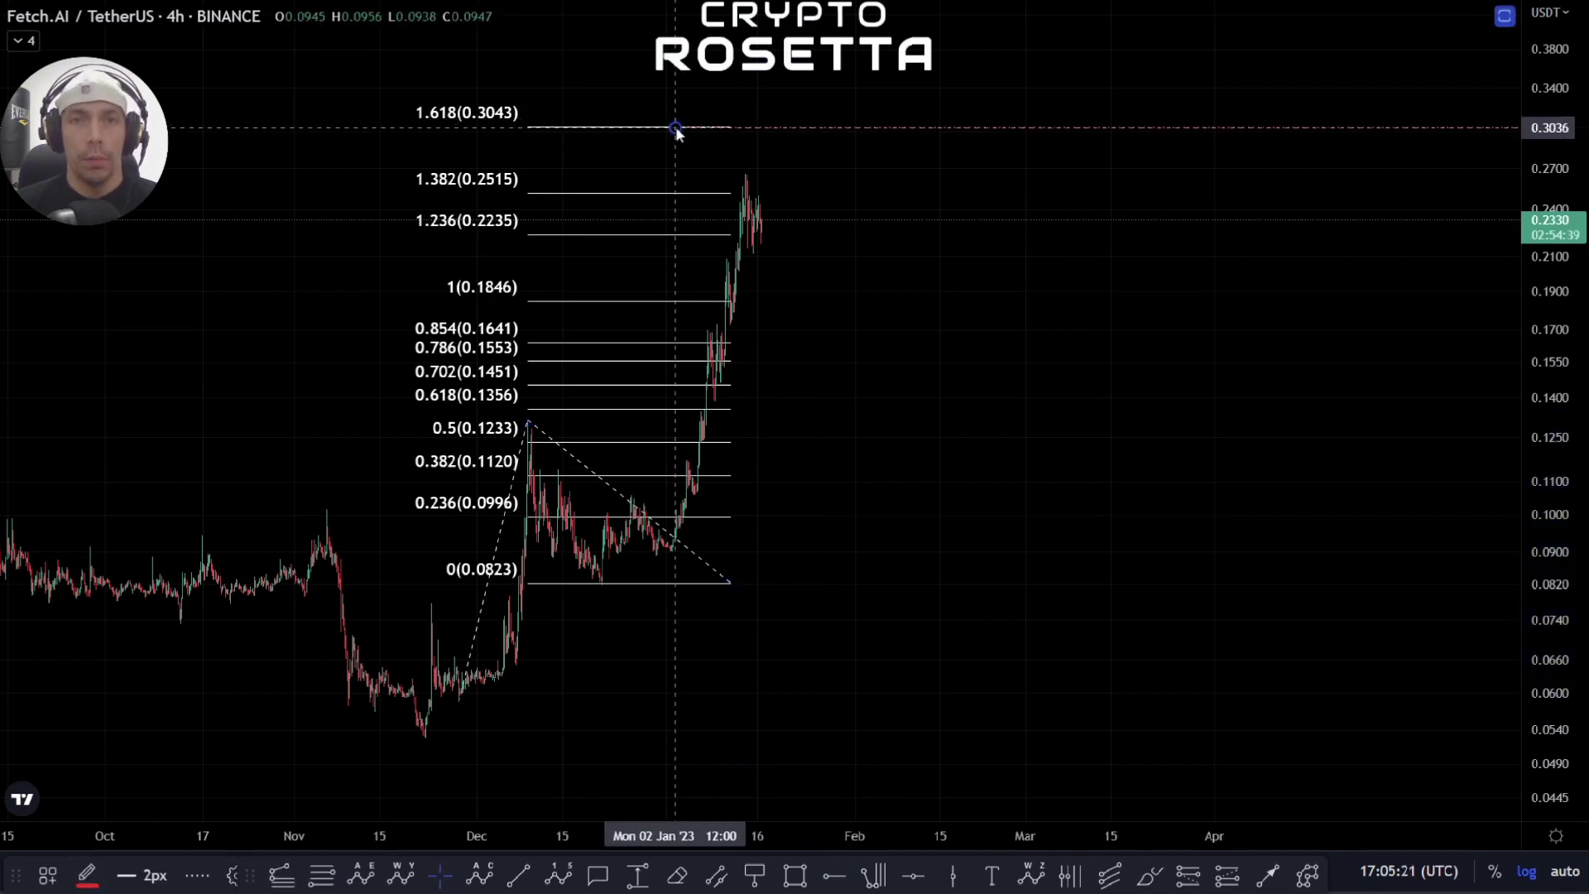
{"action": "left_click", "coordinate": [678, 130]}
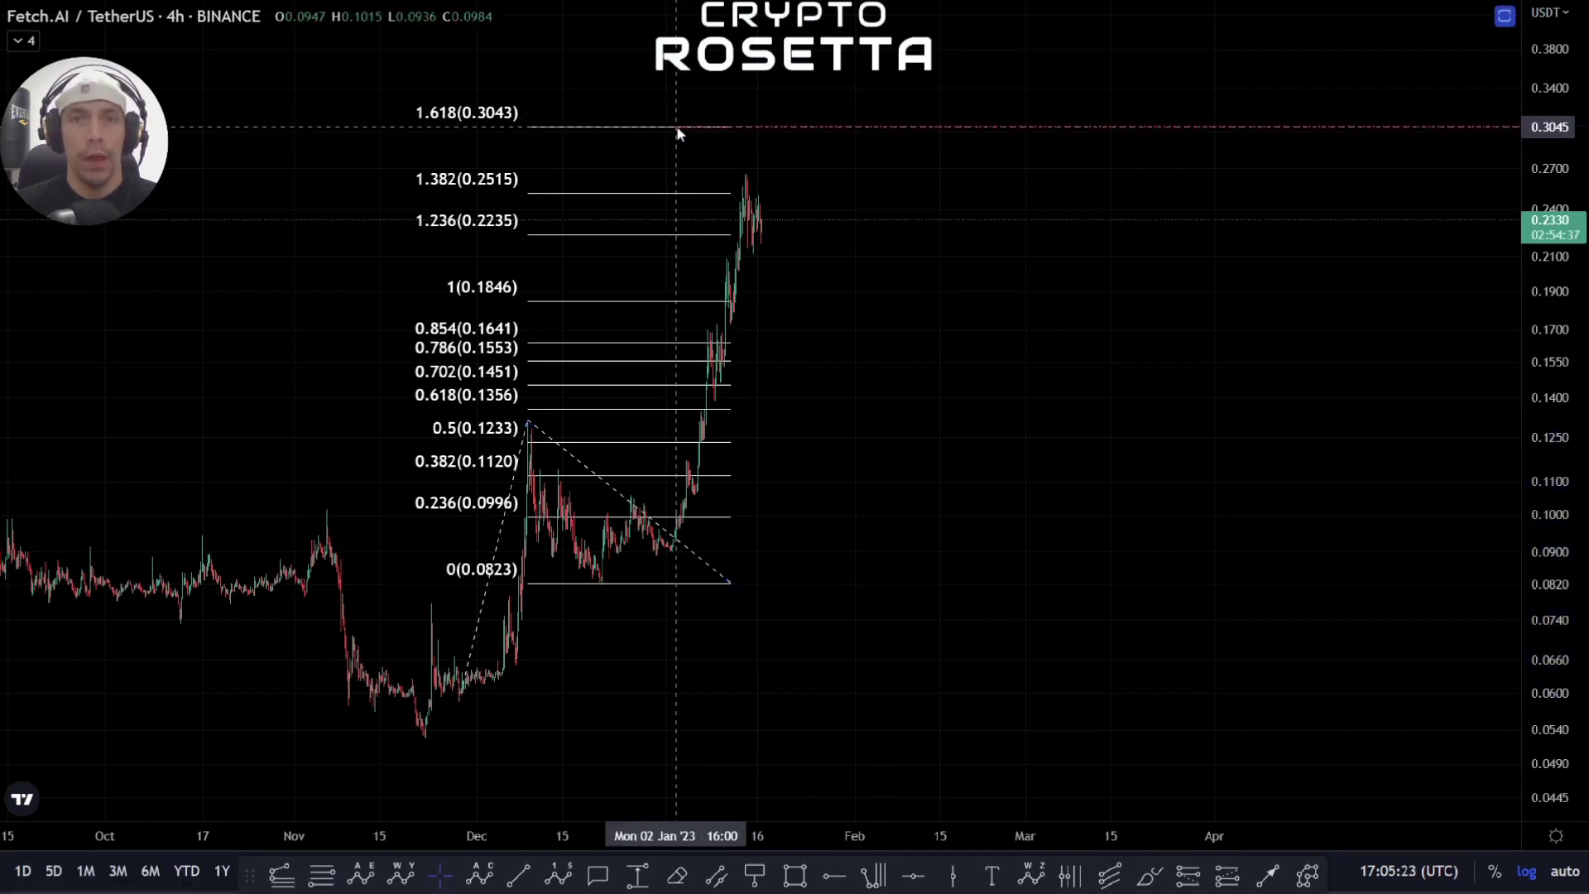
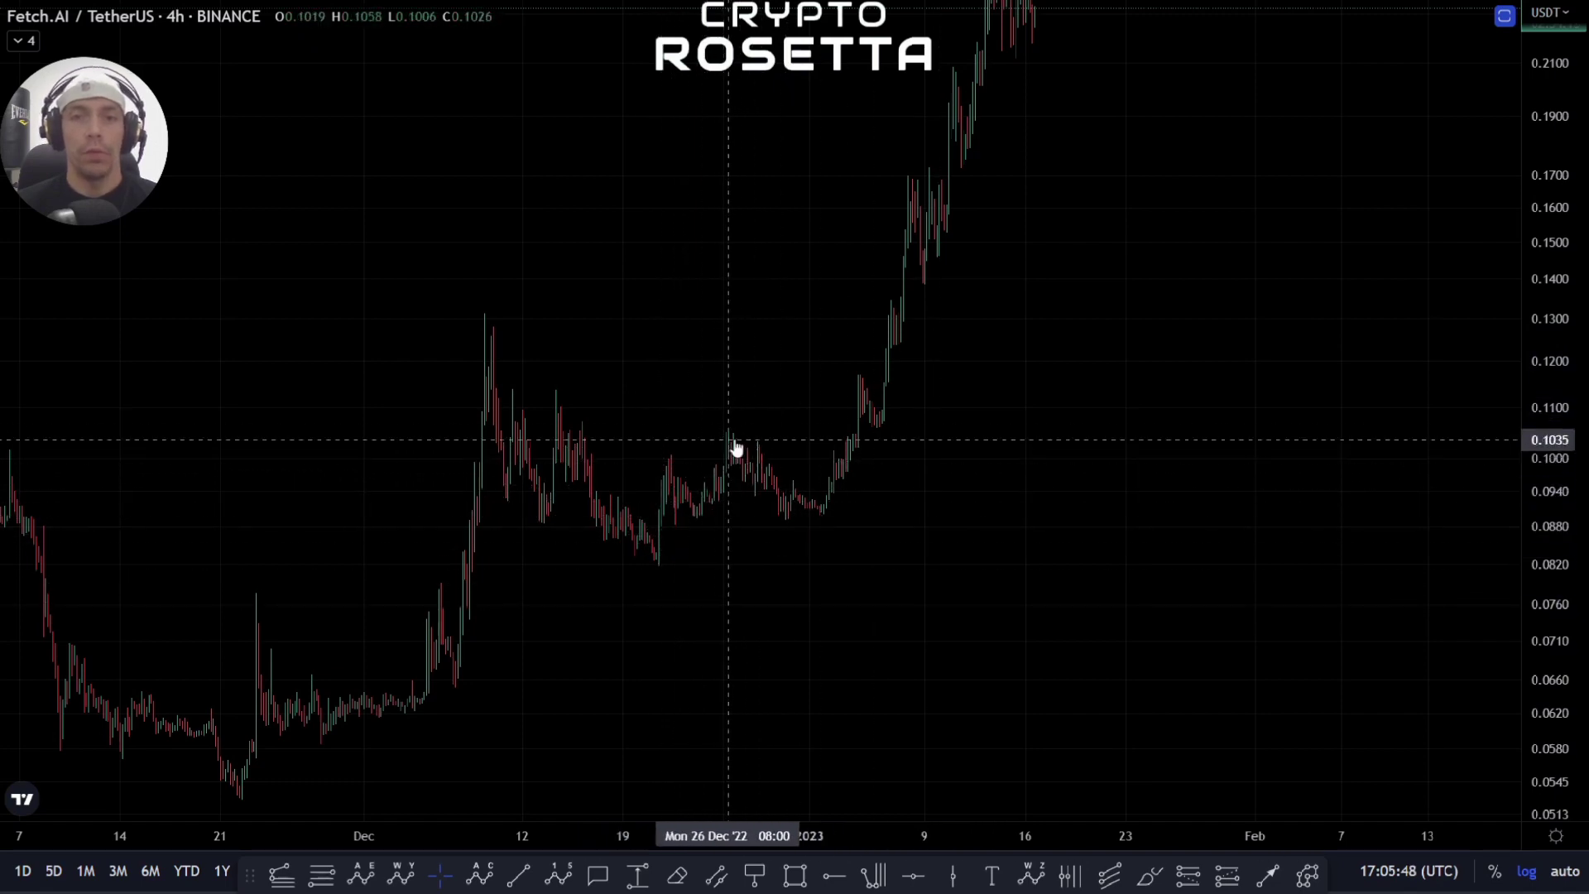
Draw a five-wave Elliott impulse from the 28 November 2022 low at 0.0592 through 0.1339, 0.0824, 0.3172 and 0.2184 to about 0.36
{"action": "scroll", "coordinate": [919, 505], "scroll_direction": "down", "scroll_amount": 2}
{"action": "left_click_drag", "start_coordinate": [918, 504], "coordinate": [702, 582]}
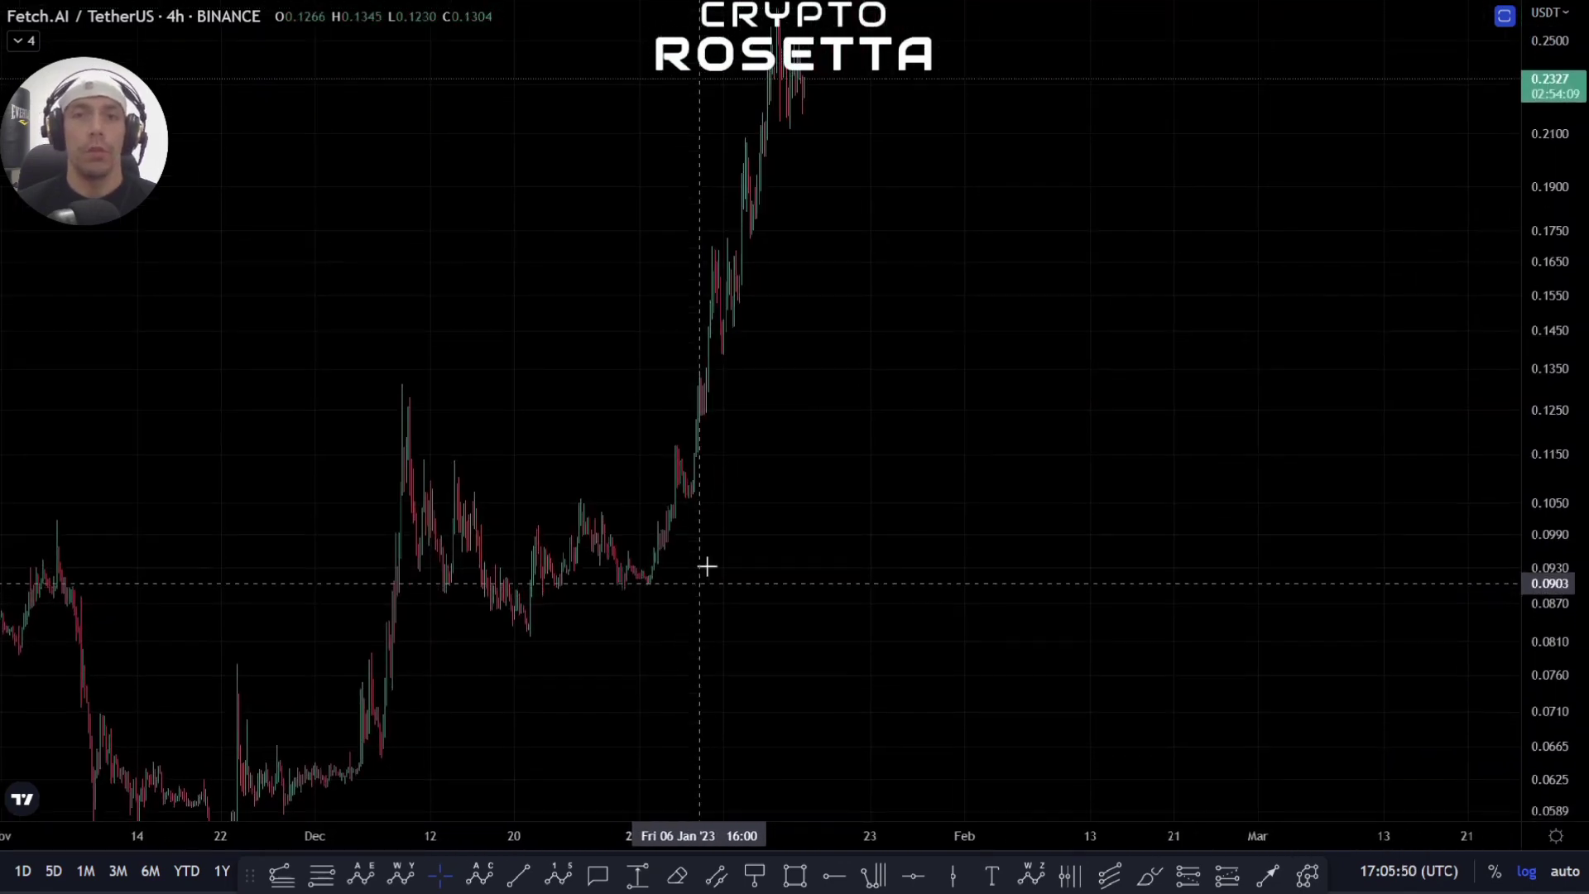
{"action": "left_click_drag", "start_coordinate": [934, 256], "coordinate": [936, 168]}
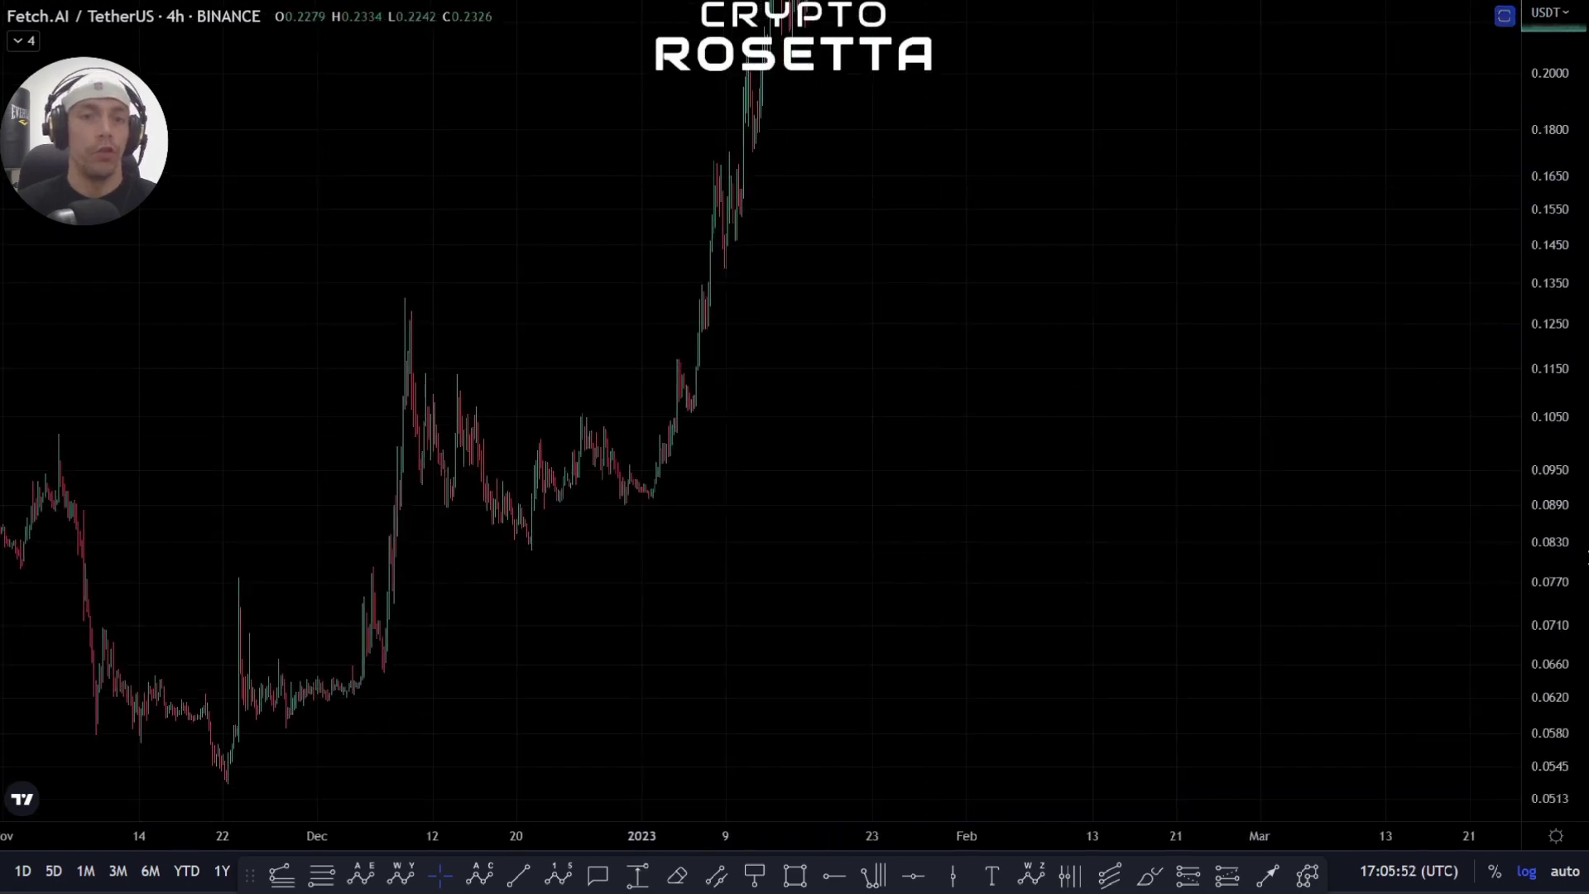
{"action": "left_click_drag", "start_coordinate": [1549, 381], "coordinate": [1550, 546]}
{"action": "left_click_drag", "start_coordinate": [807, 639], "coordinate": [799, 741]}
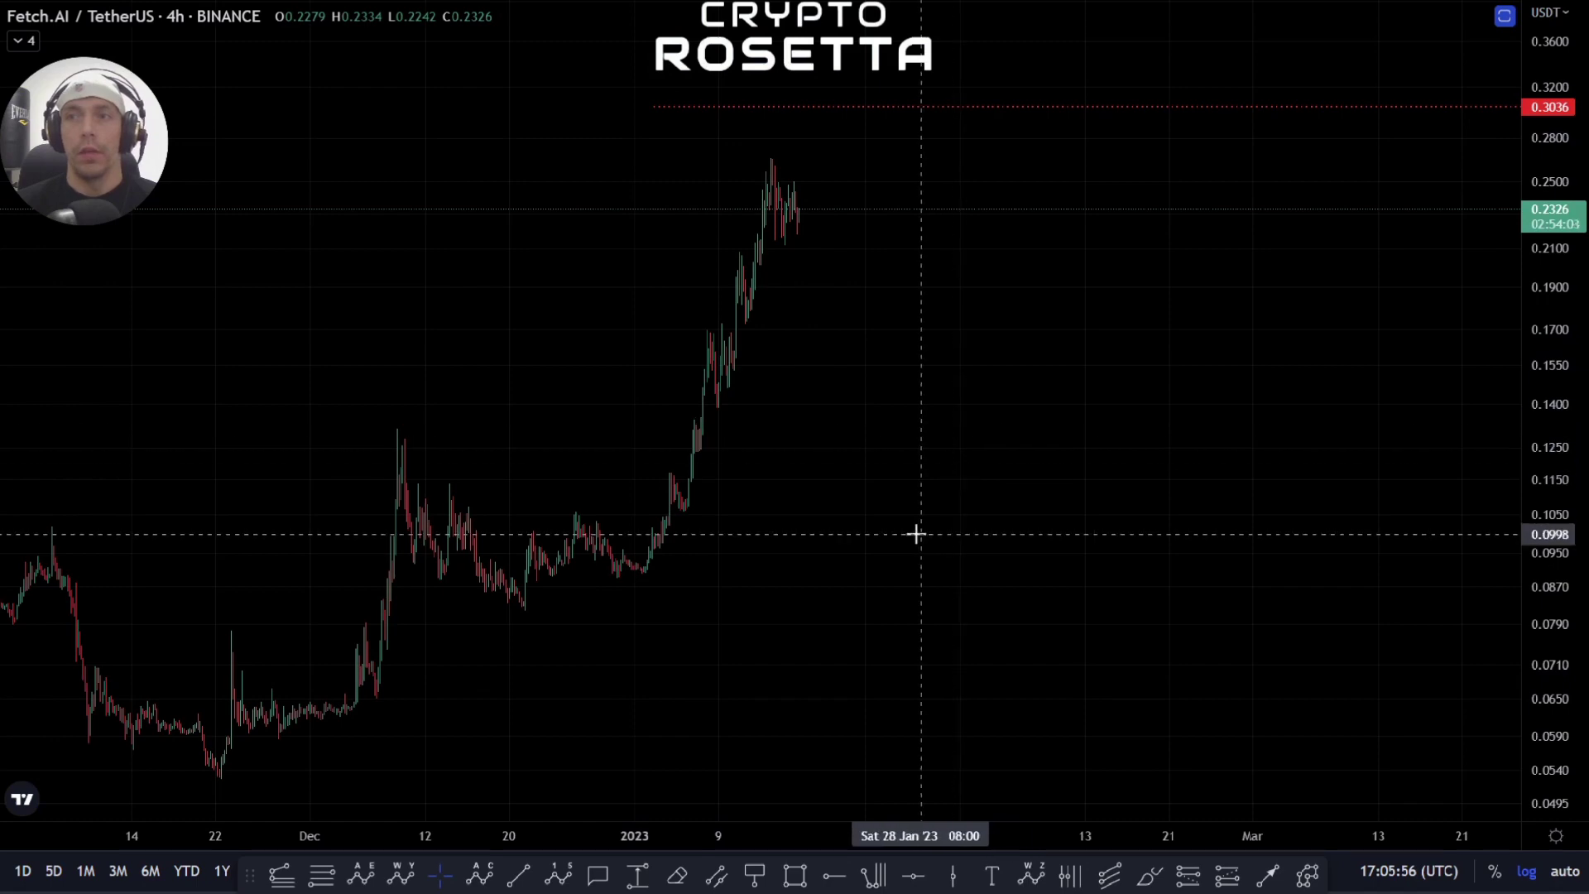
{"action": "left_click_drag", "start_coordinate": [913, 525], "coordinate": [901, 465]}
{"action": "left_click_drag", "start_coordinate": [736, 485], "coordinate": [773, 509]}
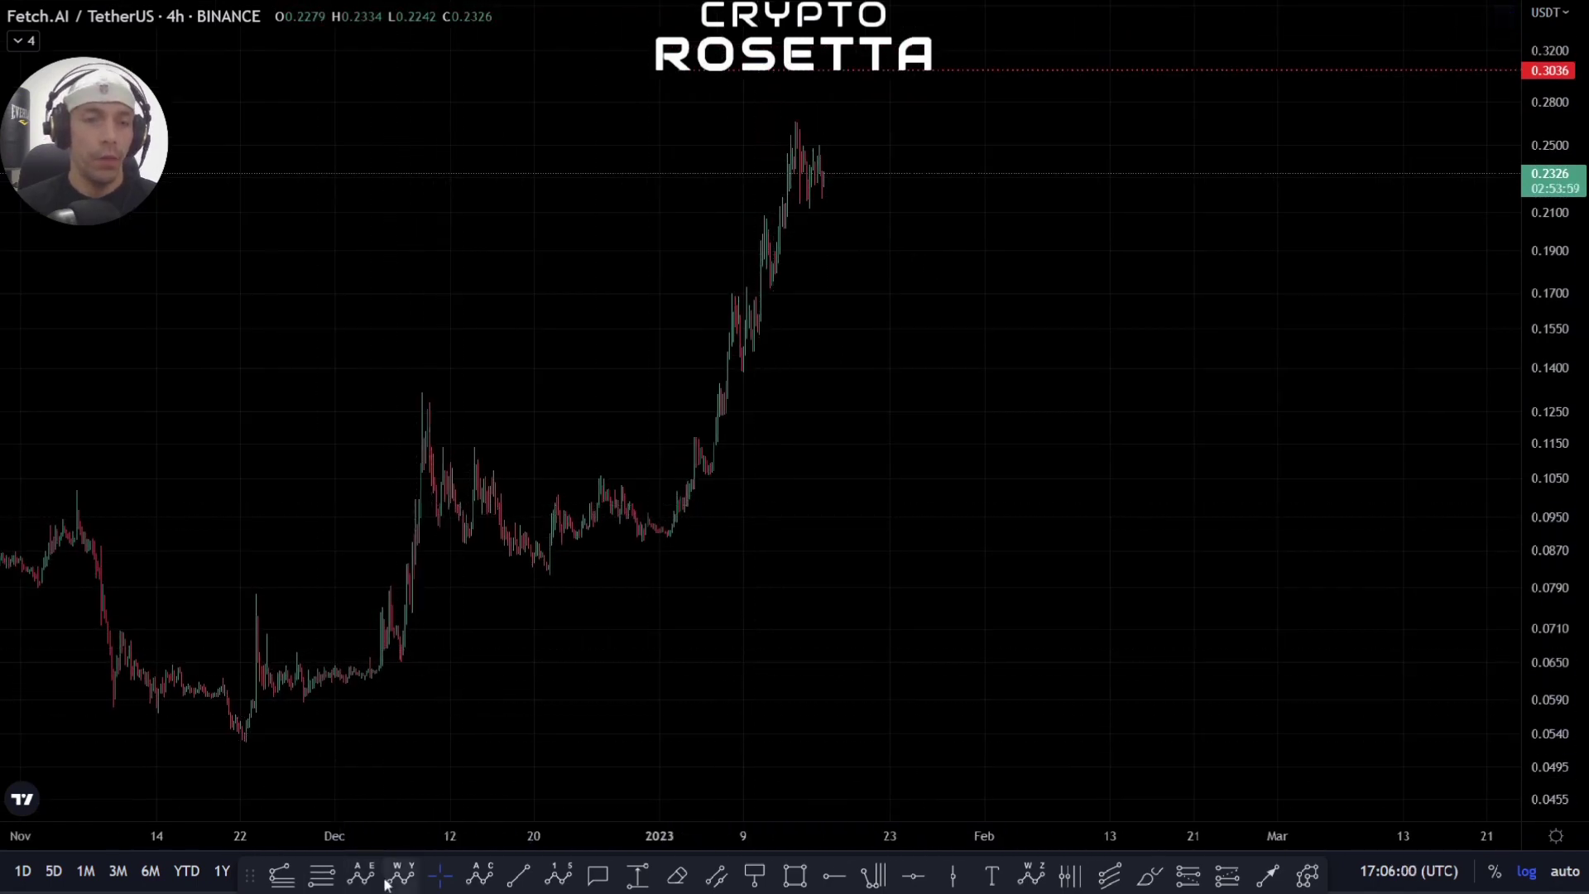
{"action": "left_click", "coordinate": [553, 876]}
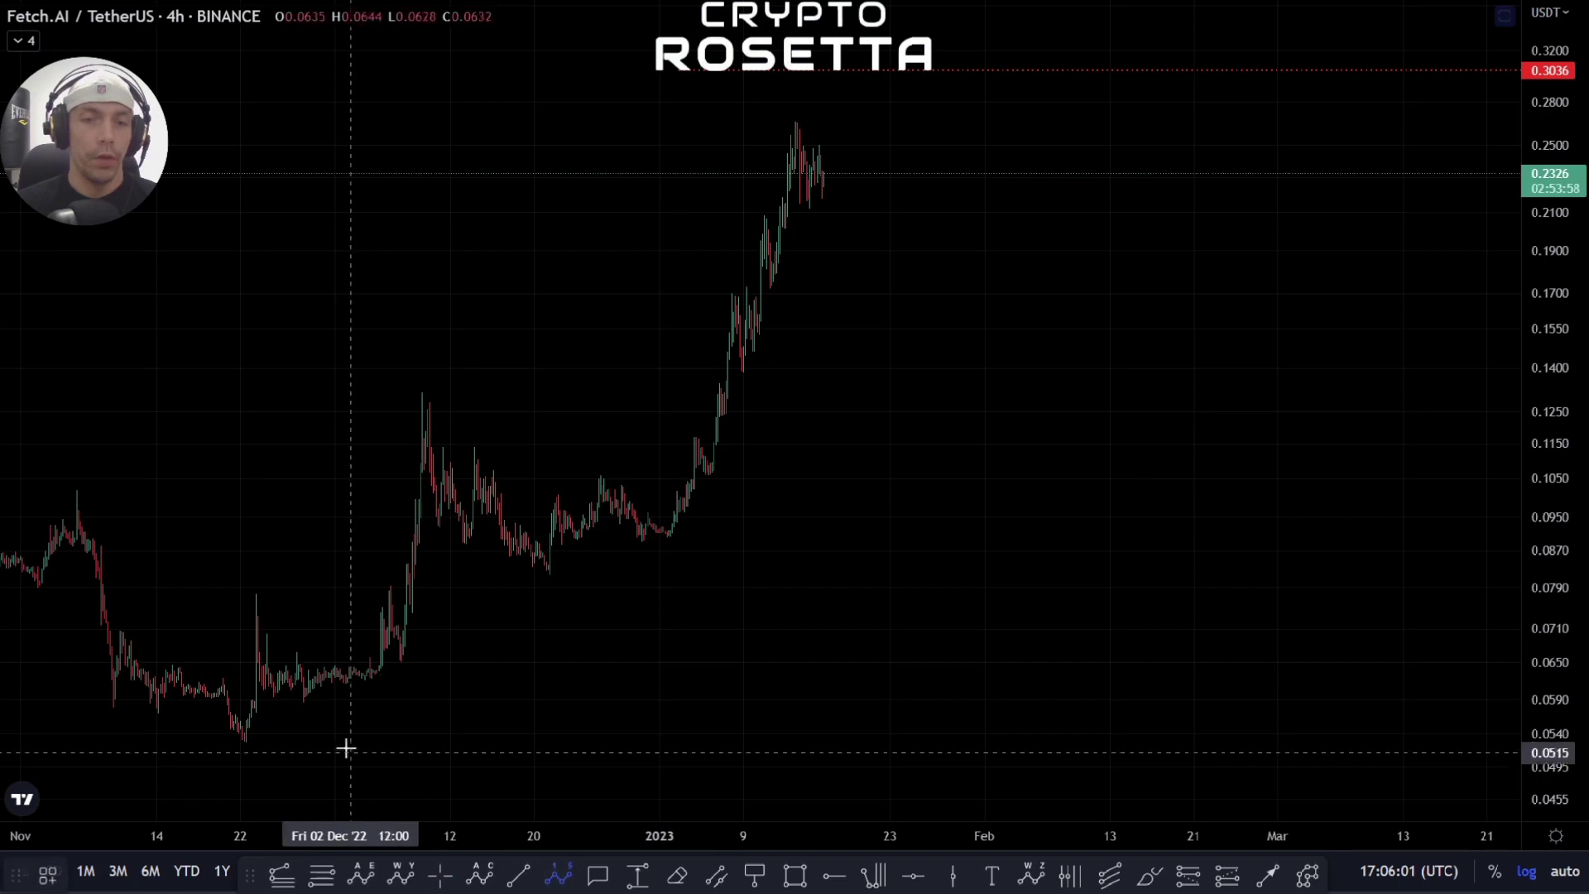
{"action": "left_click", "coordinate": [306, 698]}
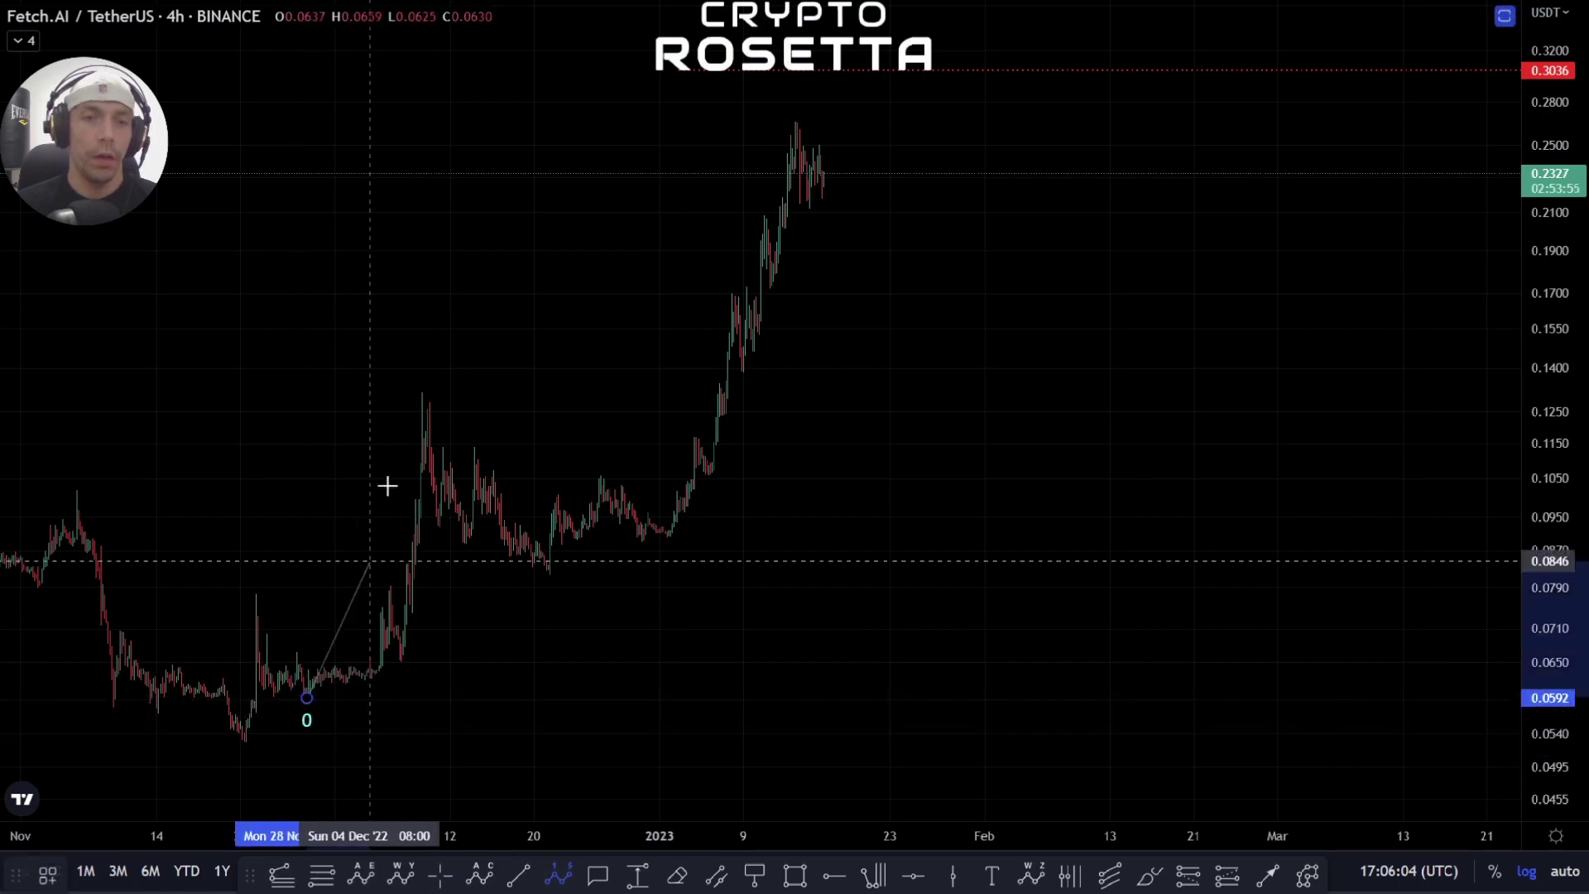
{"action": "left_click", "coordinate": [425, 386]}
{"action": "left_click", "coordinate": [547, 571]}
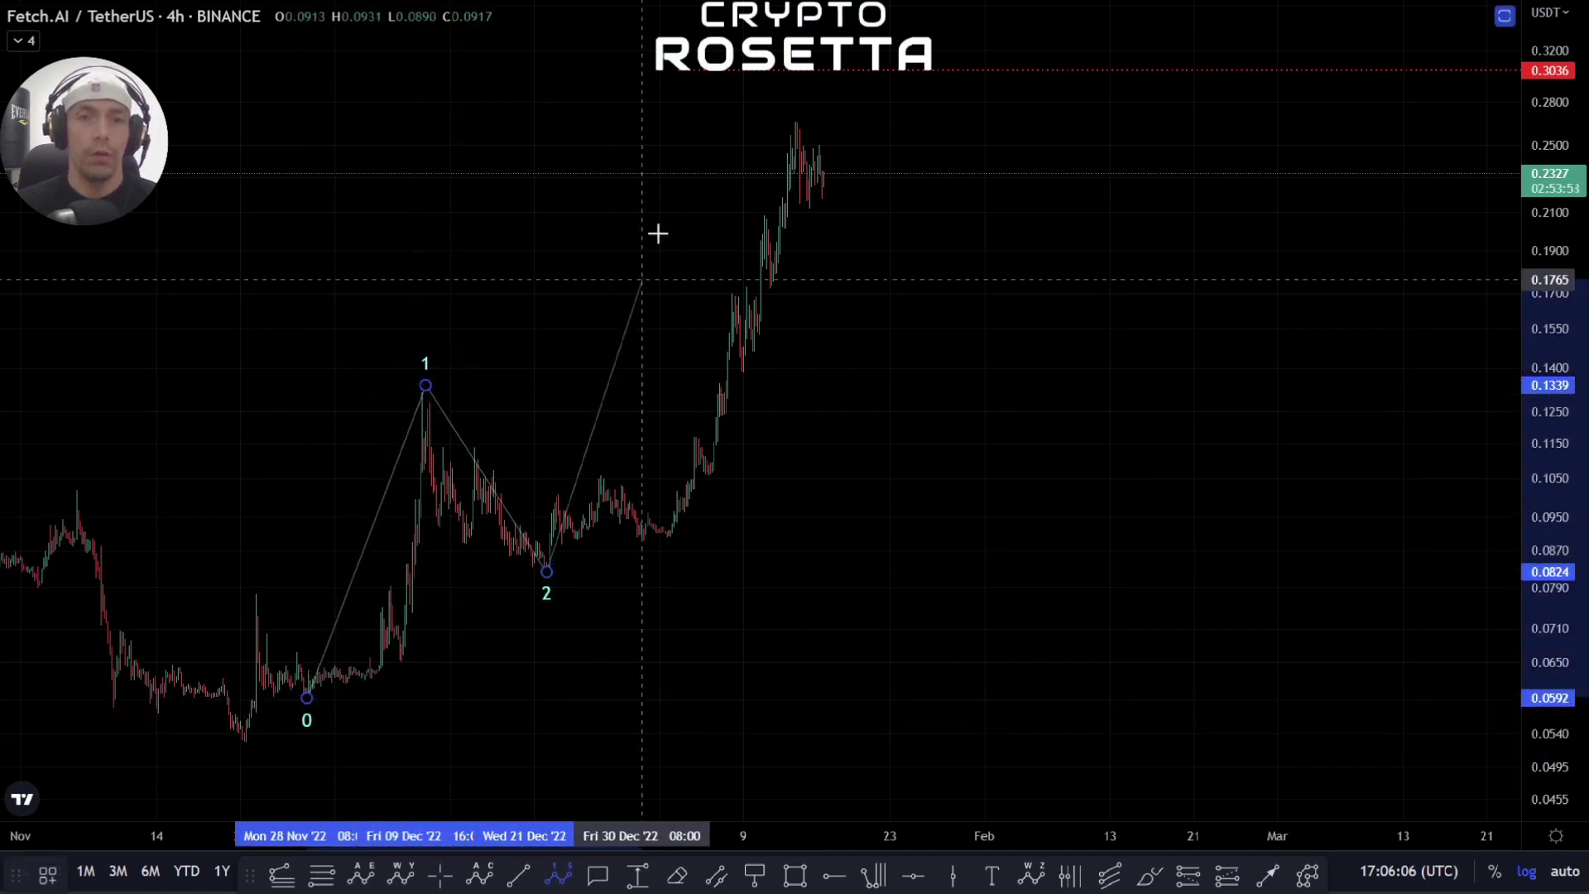
{"action": "left_click", "coordinate": [797, 53]}
{"action": "left_click", "coordinate": [944, 197]}
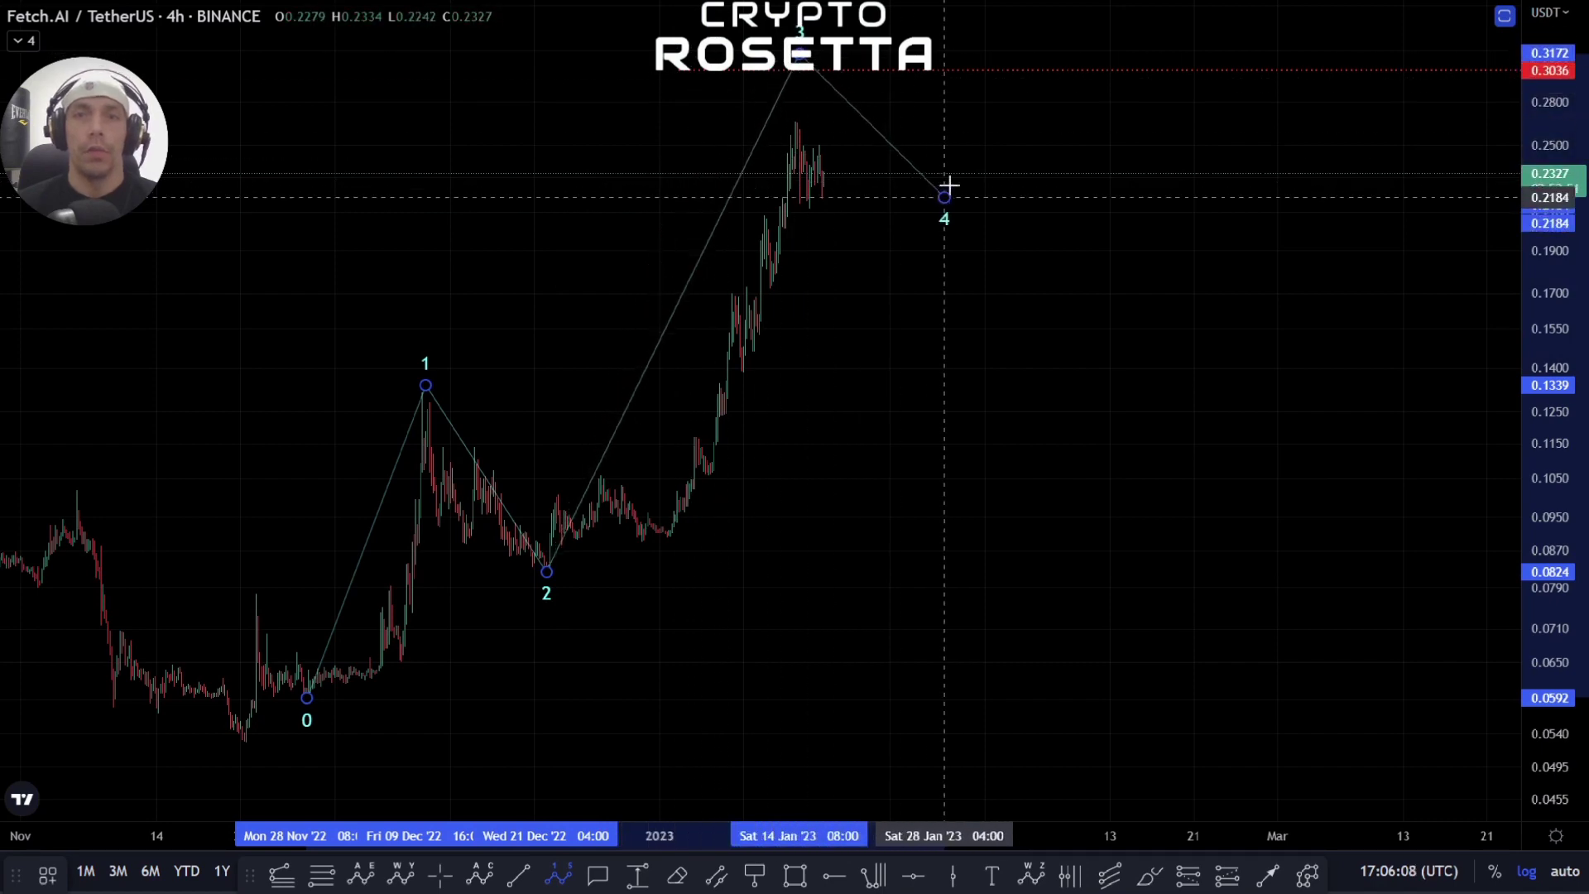
{"action": "left_click", "coordinate": [1002, 5]}
Move the impulse's wave 5 to about 0.4145, wave 4 to 0.1769 on 5 February 2023, and wave 3 to about 0.311
{"action": "left_click_drag", "start_coordinate": [1065, 261], "coordinate": [951, 412]}
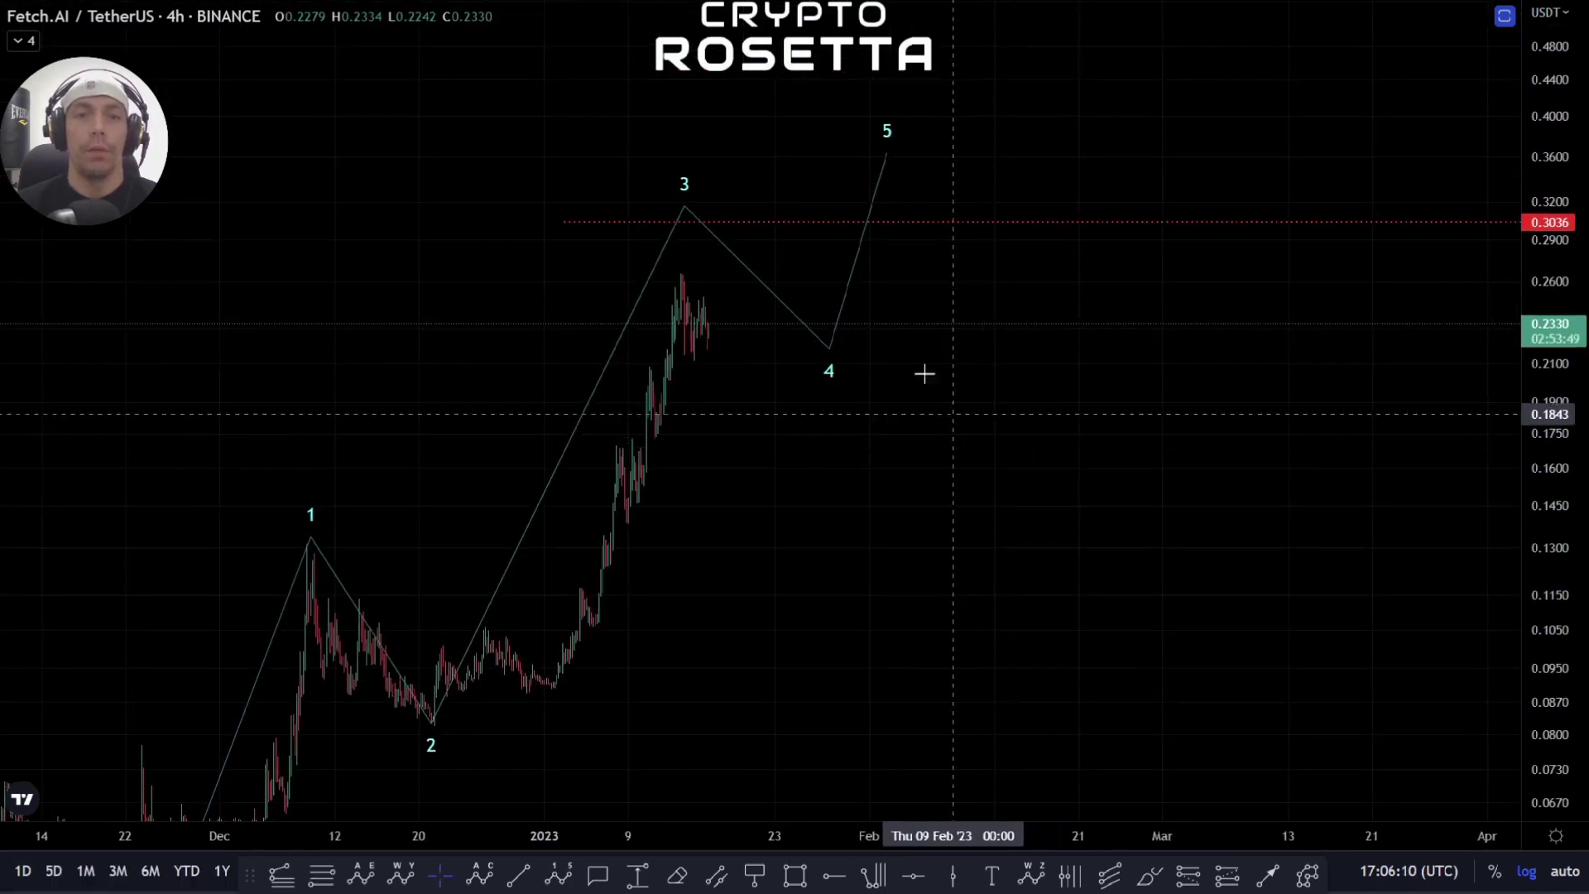
{"action": "left_click_drag", "start_coordinate": [888, 154], "coordinate": [911, 103]}
{"action": "left_click_drag", "start_coordinate": [1033, 455], "coordinate": [980, 392]}
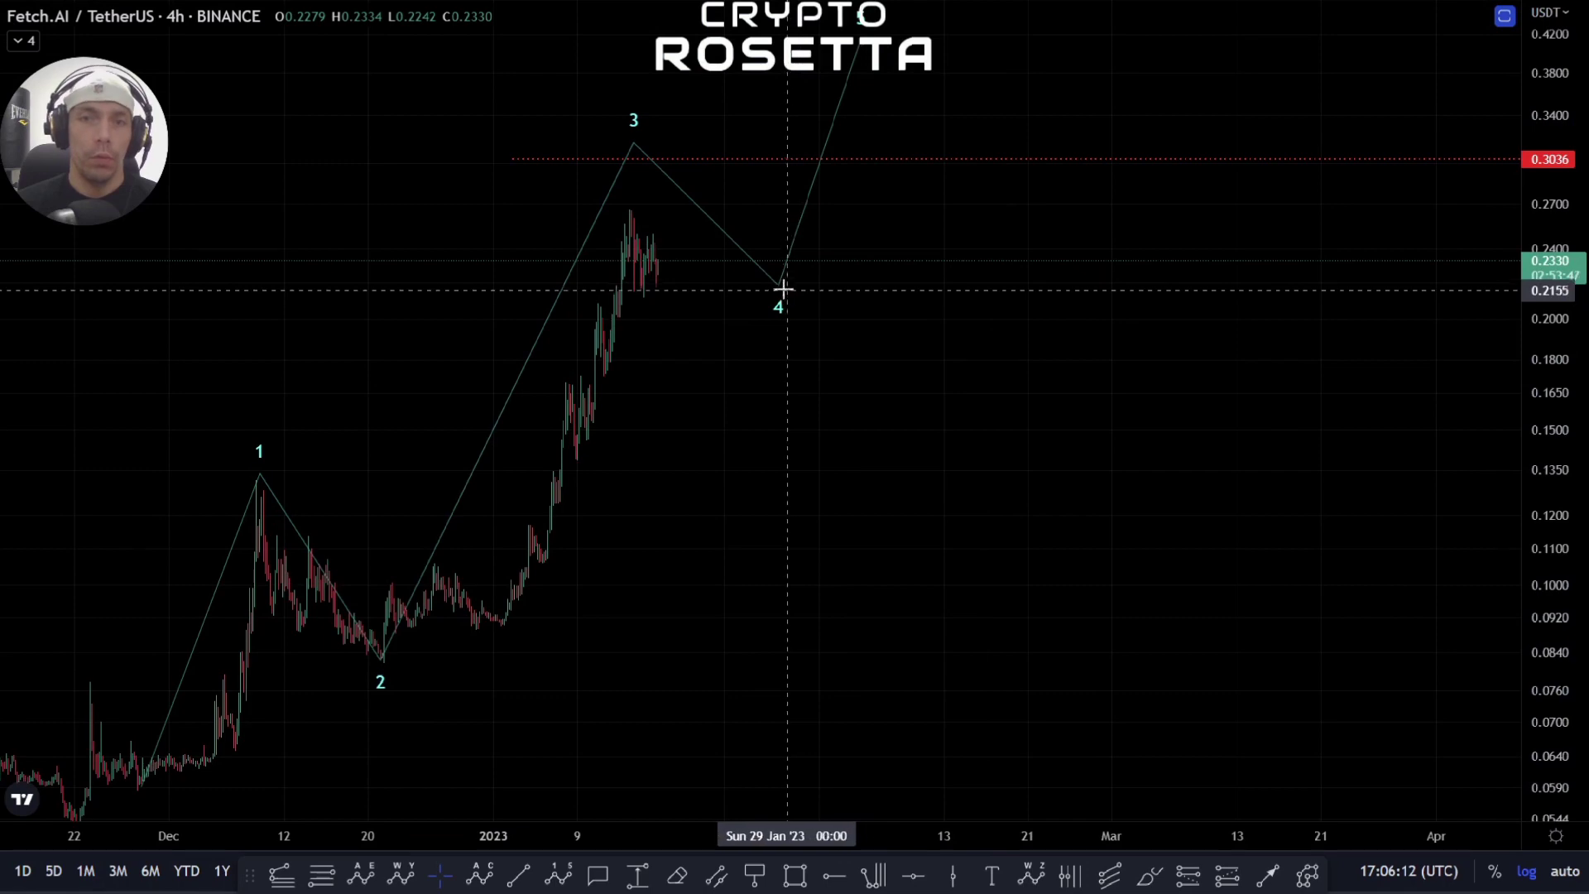
{"action": "mouse_move", "coordinate": [783, 288]}
{"action": "left_mouse_down"}
{"action": "mouse_move", "coordinate": [889, 385]}
{"action": "mouse_move", "coordinate": [875, 366]}
{"action": "left_mouse_up"}
{"action": "left_click_drag", "start_coordinate": [631, 146], "coordinate": [636, 149]}
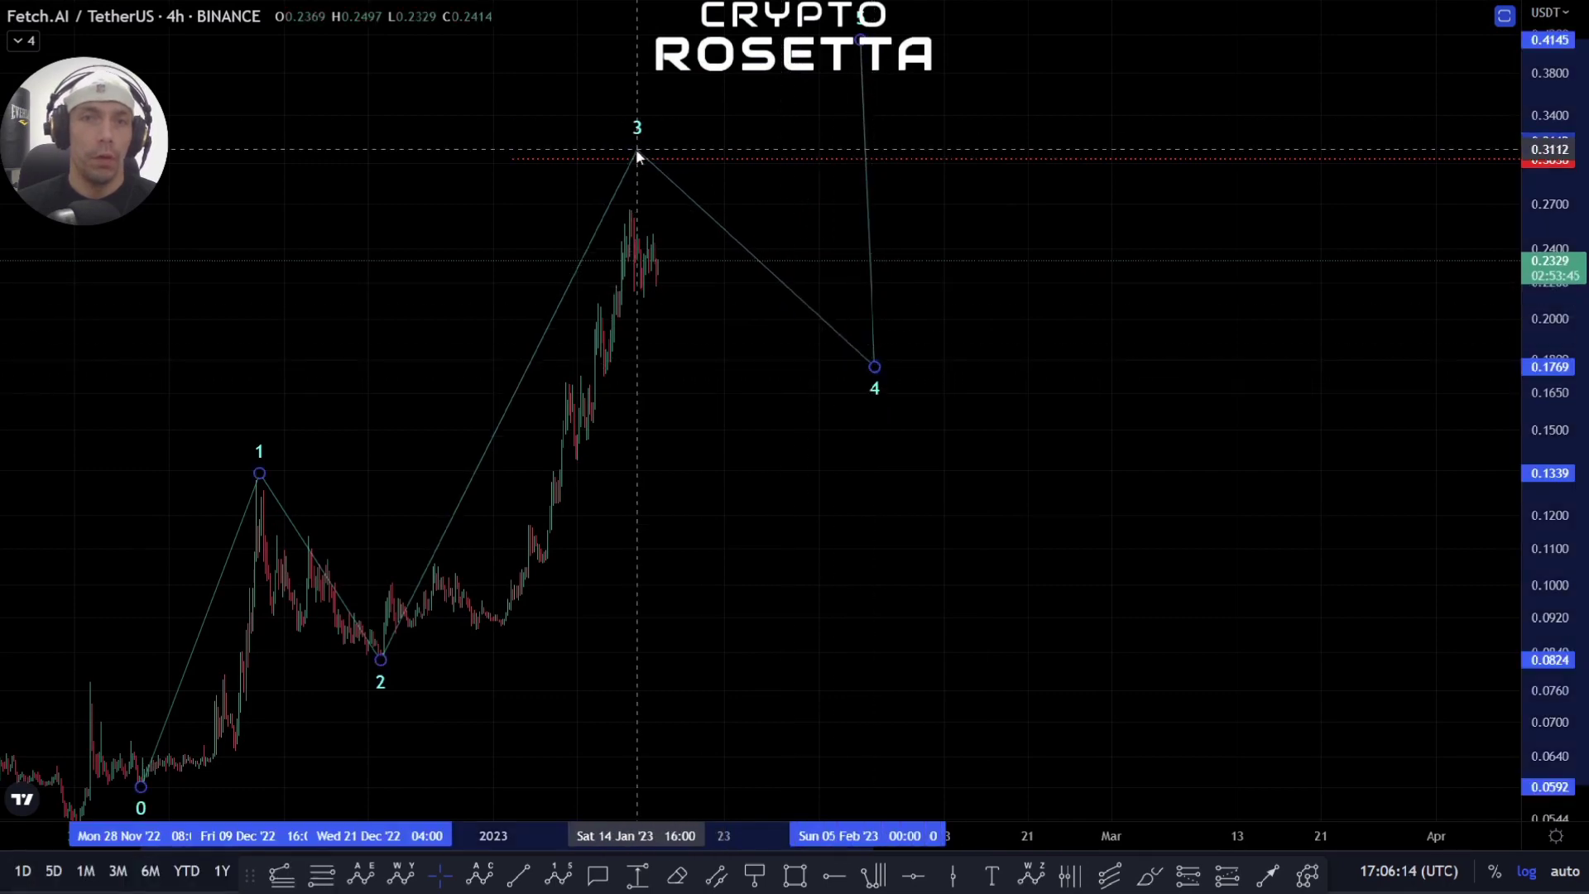
Sketch an alternative five-wave count from the November low at 0.0529 through 0.0795, 0.0575, 0.1300 and 0.0793 to 0.2639, and delete it
{"action": "mouse_move", "coordinate": [674, 369]}
{"action": "left_mouse_down"}
{"action": "mouse_move", "coordinate": [706, 344]}
{"action": "mouse_move", "coordinate": [800, 342]}
{"action": "mouse_move", "coordinate": [721, 442]}
{"action": "left_mouse_up"}
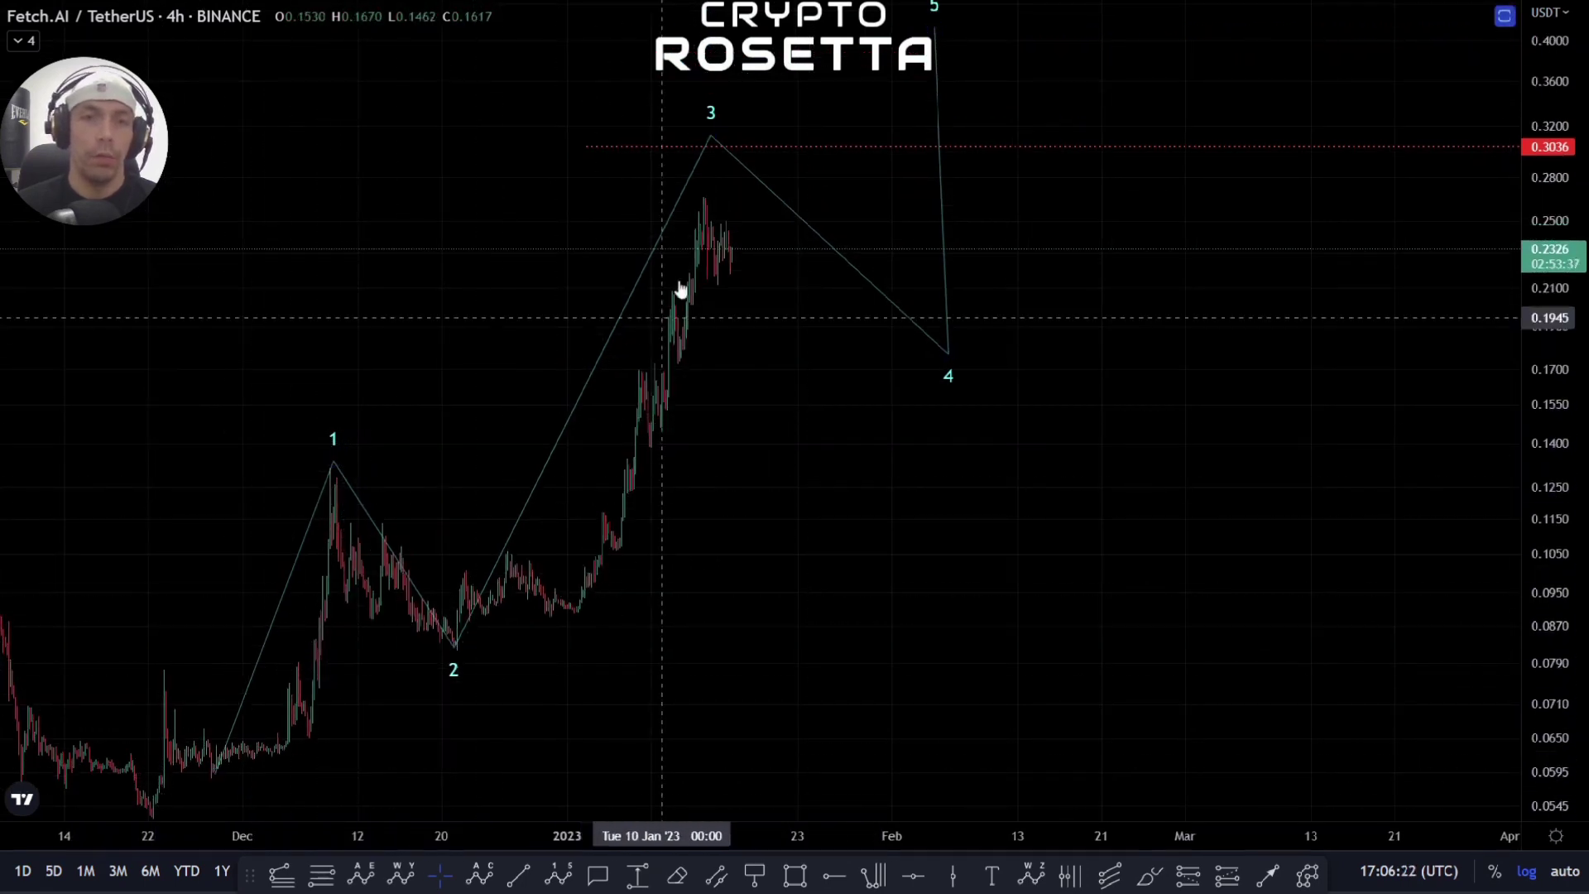
{"action": "scroll", "coordinate": [728, 286], "scroll_direction": "down", "scroll_amount": 3}
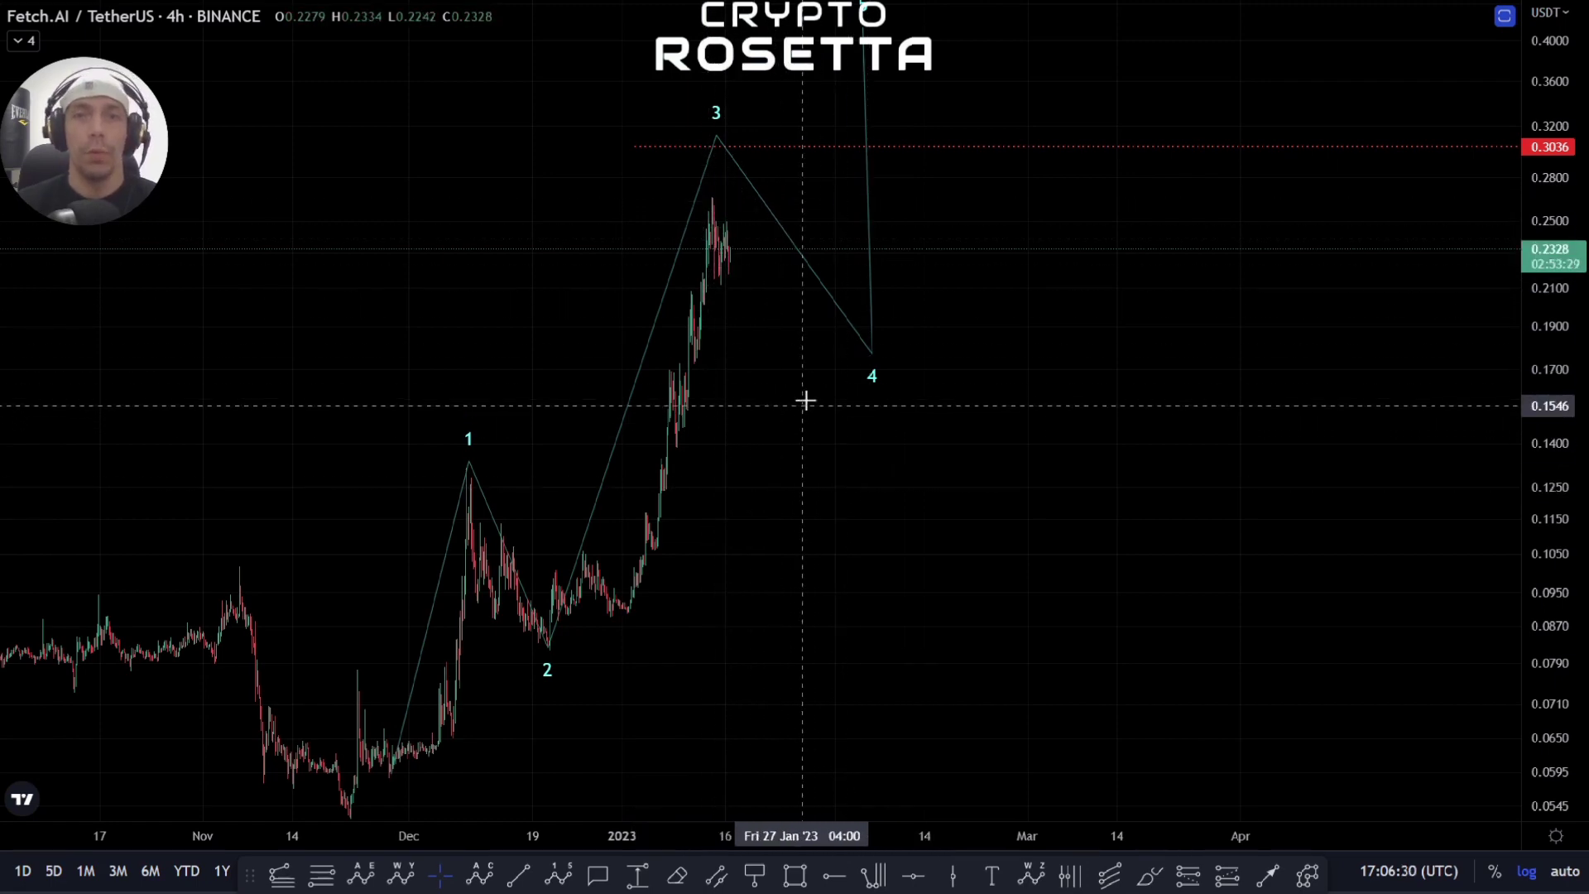
{"action": "left_click_drag", "start_coordinate": [805, 389], "coordinate": [780, 390]}
{"action": "left_click_drag", "start_coordinate": [506, 669], "coordinate": [523, 623]}
{"action": "left_click", "coordinate": [558, 875]}
{"action": "left_click", "coordinate": [327, 772]}
{"action": "left_click", "coordinate": [348, 615]}
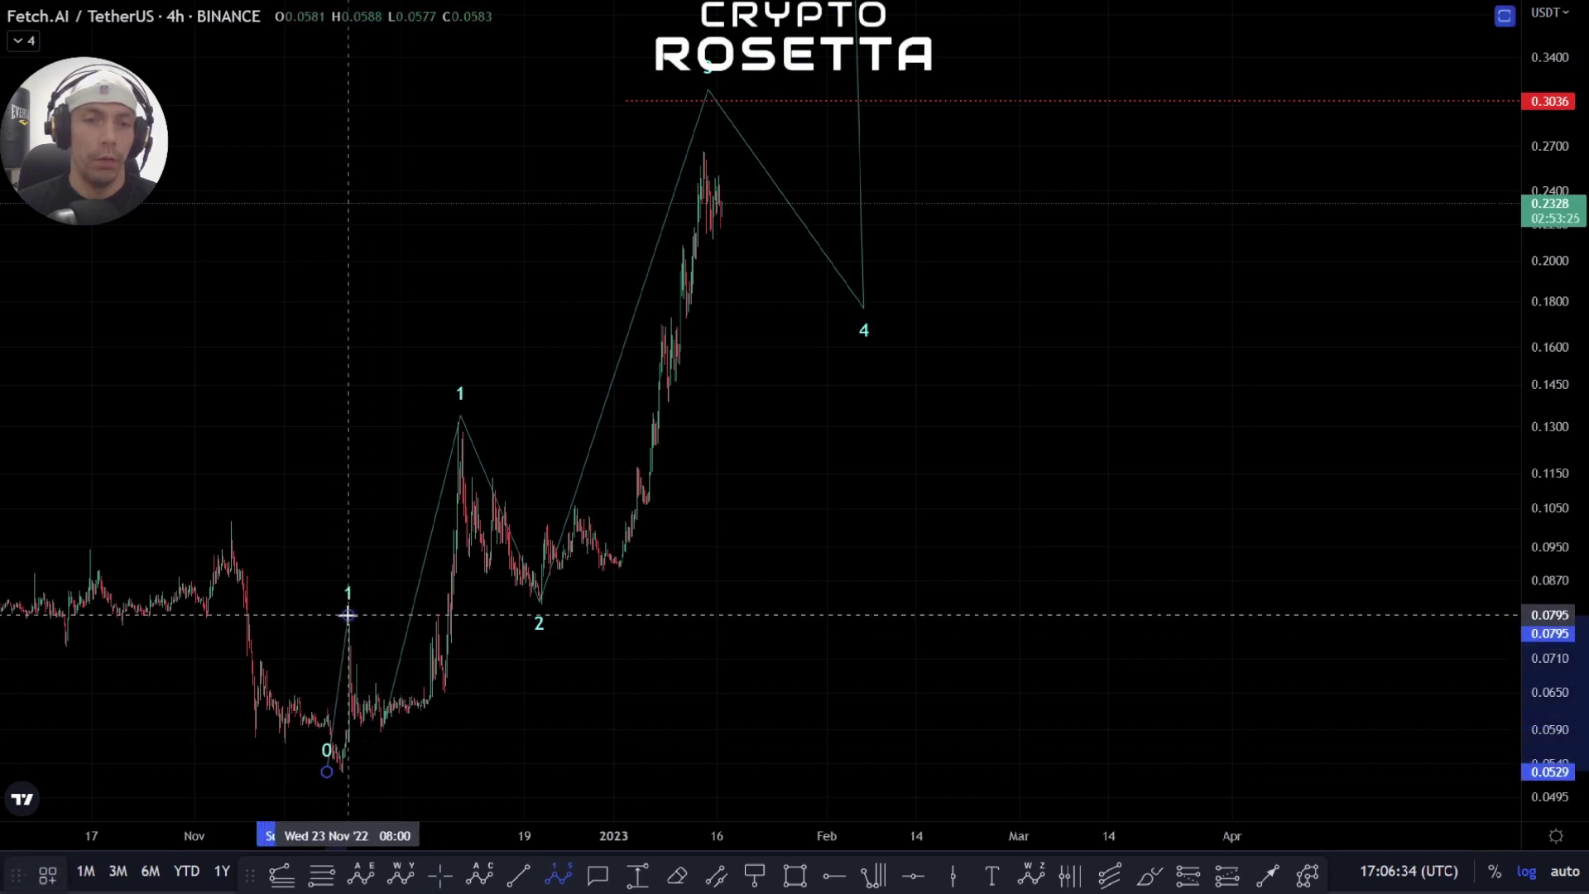
{"action": "left_click", "coordinate": [395, 740]}
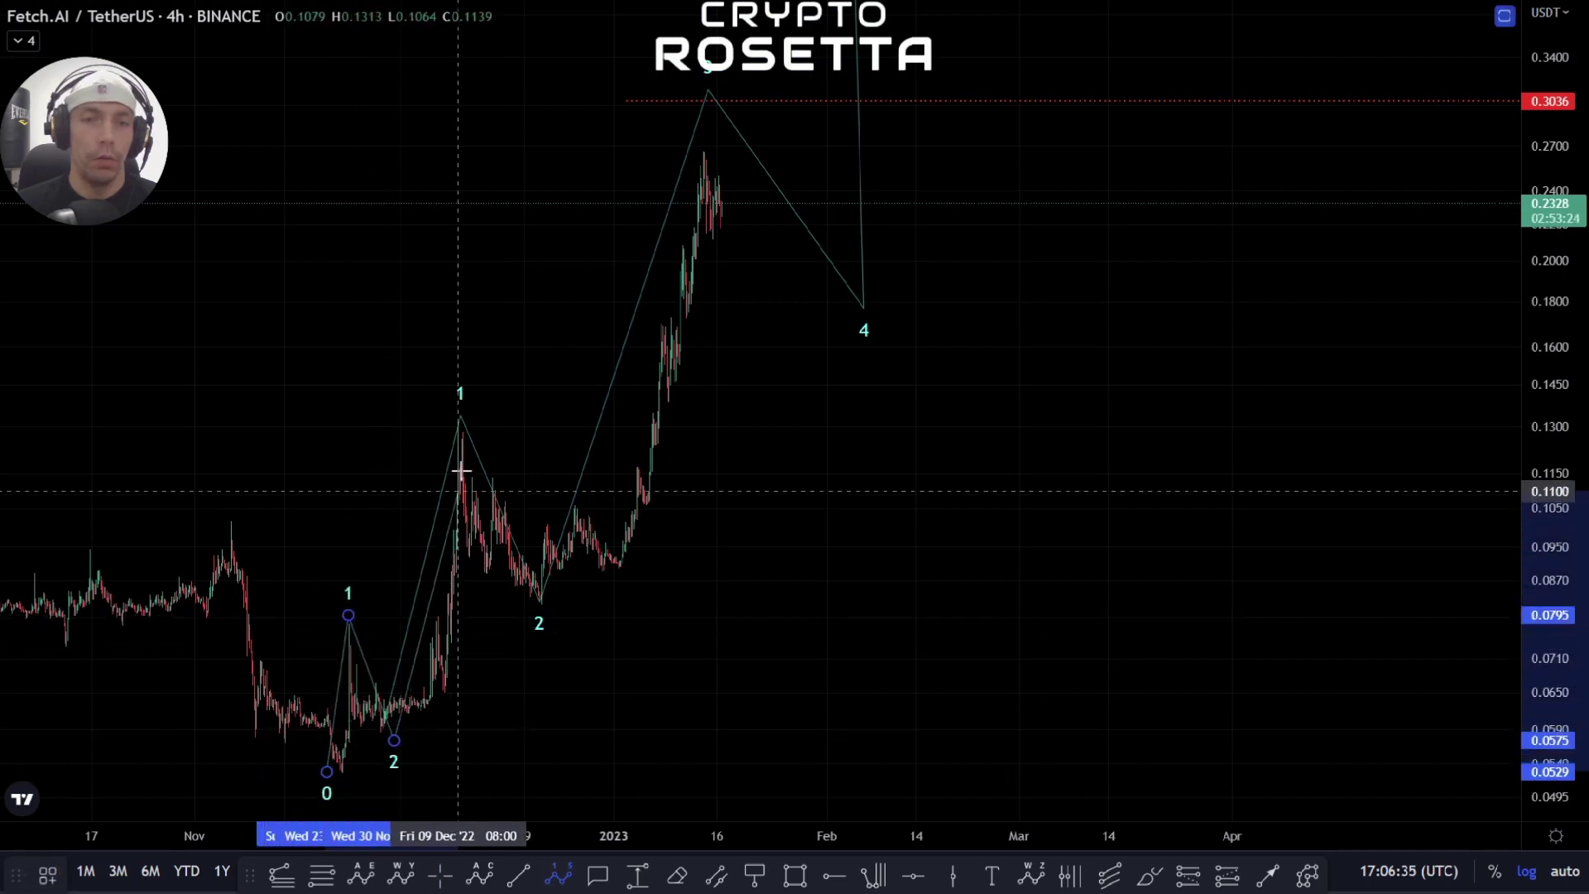
{"action": "left_click", "coordinate": [465, 426]}
{"action": "left_click", "coordinate": [549, 617]}
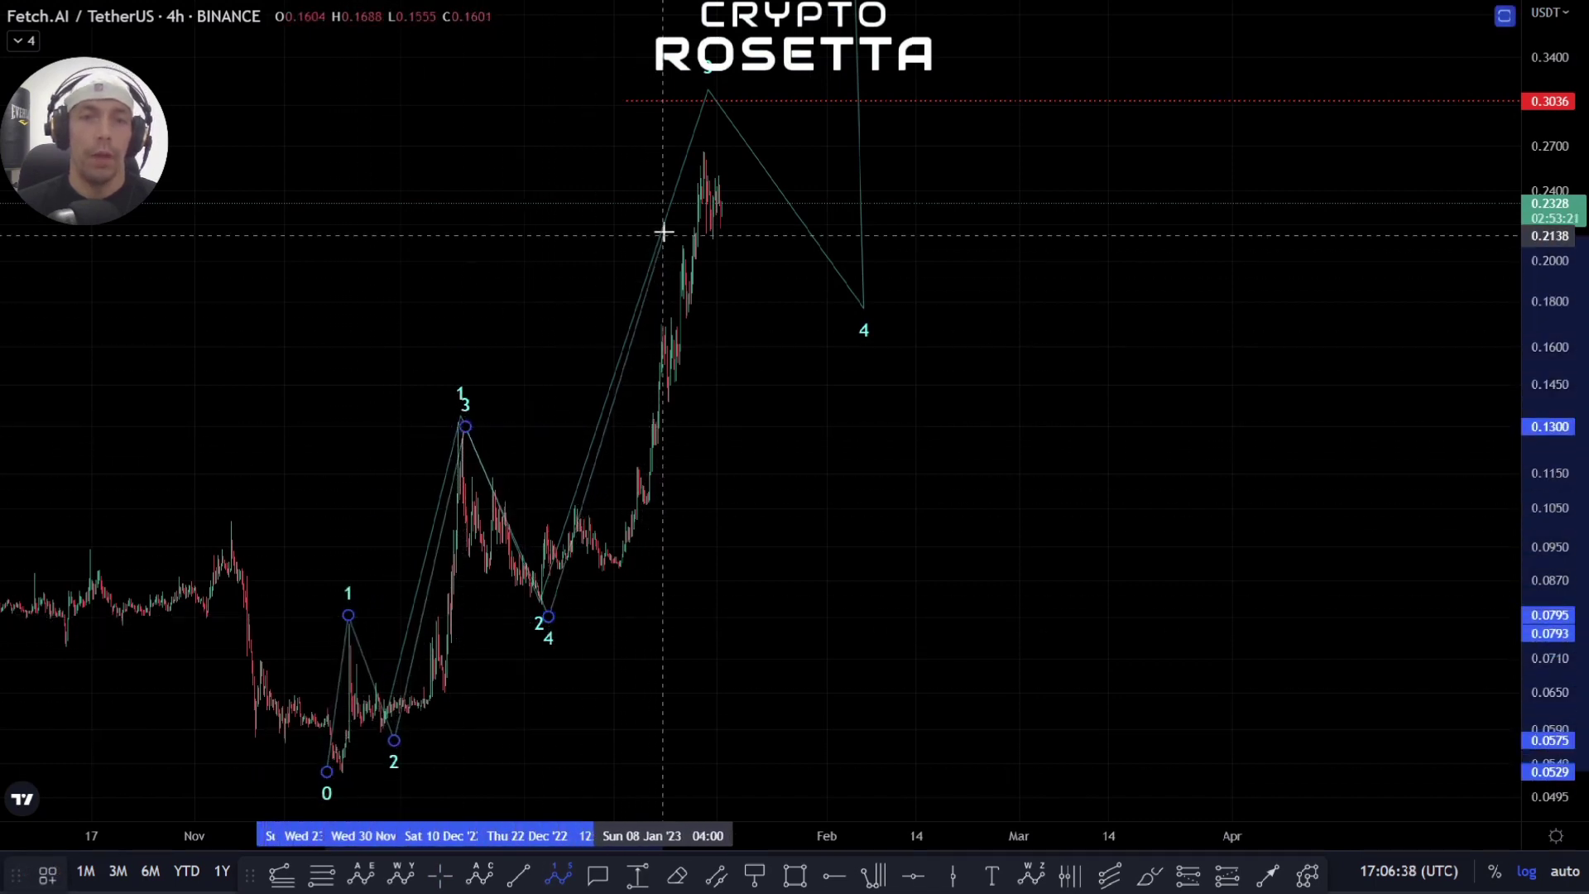
{"action": "left_click", "coordinate": [676, 154]}
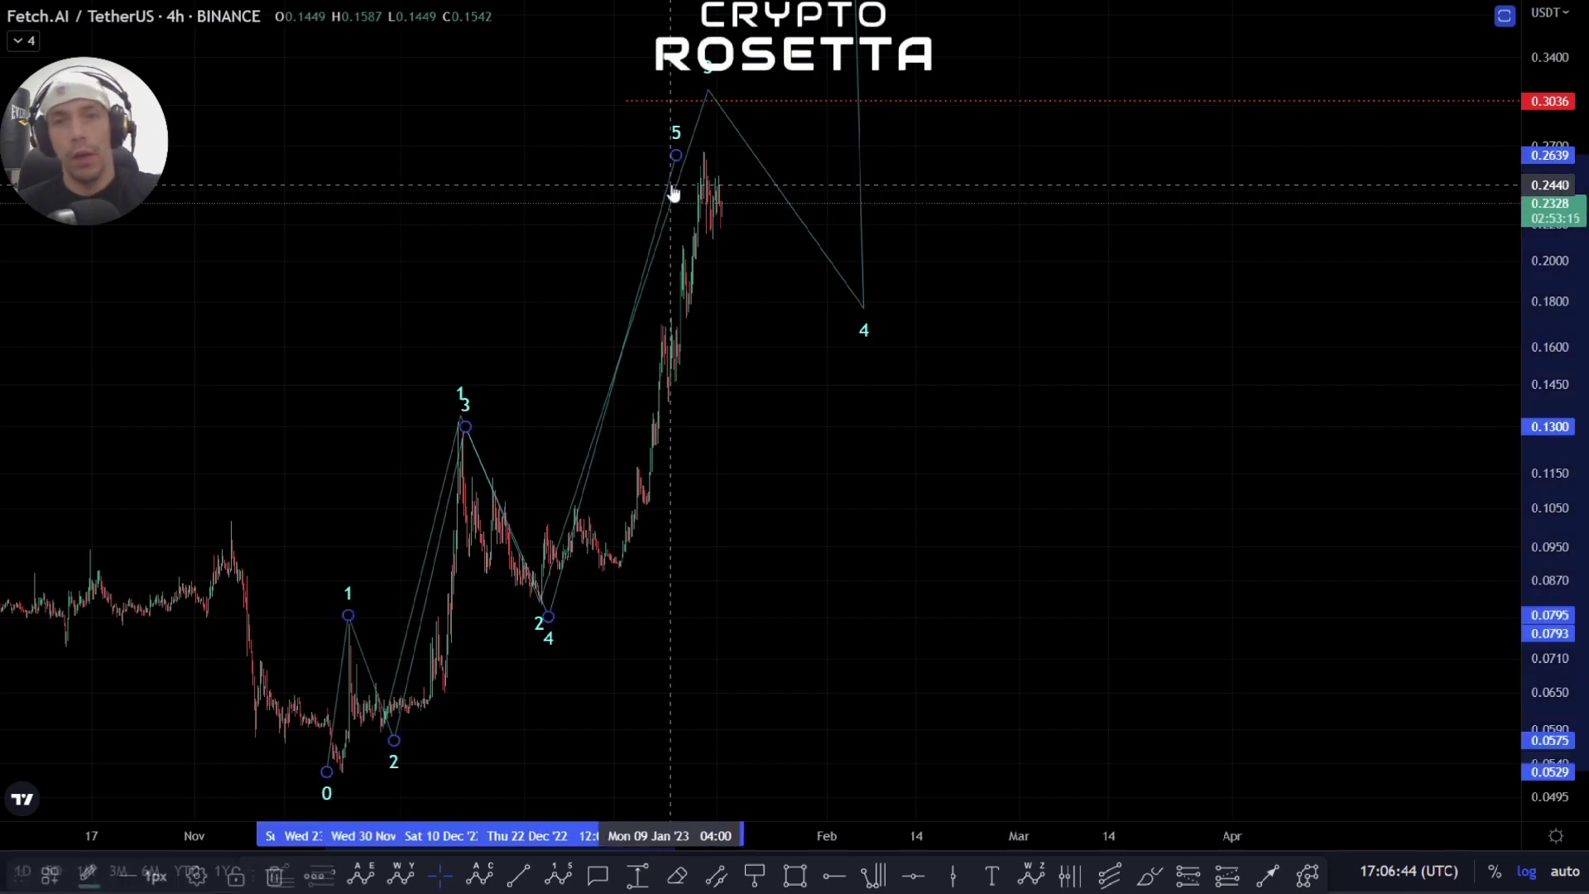
{"action": "key", "text": "Delete"}
Draw a Fib retracement from the 22 November 2022 low at 0.0529 to 0.2668 and place a rectangle across its 0.5 to 0.786 zone
{"action": "mouse_move", "coordinate": [851, 480]}
{"action": "left_mouse_down"}
{"action": "mouse_move", "coordinate": [769, 430]}
{"action": "mouse_move", "coordinate": [766, 468]}
{"action": "mouse_move", "coordinate": [760, 380]}
{"action": "left_mouse_up"}
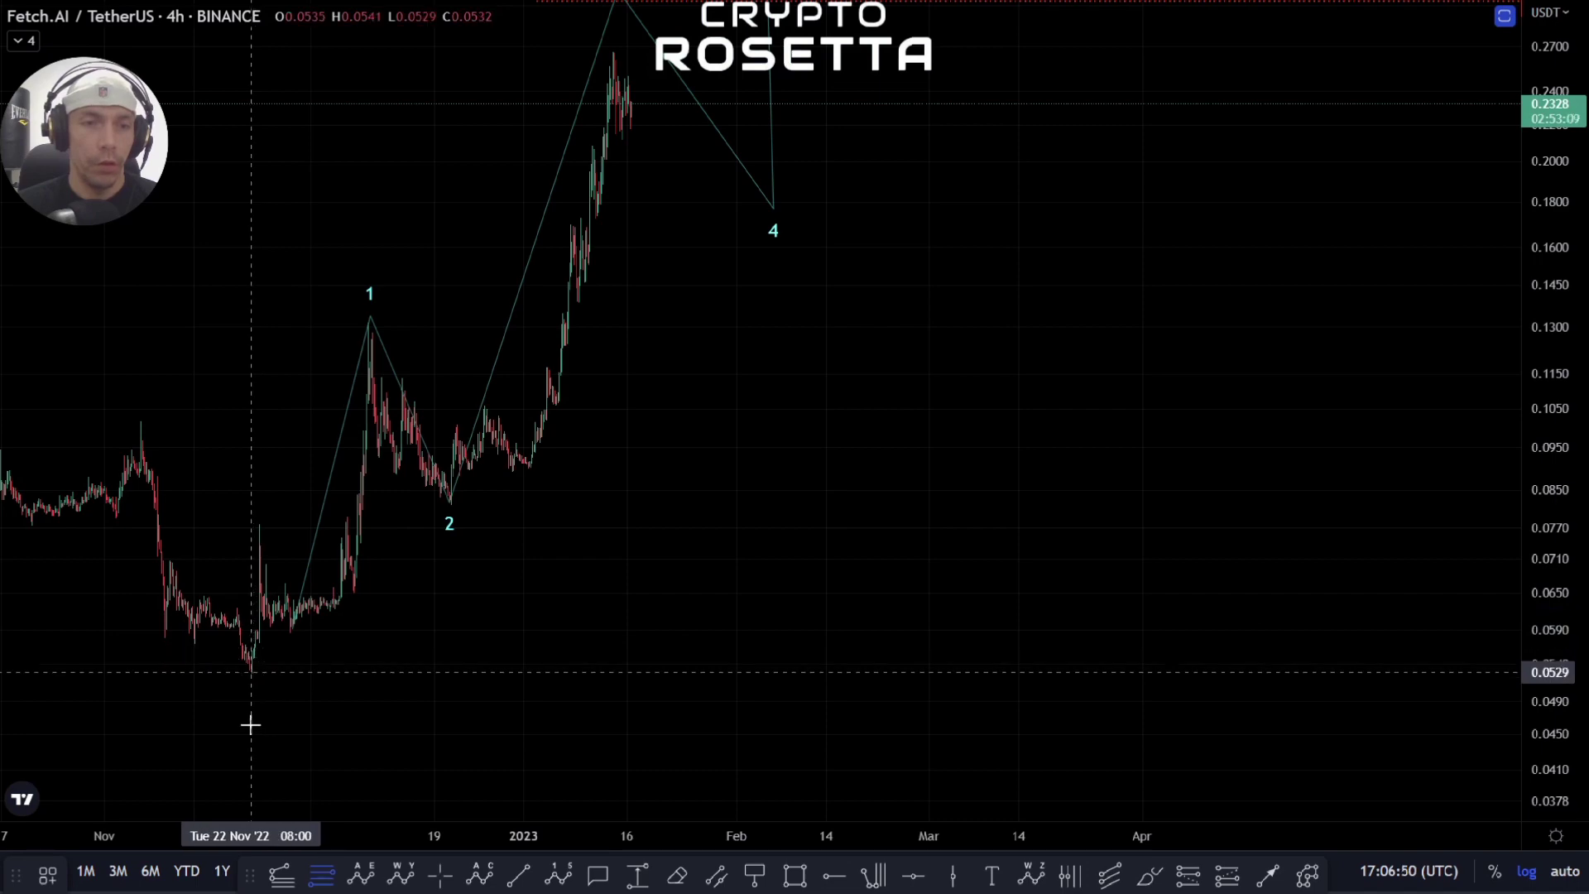
{"action": "left_click", "coordinate": [1192, 50]}
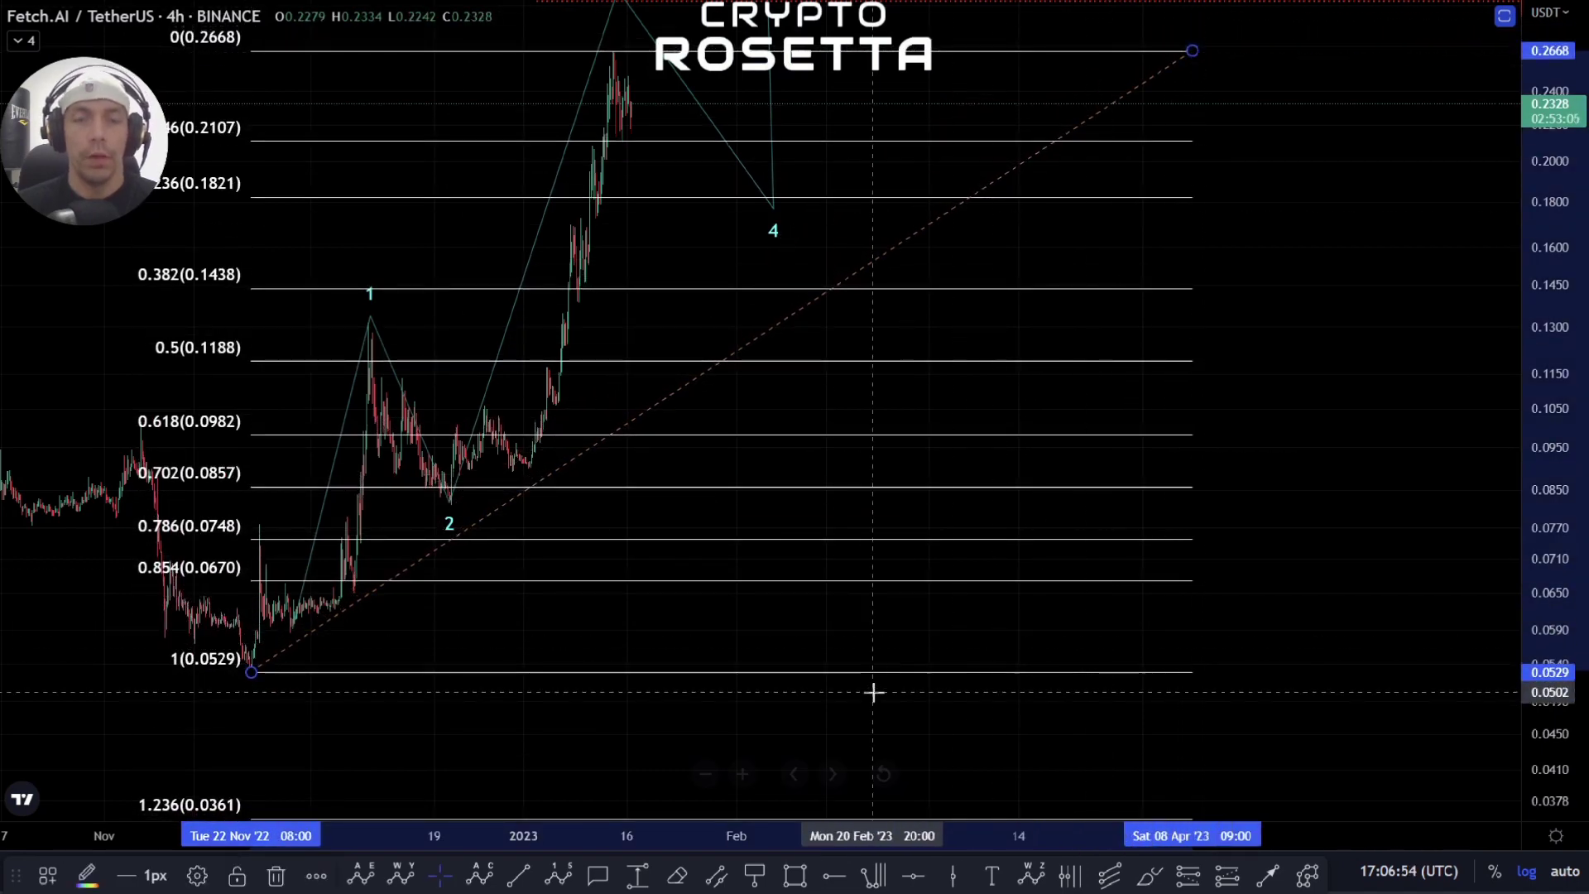
{"action": "left_click", "coordinate": [795, 886]}
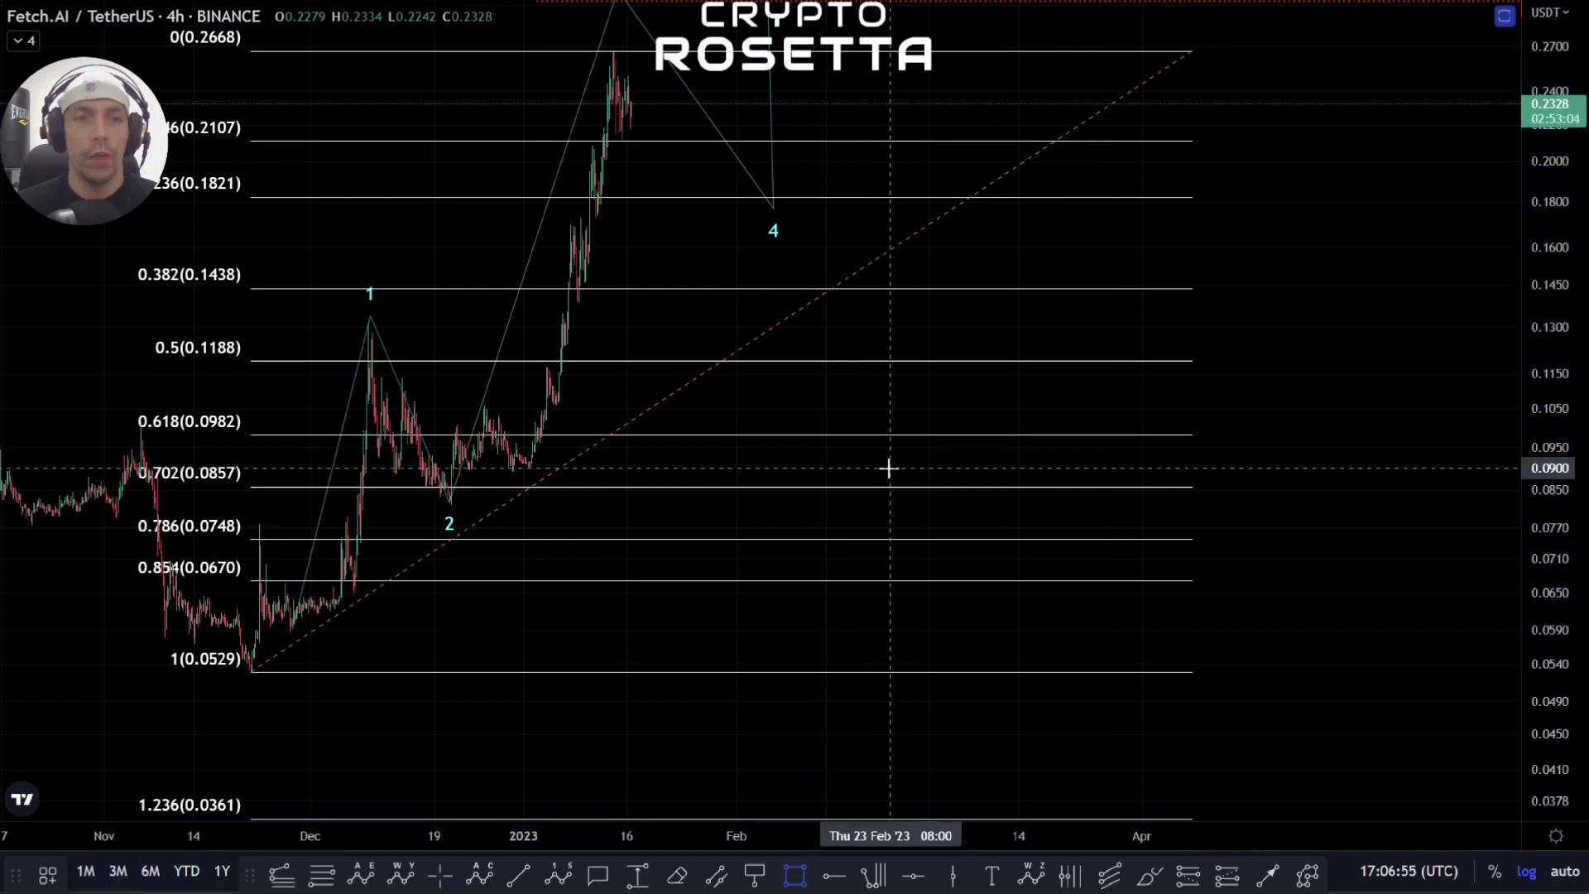
{"action": "left_click", "coordinate": [666, 359]}
{"action": "left_click", "coordinate": [1128, 542]}
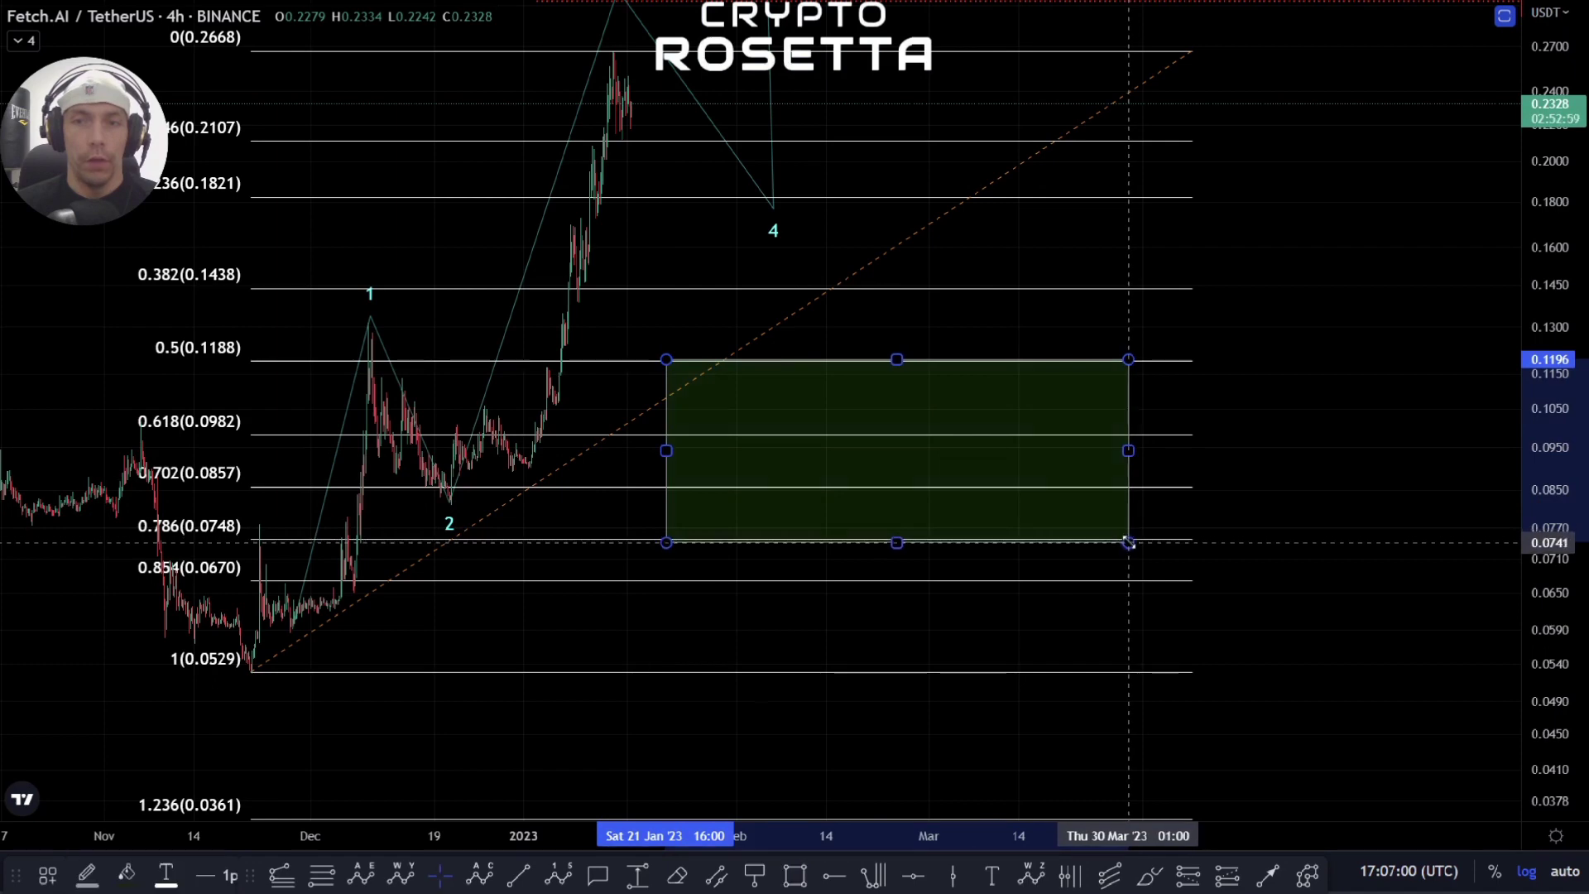
Align the rectangle's lower edge with the 0.786 level at about 0.0745 and its upper edge with the 0.5 level at about 0.1189
{"action": "left_click_drag", "start_coordinate": [1277, 480], "coordinate": [1247, 539]}
{"action": "left_click", "coordinate": [869, 601]}
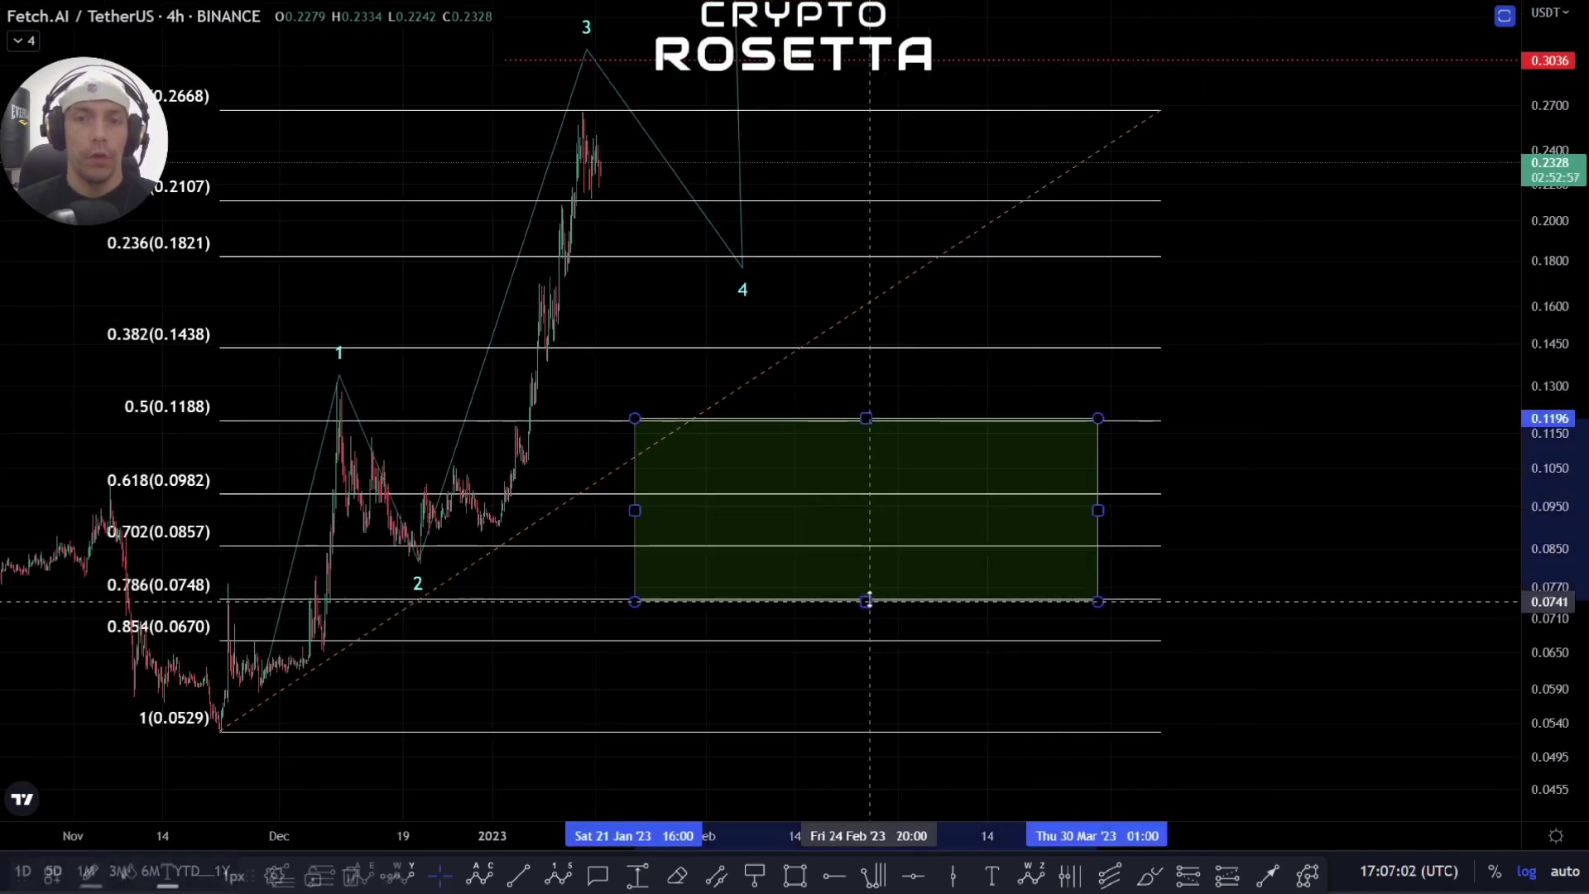
{"action": "left_click_drag", "start_coordinate": [867, 601], "coordinate": [877, 594]}
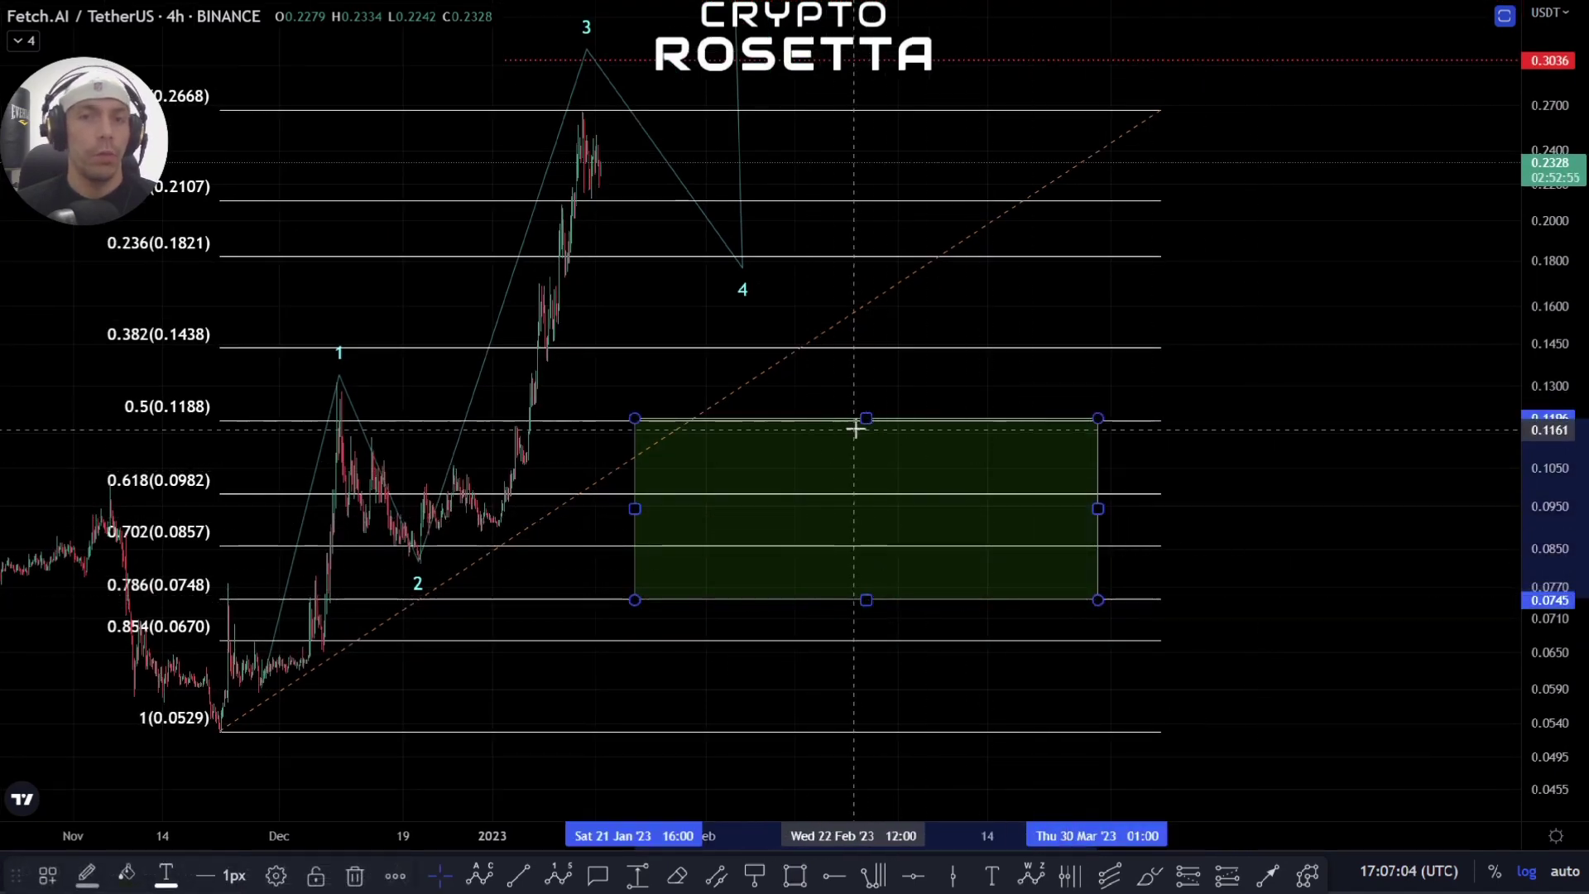
{"action": "left_click_drag", "start_coordinate": [866, 418], "coordinate": [869, 421]}
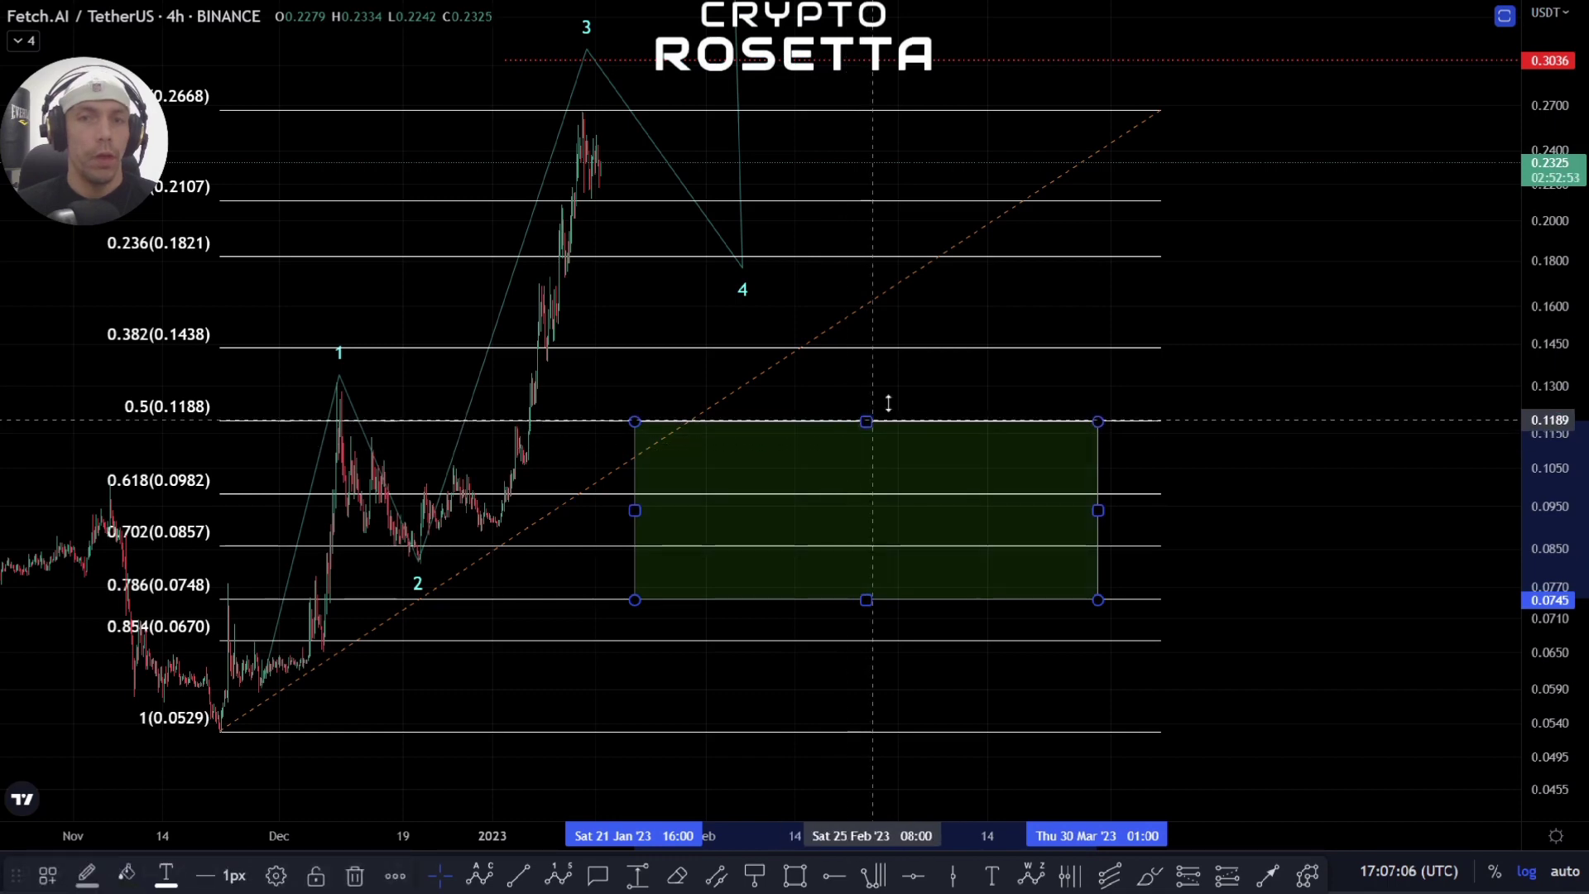
Delete the Fib retracement from the chart, keeping the green target rectangle
{"action": "scroll", "coordinate": [888, 403], "scroll_direction": "down", "scroll_amount": 5}
{"action": "left_click_drag", "start_coordinate": [1369, 422], "coordinate": [963, 444]}
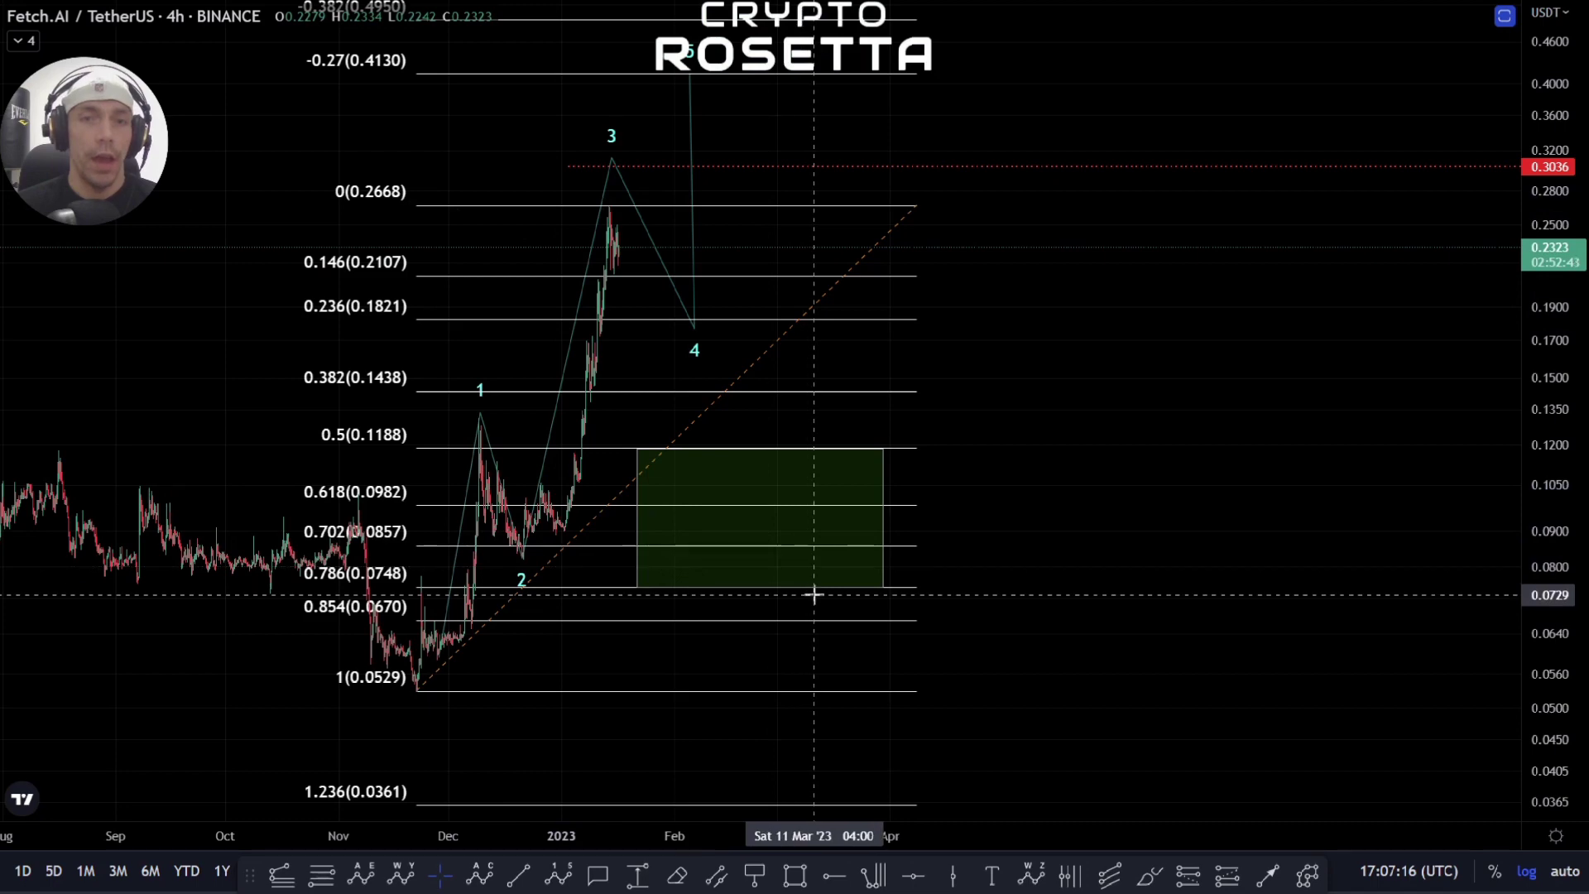
{"action": "scroll", "coordinate": [776, 575], "scroll_direction": "down", "scroll_amount": 2}
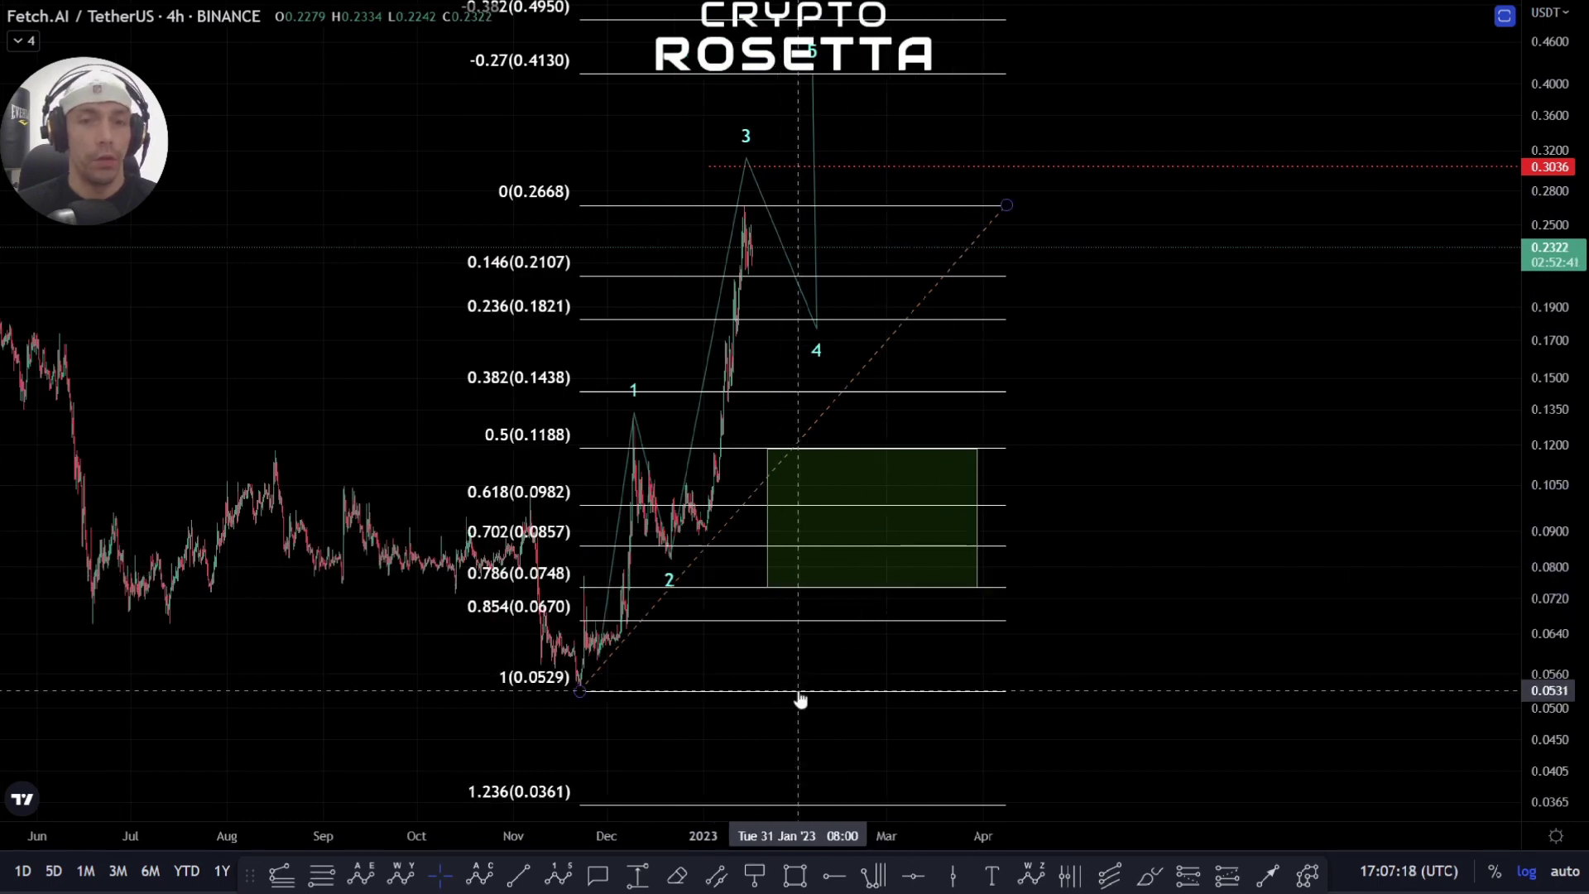
{"action": "left_click_drag", "start_coordinate": [1096, 569], "coordinate": [1074, 464]}
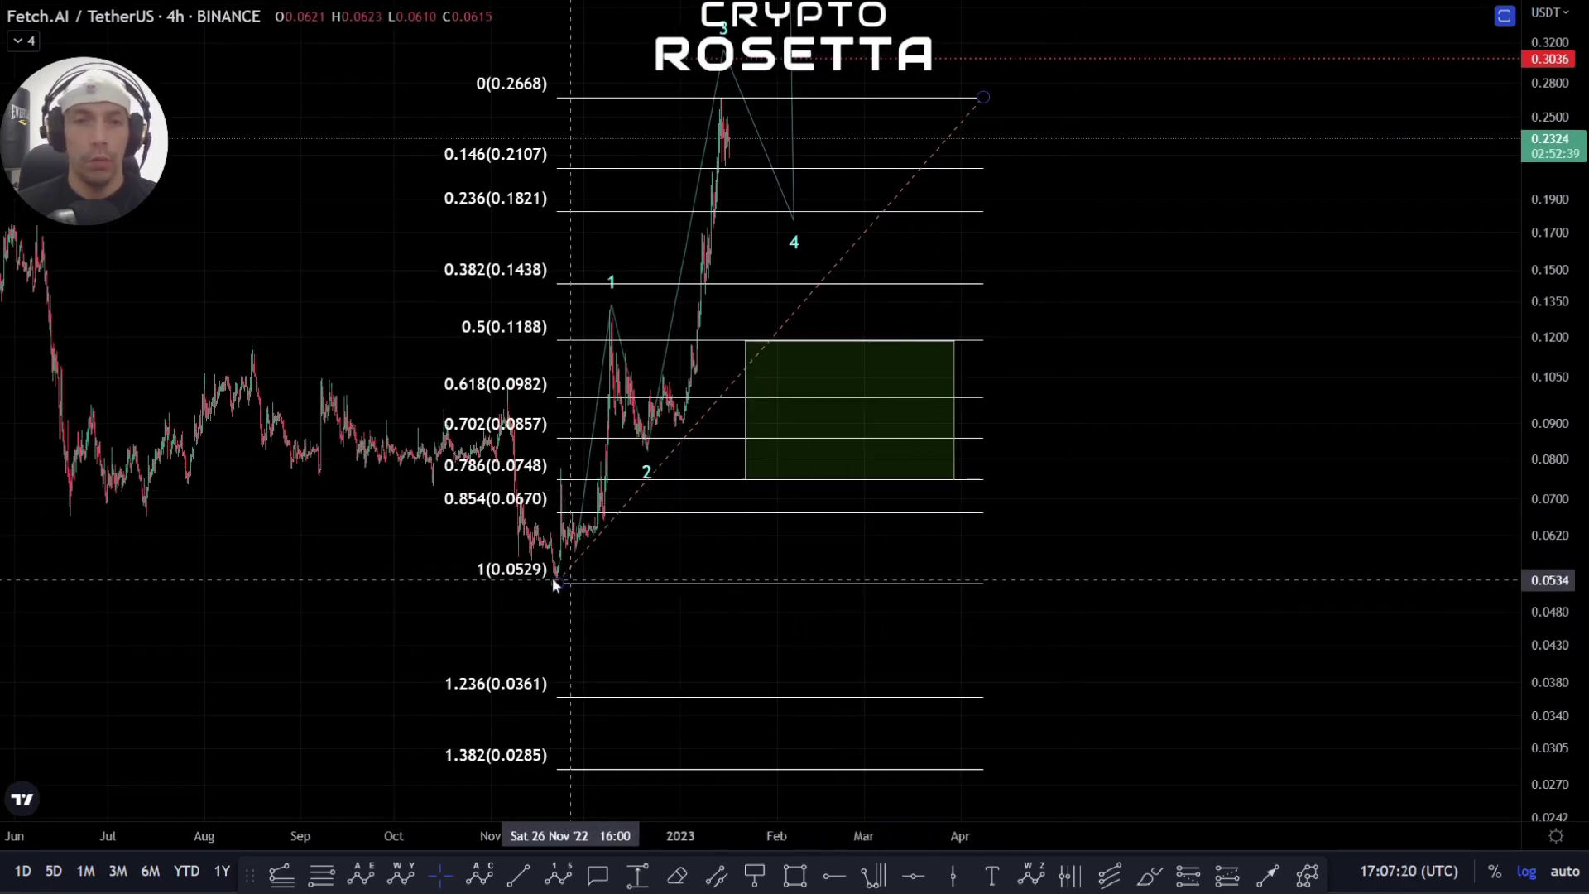
{"action": "left_click_drag", "start_coordinate": [1019, 520], "coordinate": [1006, 549]}
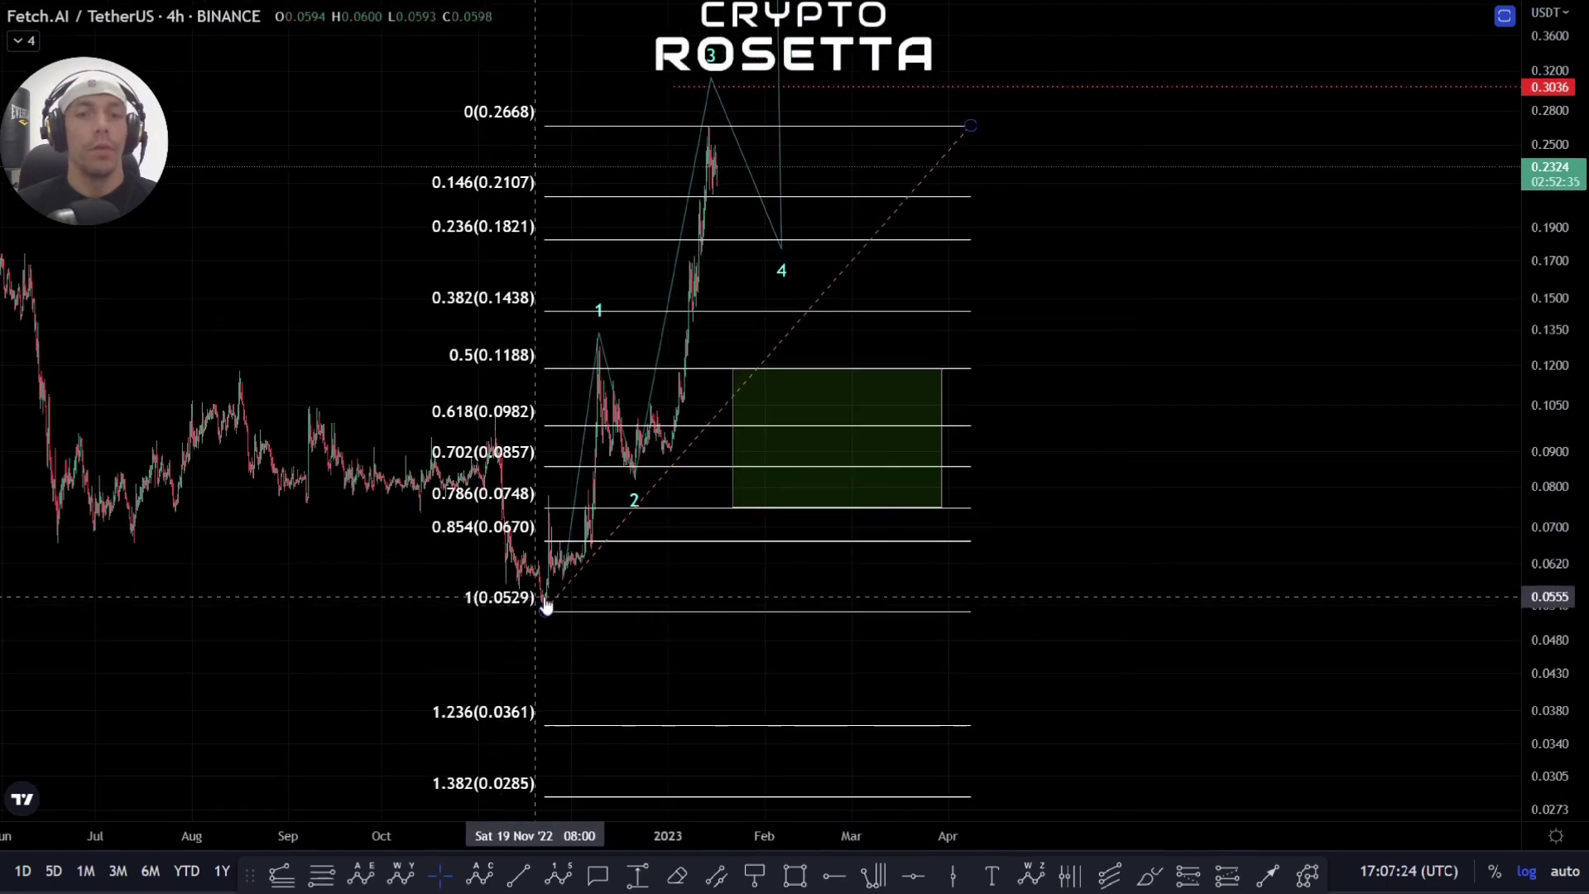
{"action": "left_click", "coordinate": [671, 548]}
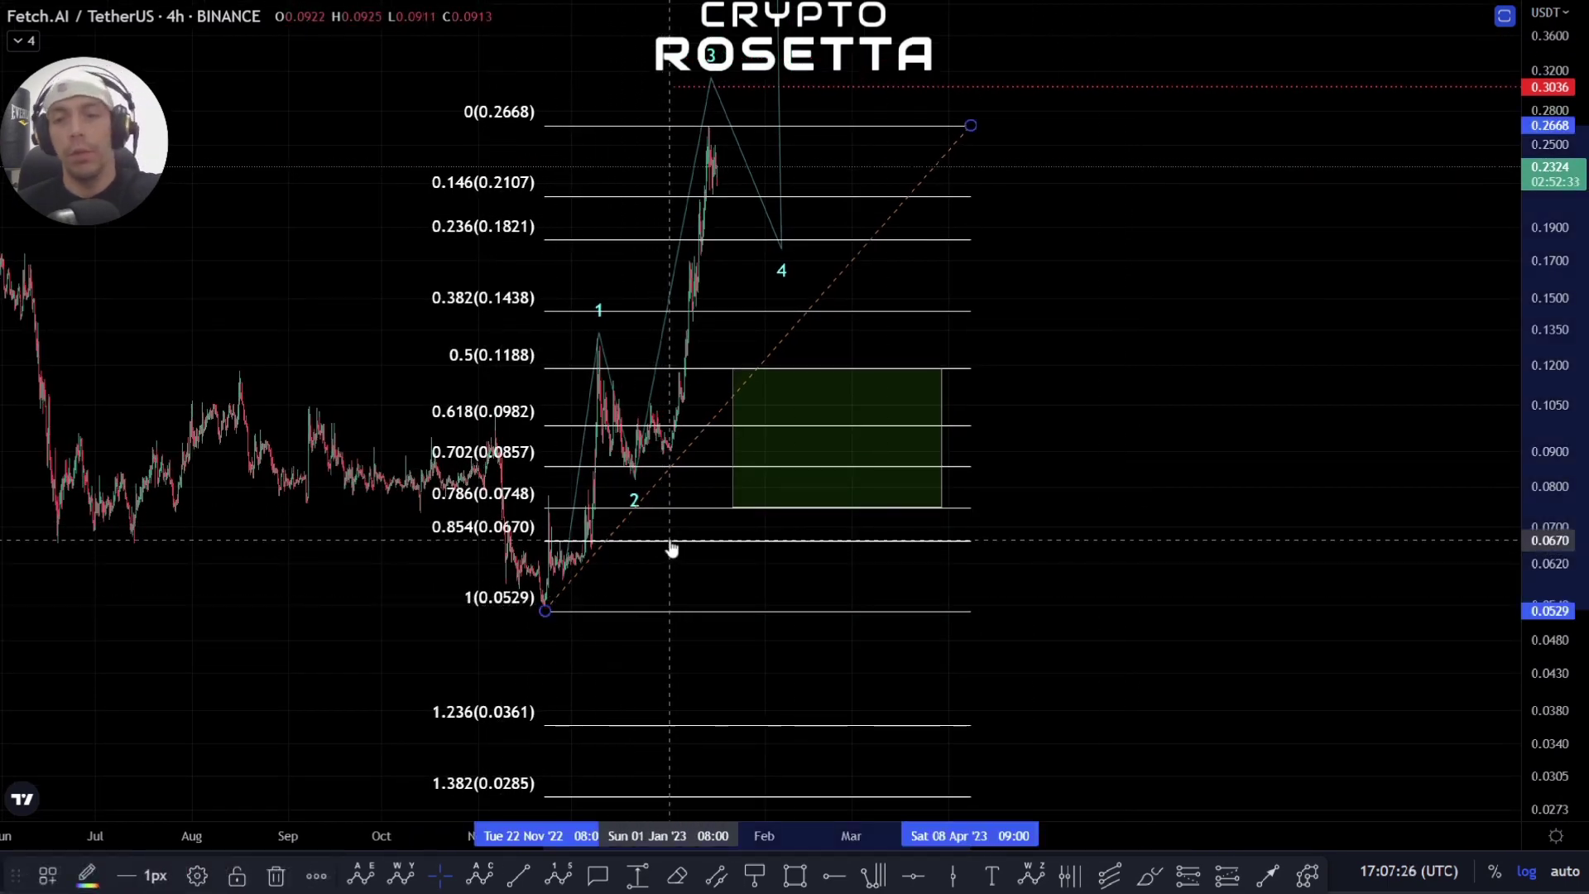
{"action": "key", "text": "Delete"}
Draw a smaller five-wave impulse inside wave 3 from about 0.0880 near the wave 2 low through 0.1071, 0.0867, 0.2662 and 0.2040 to 0.3084
{"action": "left_click_drag", "start_coordinate": [898, 223], "coordinate": [857, 330]}
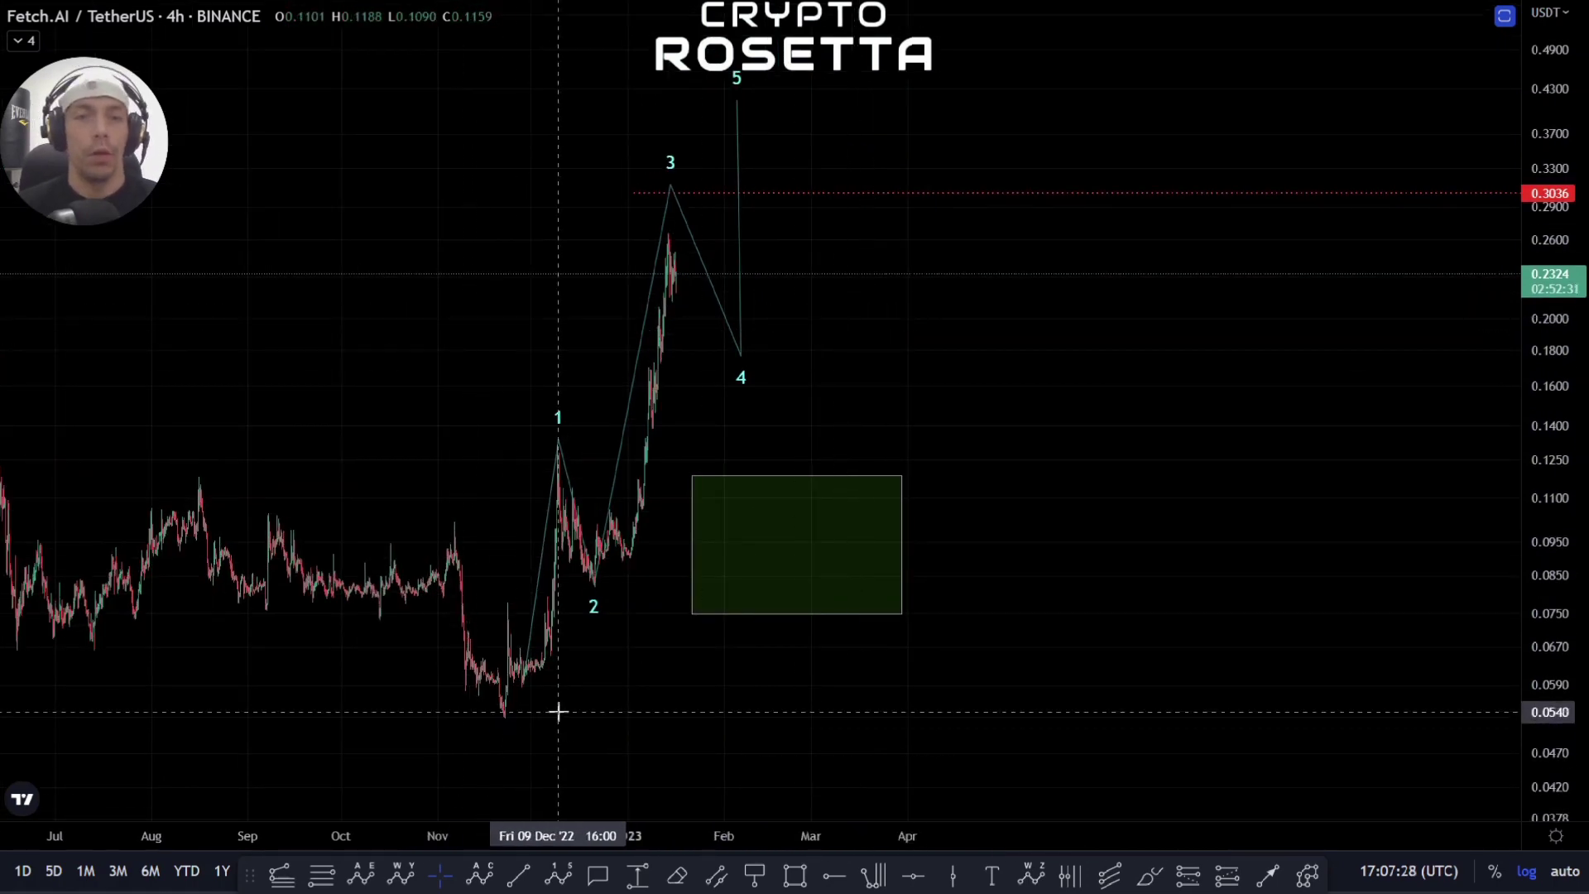
{"action": "scroll", "coordinate": [557, 712], "scroll_direction": "up", "scroll_amount": 5}
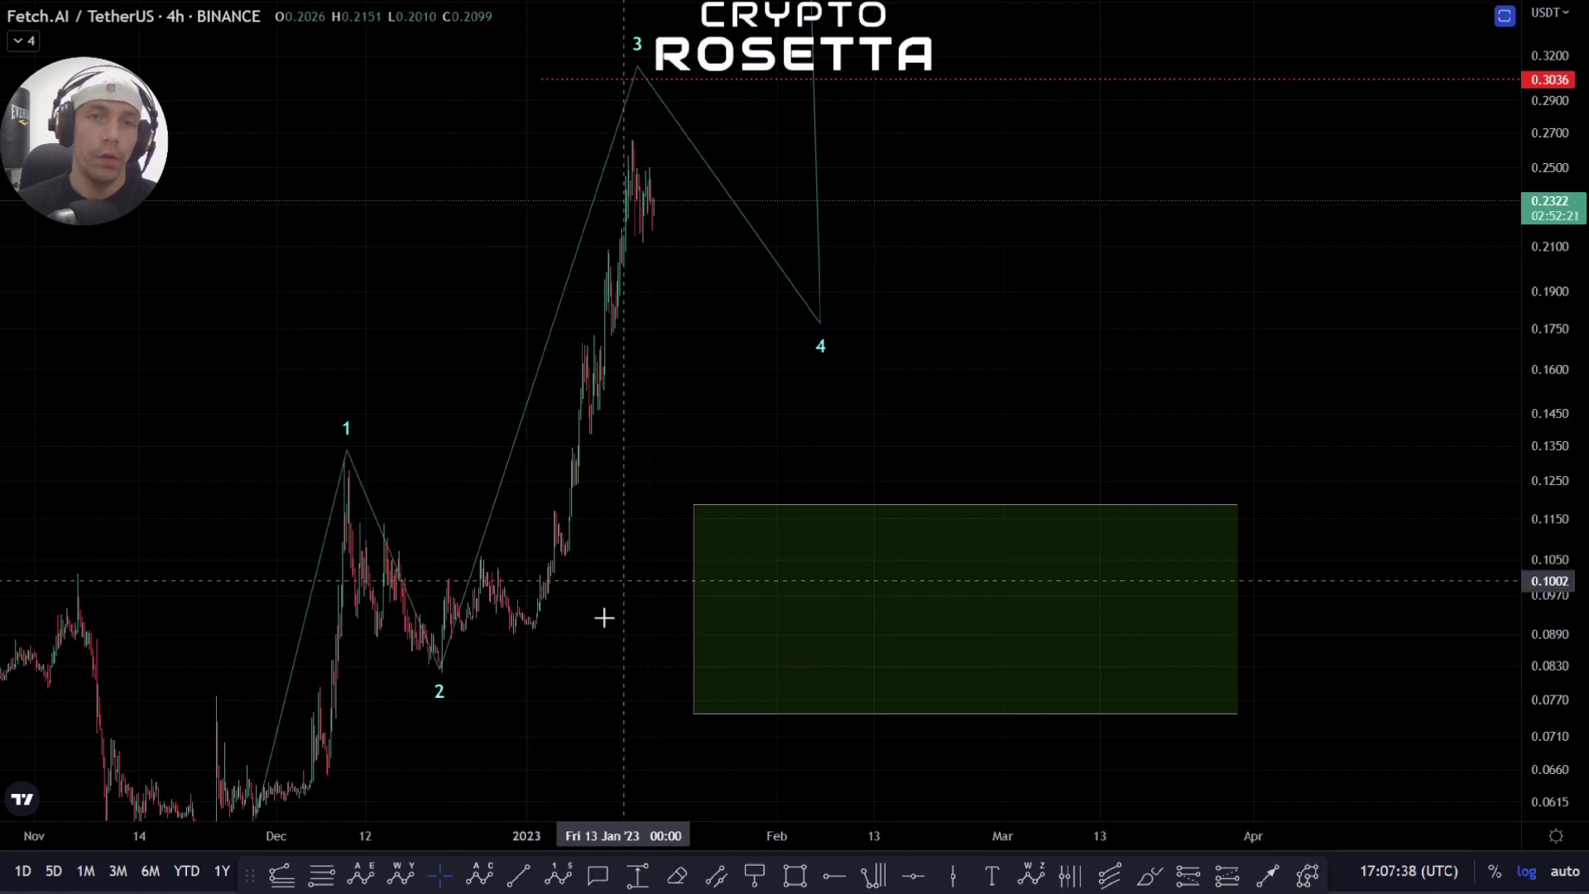
{"action": "left_click_drag", "start_coordinate": [938, 241], "coordinate": [929, 273]}
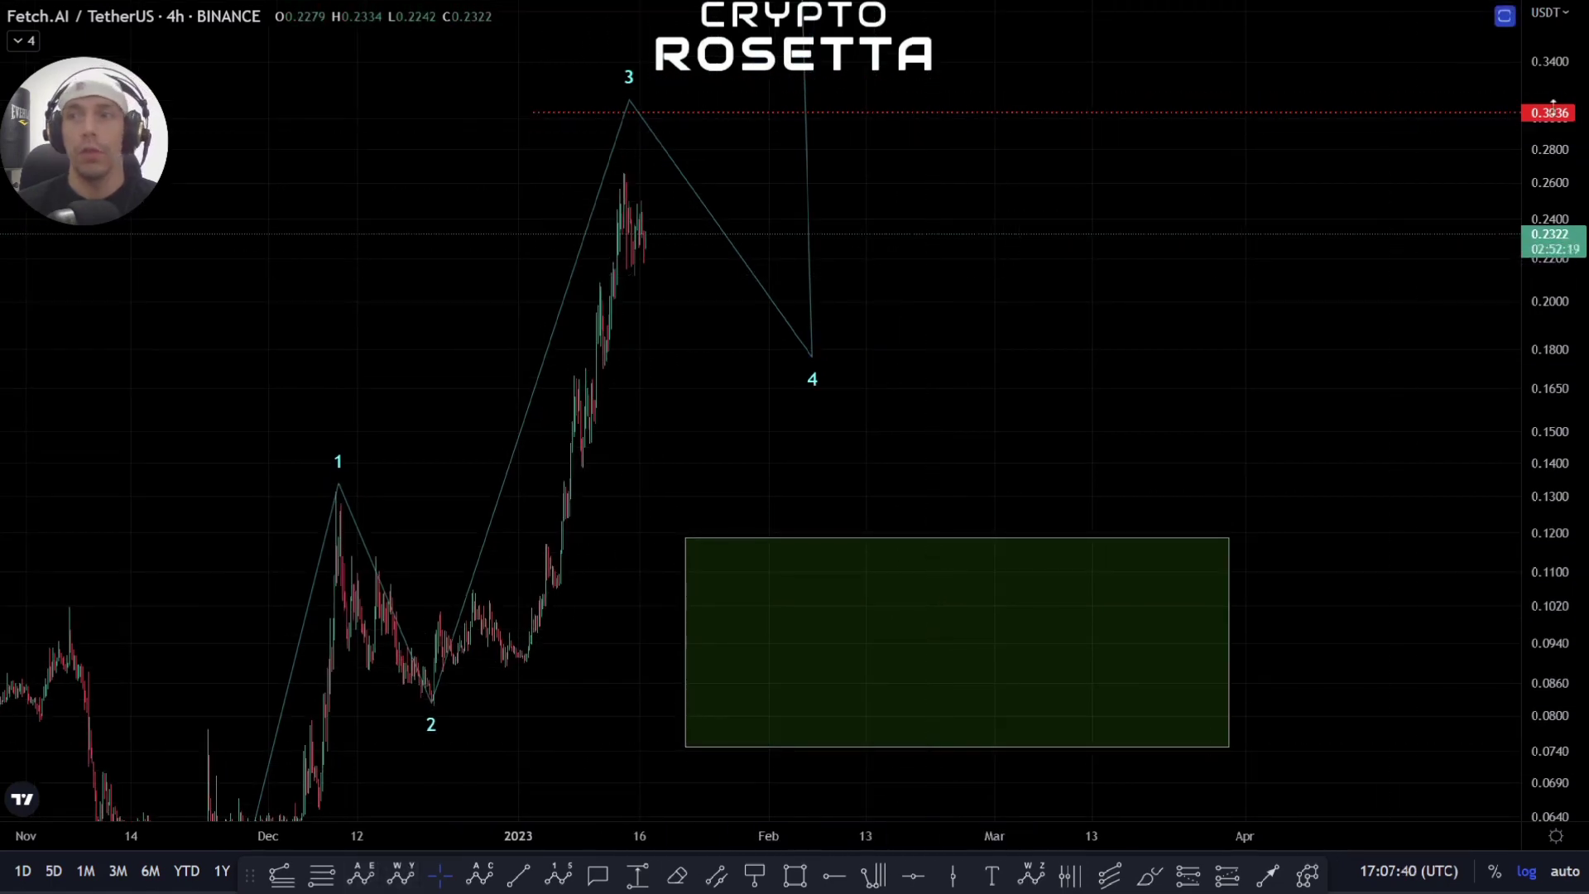
{"action": "left_click_drag", "start_coordinate": [863, 441], "coordinate": [925, 384]}
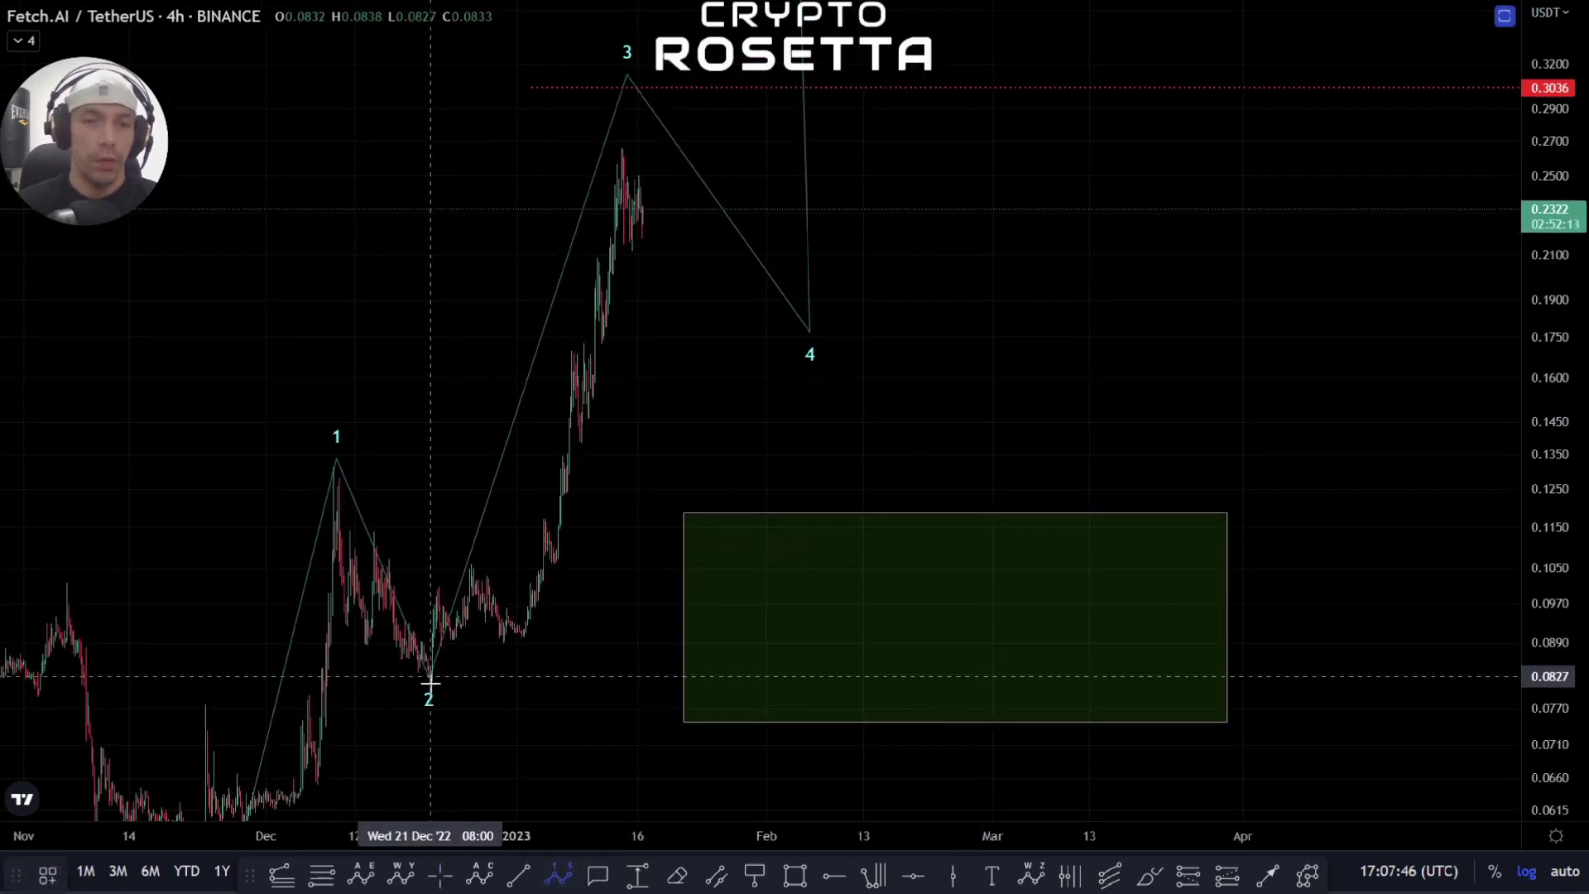
{"action": "left_click", "coordinate": [433, 648]}
{"action": "left_click", "coordinate": [504, 655]}
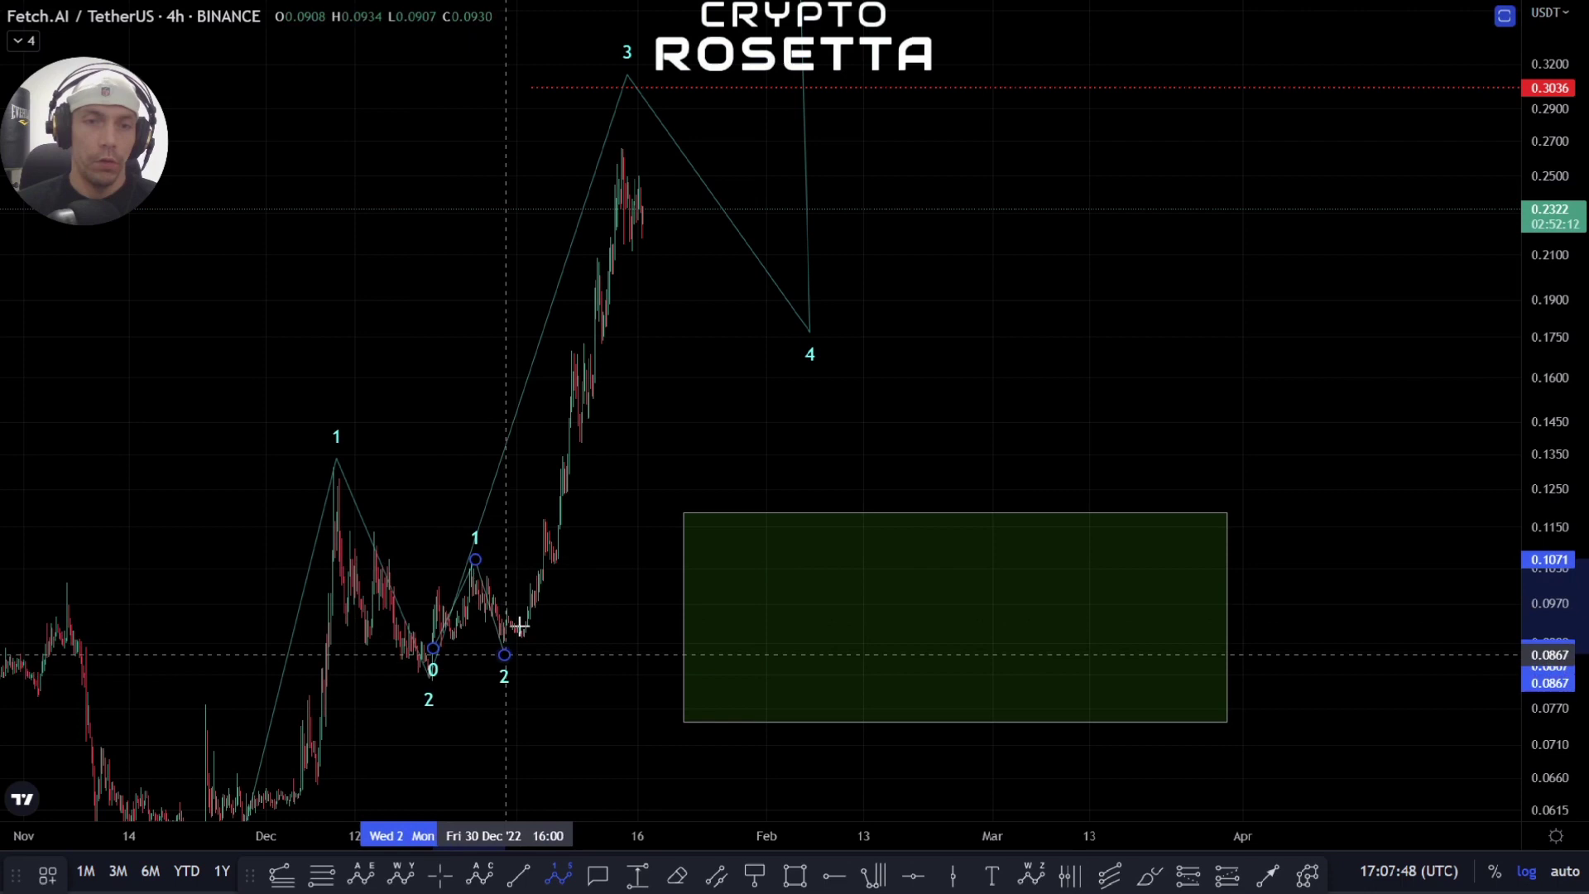
{"action": "left_click", "coordinate": [624, 147]}
{"action": "left_click", "coordinate": [695, 267]}
{"action": "left_click", "coordinate": [745, 77]}
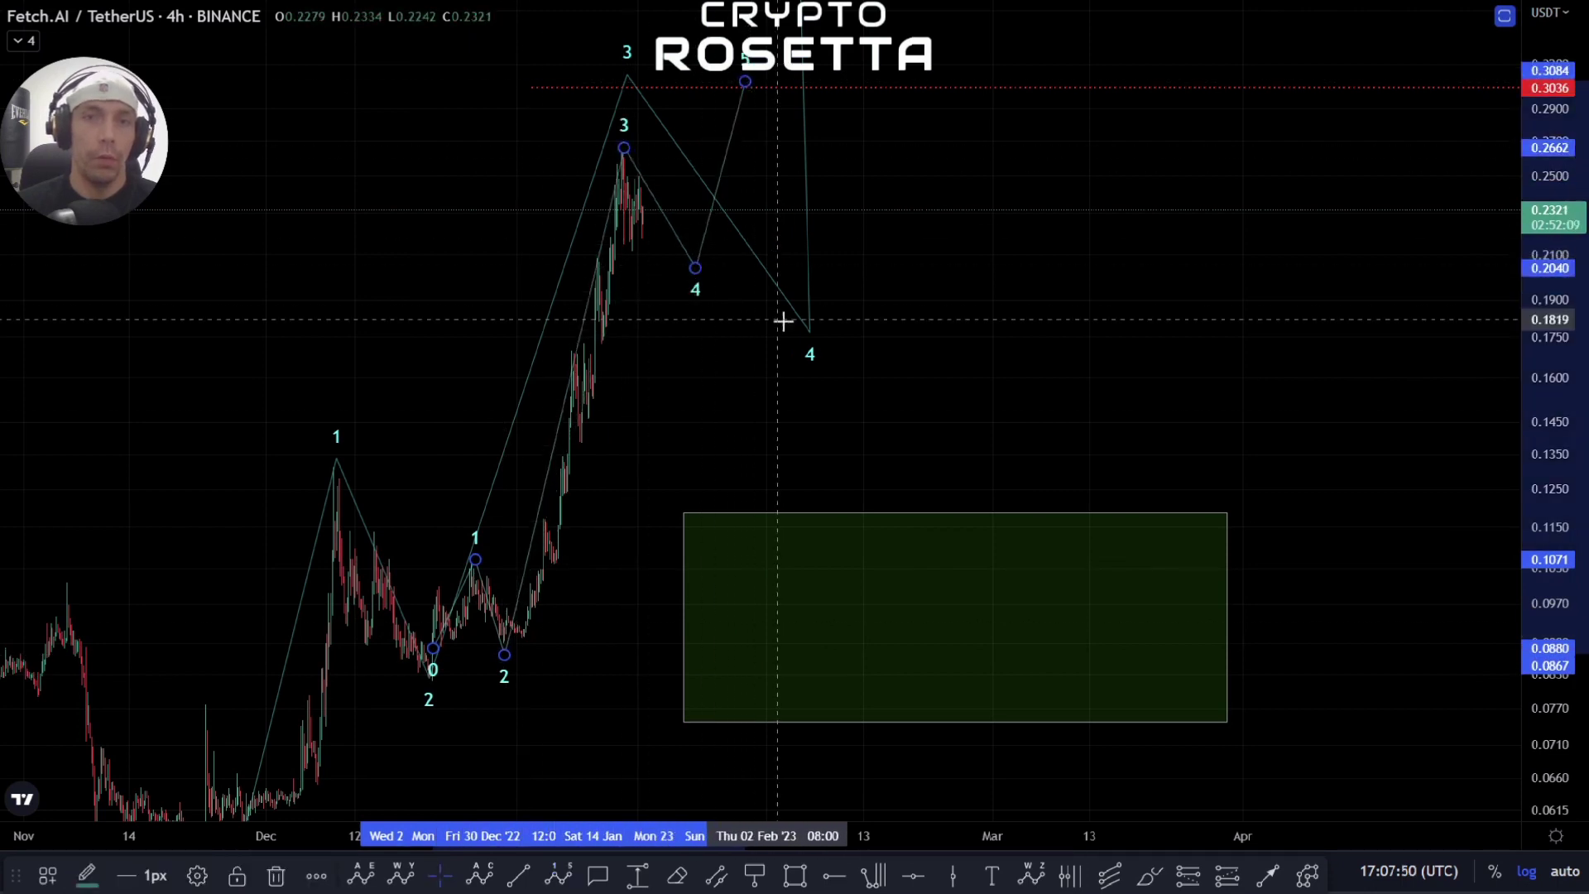
Draw a Fib retracement from the inner wave 2 low at about 0.0892 to the January high at about 0.2669
{"action": "scroll", "coordinate": [623, 451], "scroll_direction": "up", "scroll_amount": 3}
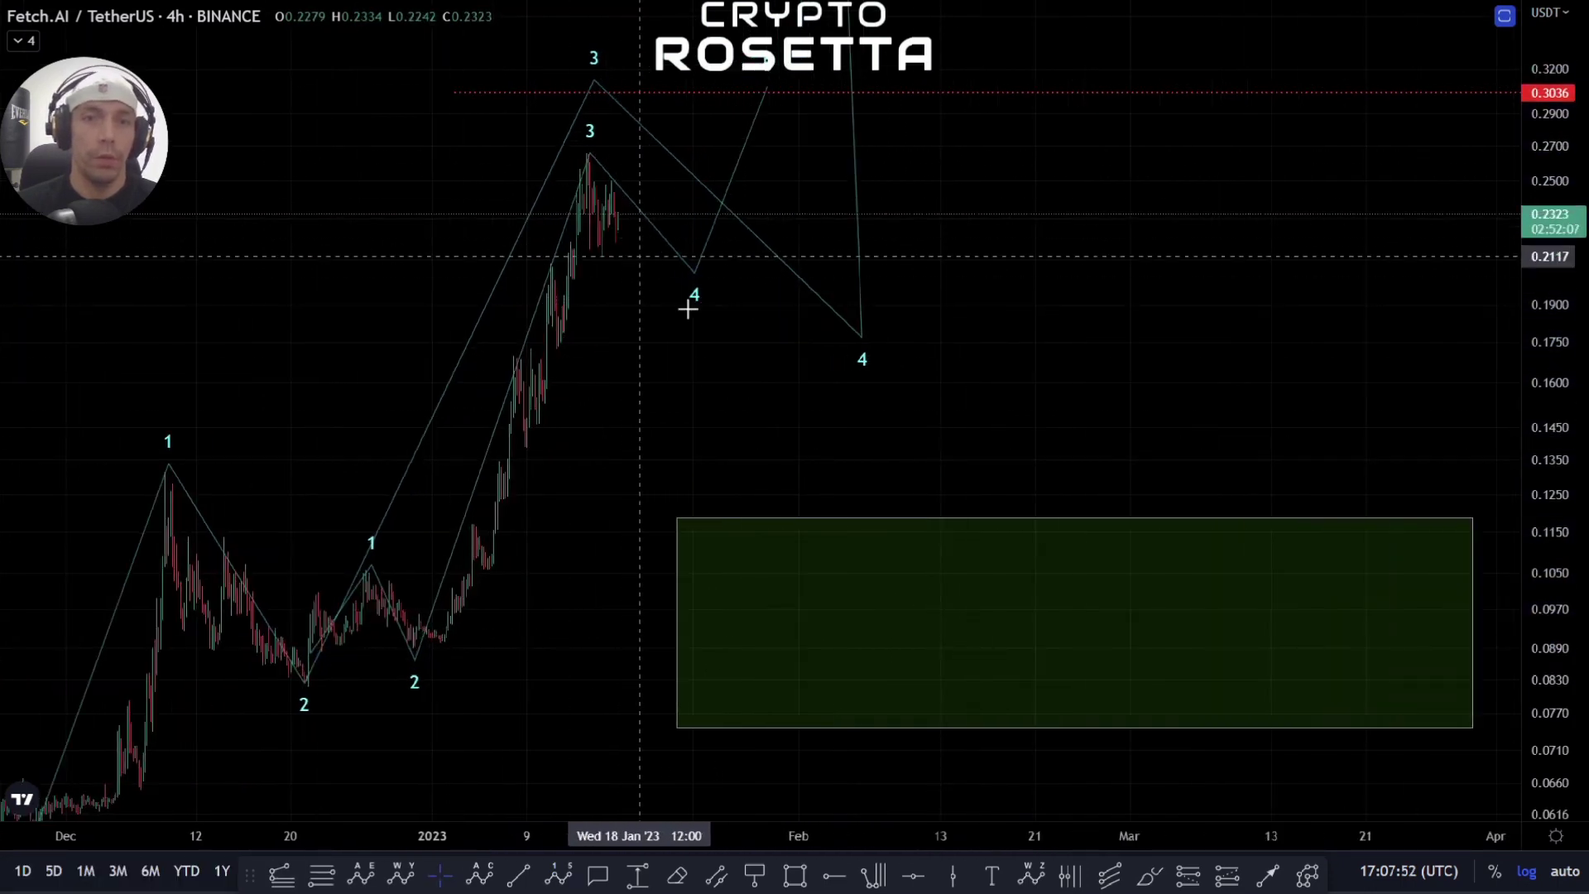
{"action": "left_click", "coordinate": [322, 877]}
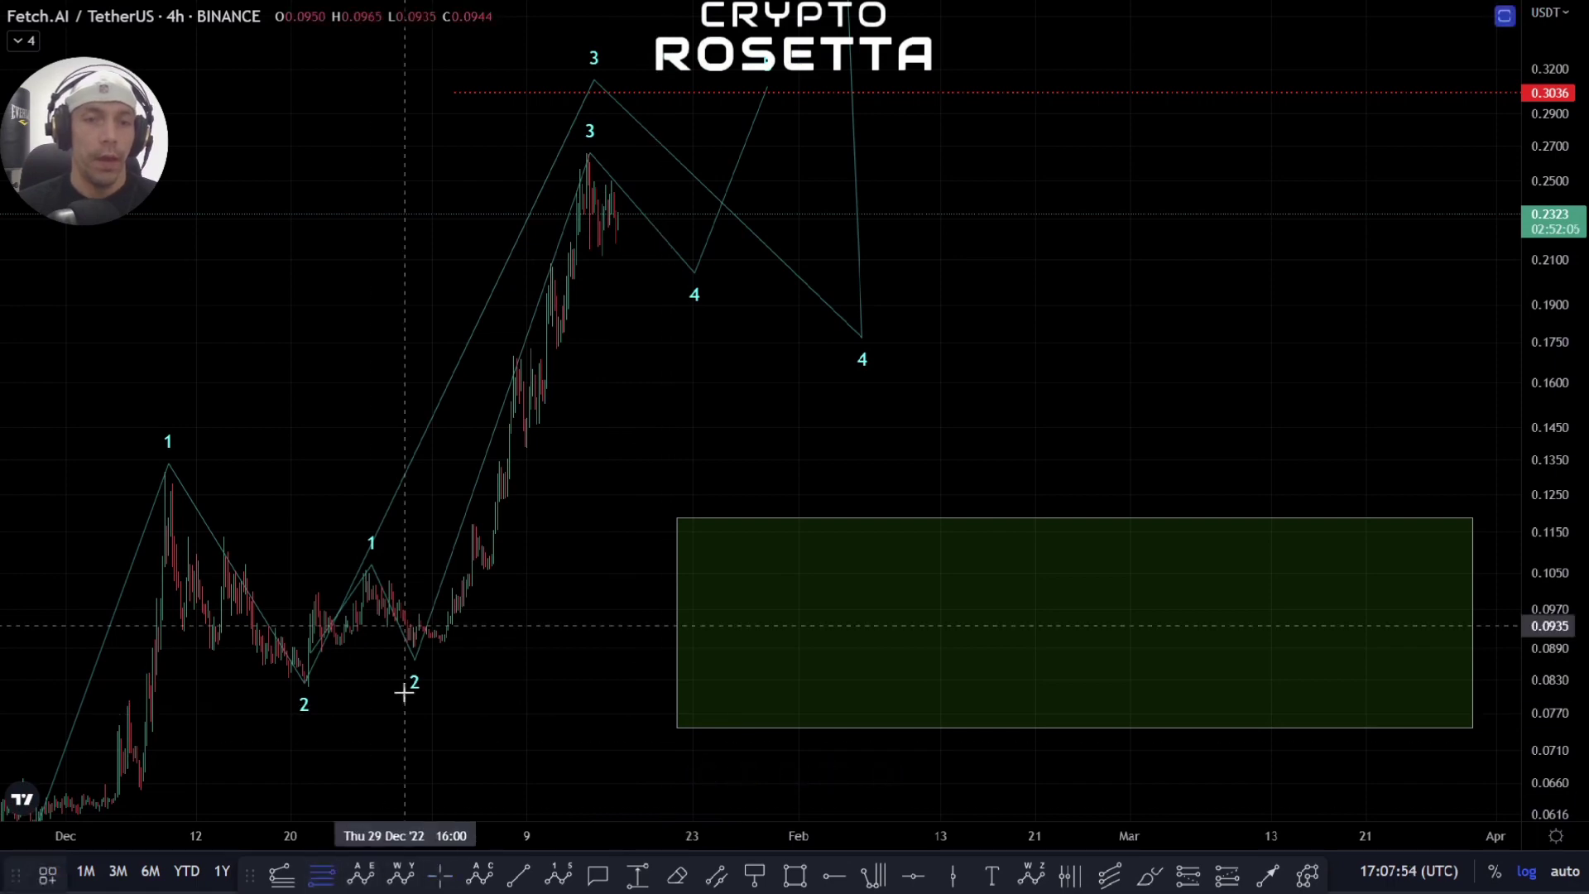
{"action": "left_click", "coordinate": [414, 696]}
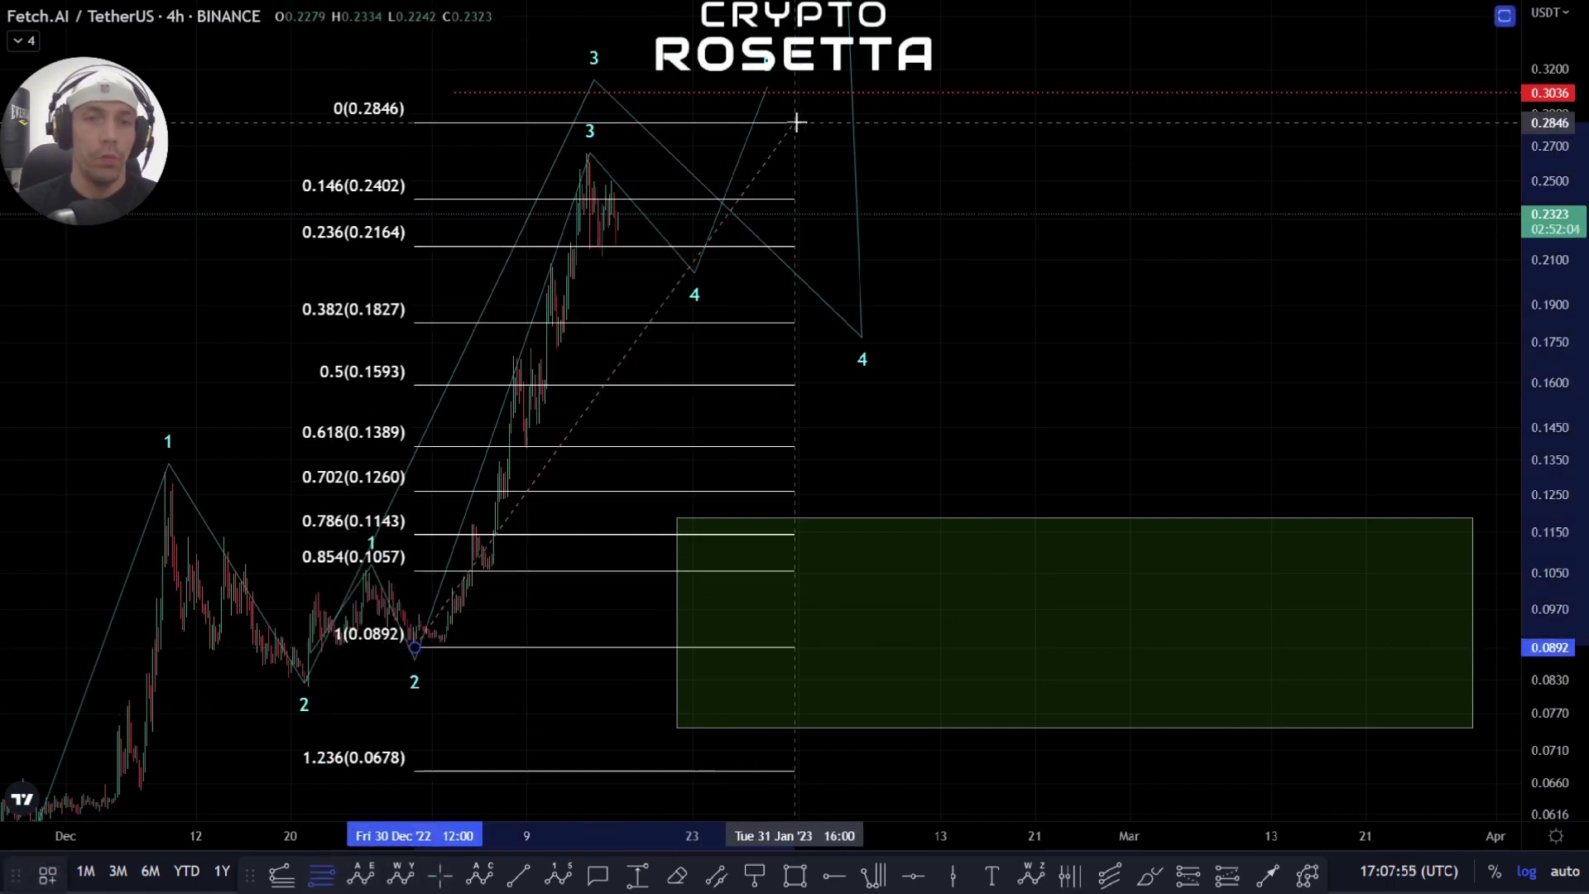
{"action": "left_click", "coordinate": [903, 152]}
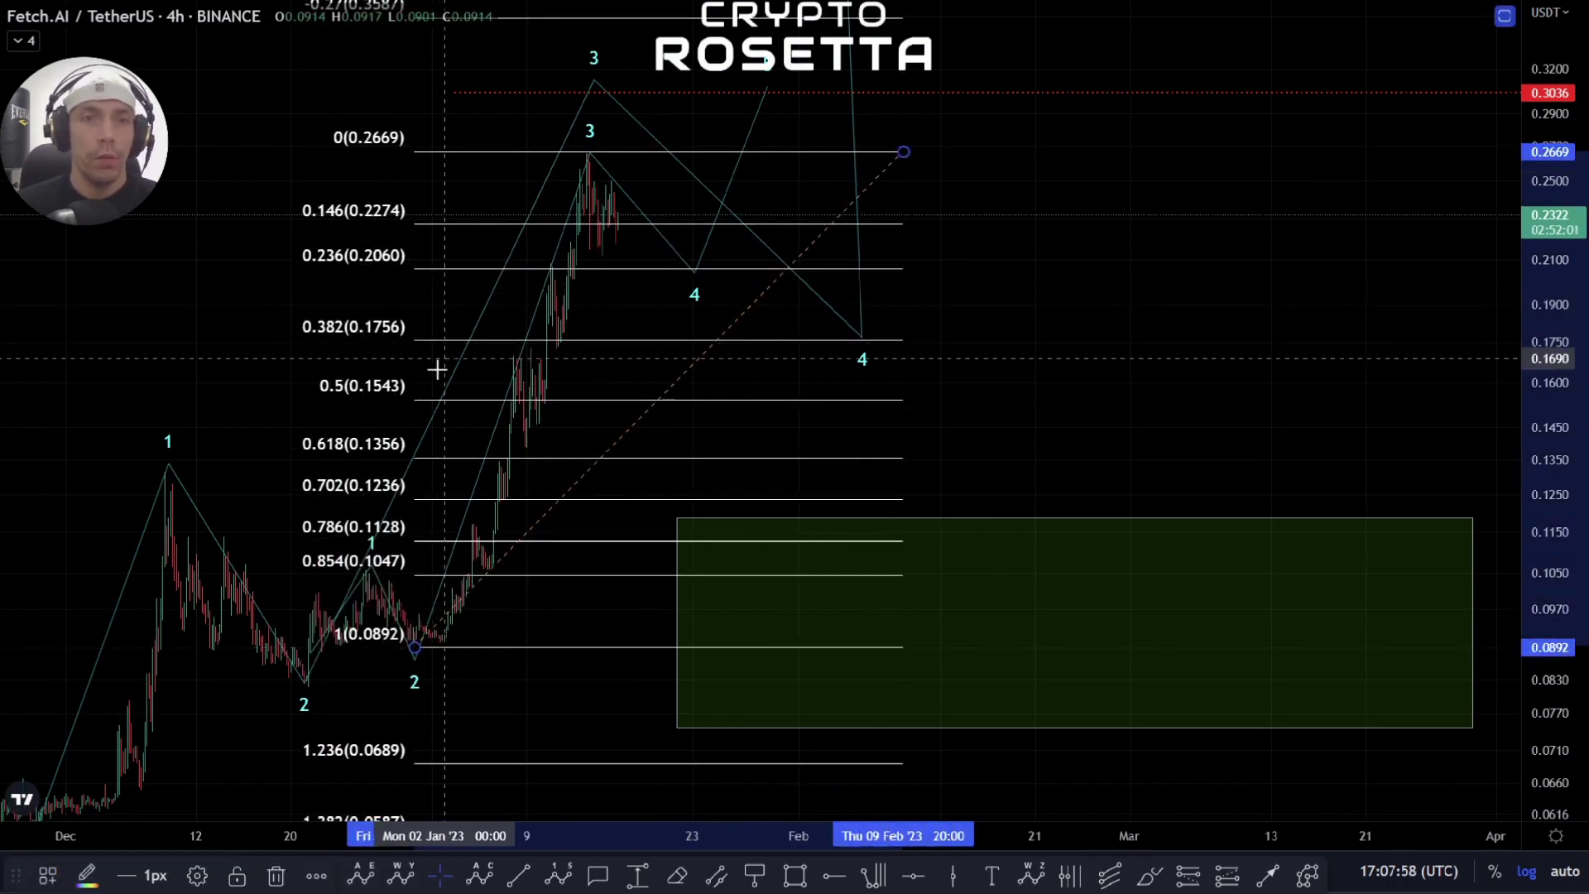
Place a rectangle across the 0.146 to 0.5 retracement levels, about 0.2273 to 0.1535, from 19 January to 6 February 2023
{"action": "left_click", "coordinate": [801, 872]}
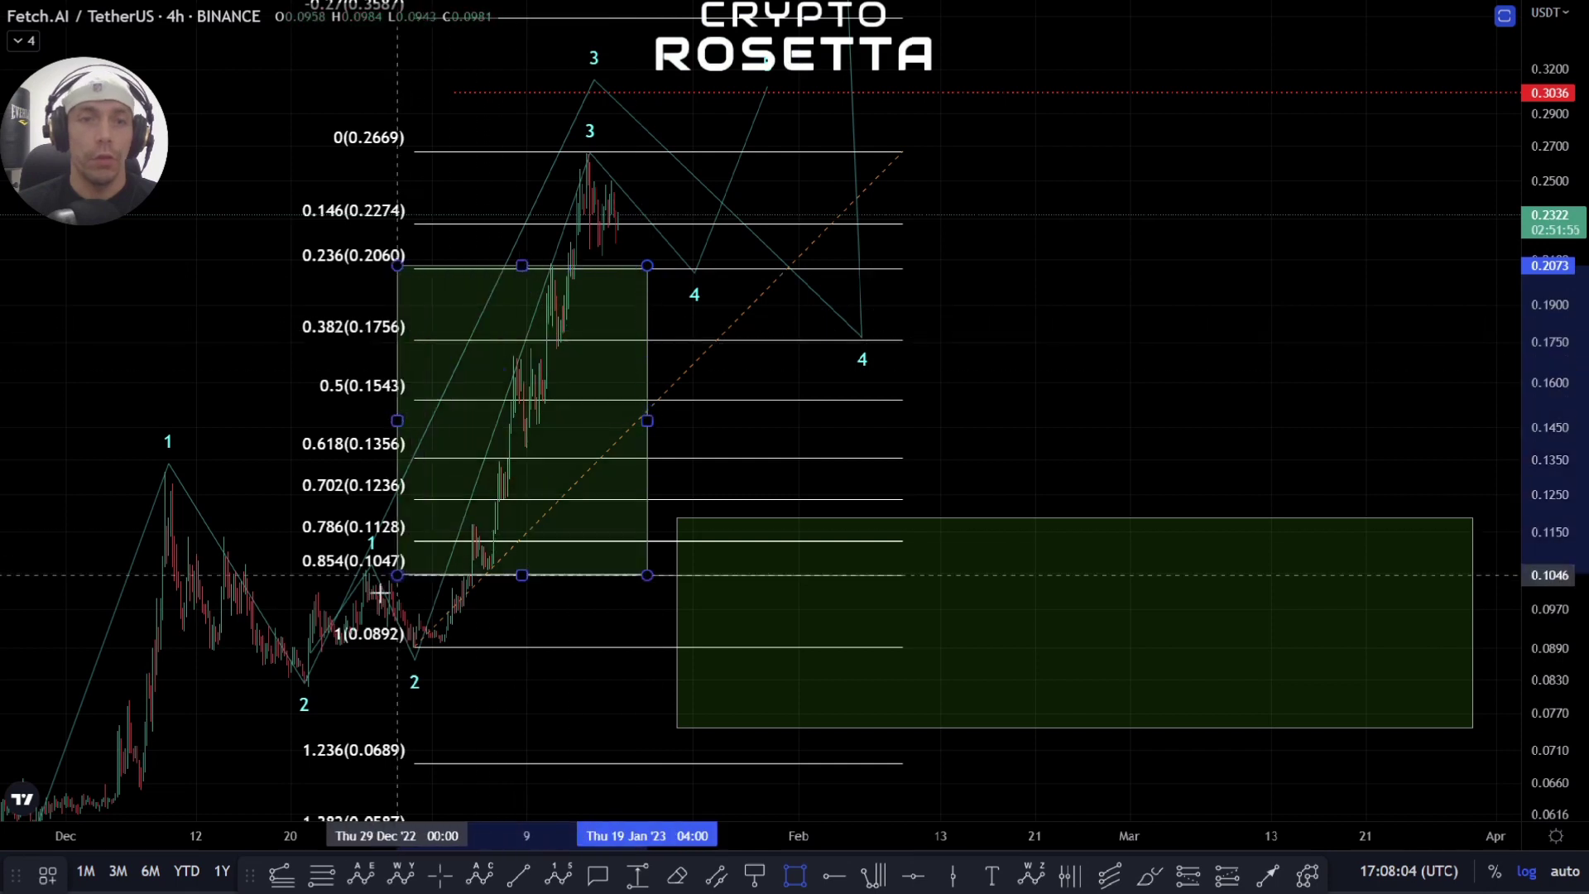
{"action": "mouse_move", "coordinate": [387, 604]}
{"action": "left_mouse_down"}
{"action": "mouse_move", "coordinate": [596, 202]}
{"action": "mouse_move", "coordinate": [596, 142]}
{"action": "mouse_move", "coordinate": [644, 181]}
{"action": "mouse_move", "coordinate": [620, 131]}
{"action": "mouse_move", "coordinate": [778, 286]}
{"action": "mouse_move", "coordinate": [812, 341]}
{"action": "mouse_move", "coordinate": [819, 401]}
{"action": "left_mouse_up"}
{"action": "left_click_drag", "start_coordinate": [733, 265], "coordinate": [758, 222]}
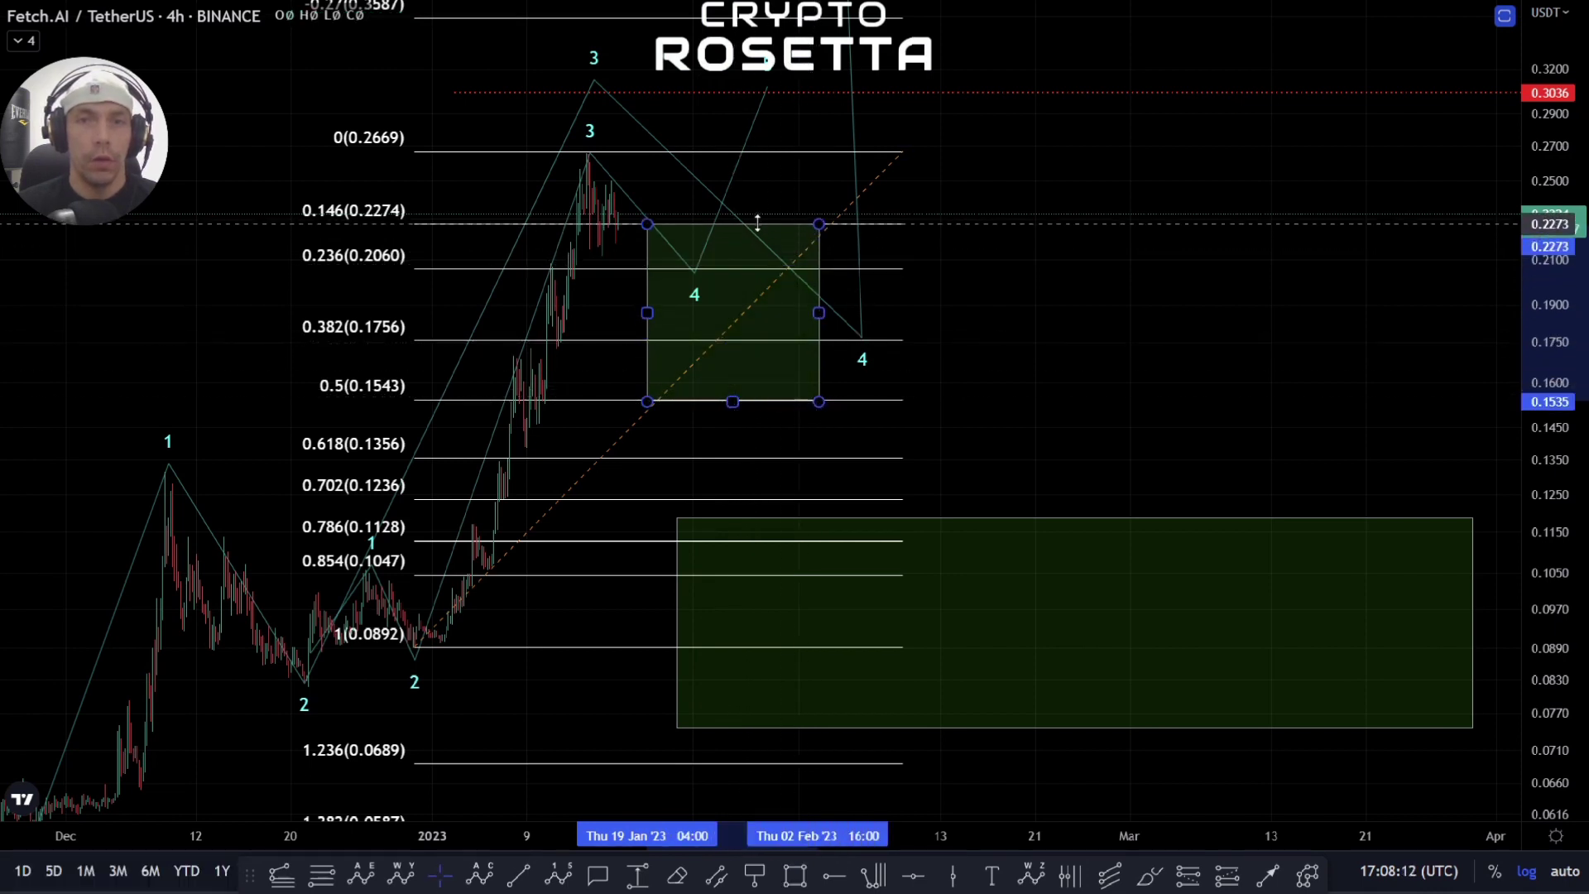
{"action": "left_click_drag", "start_coordinate": [819, 313], "coordinate": [862, 313]}
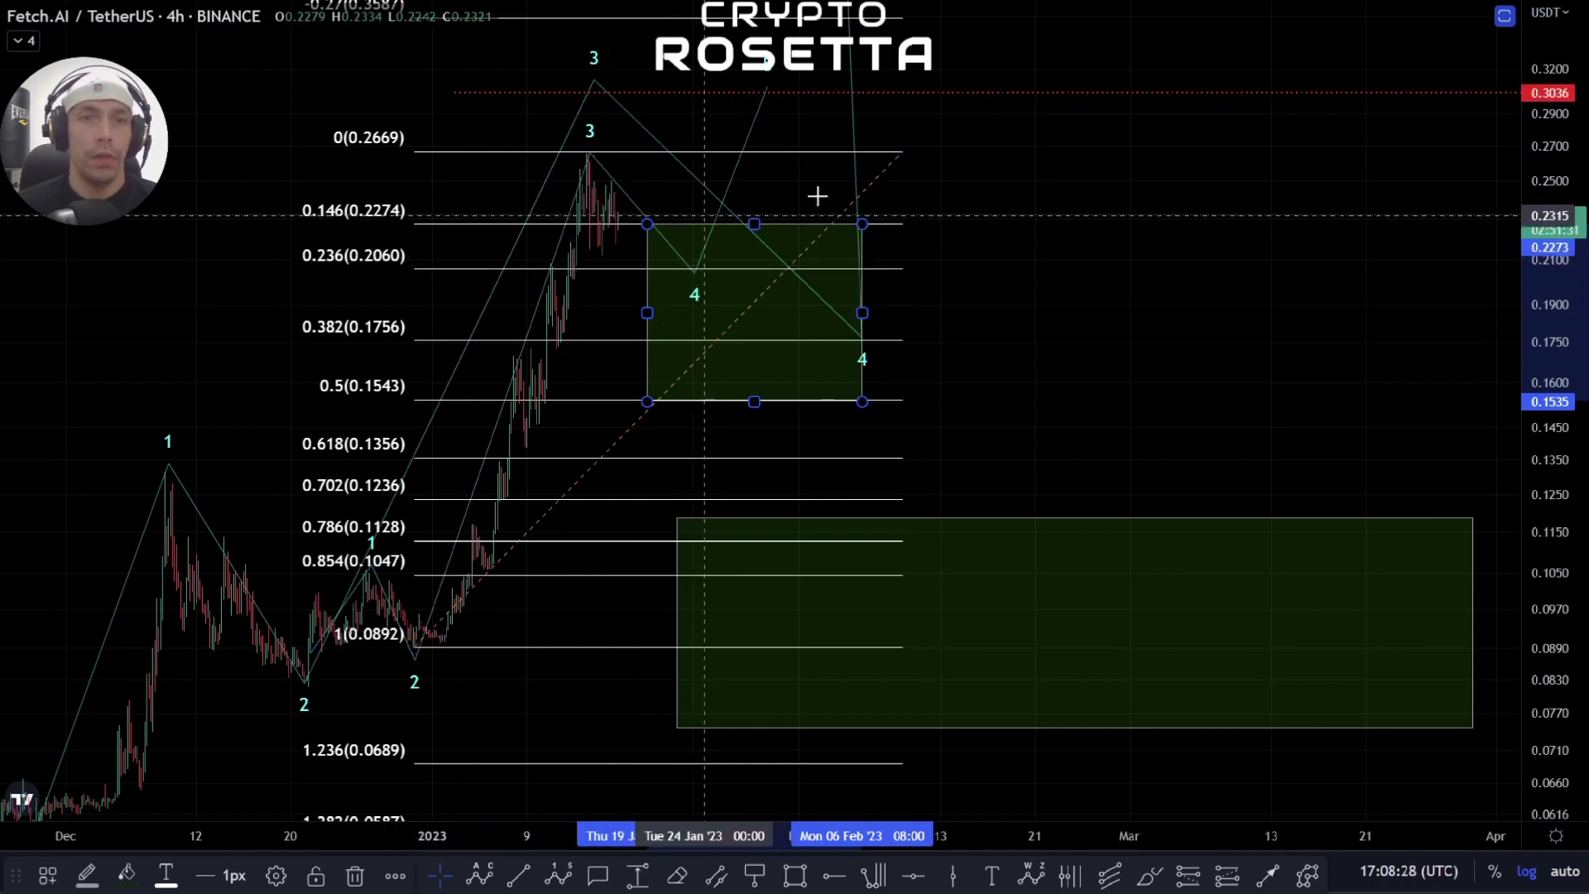
Draw a Fib retracement from the inner wave 3 high at 0.2651 to 0.2059 and move the inner wave 5 to about 0.2959
{"action": "left_click_drag", "start_coordinate": [978, 174], "coordinate": [1015, 239]}
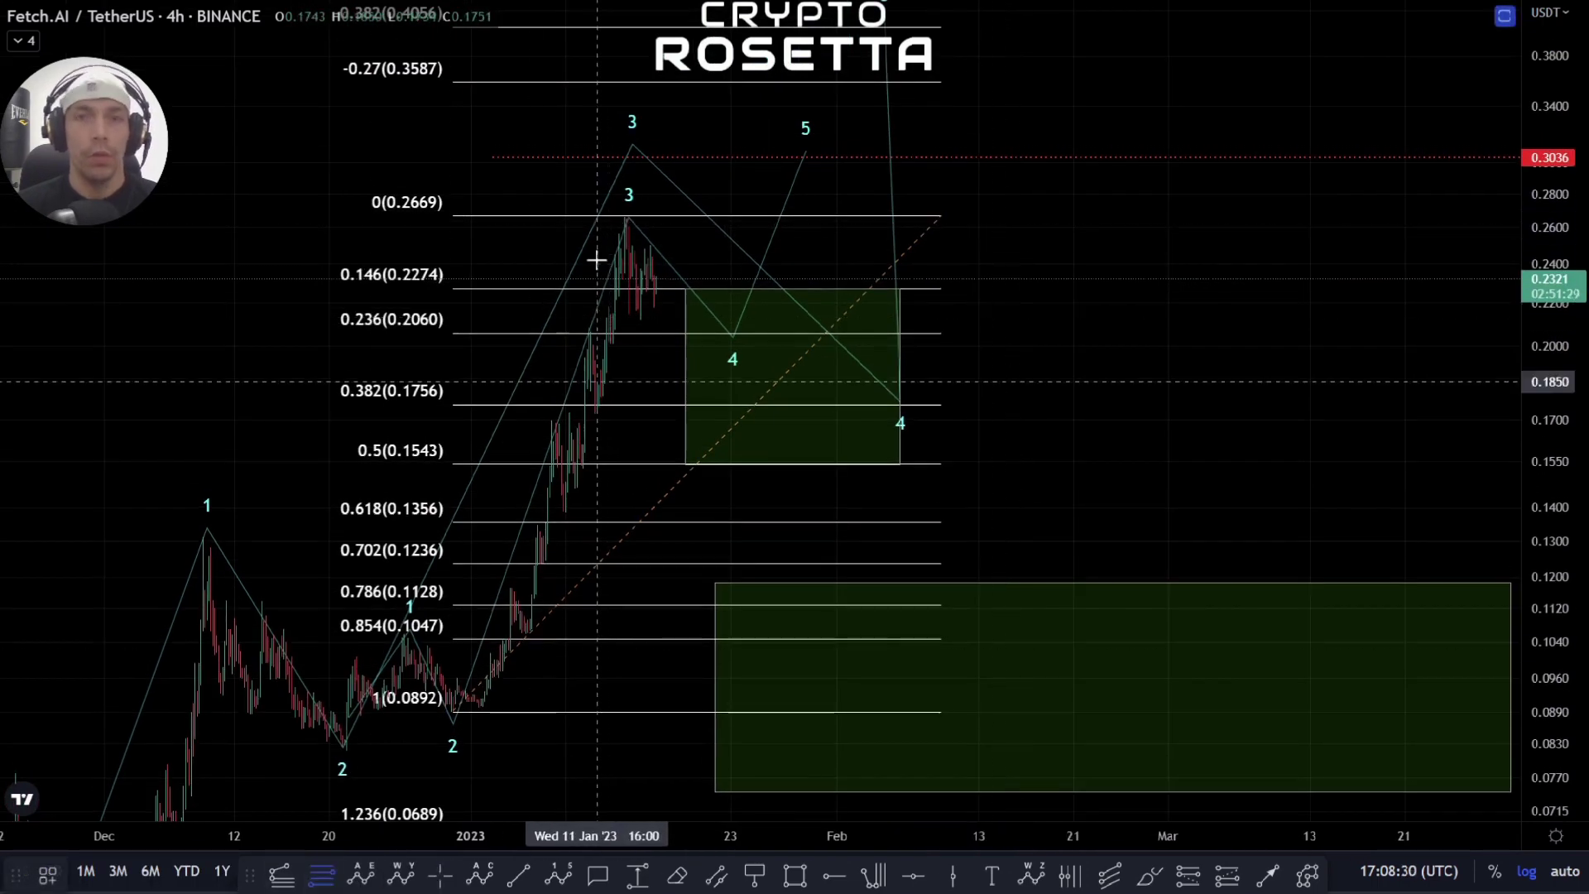
{"action": "left_click", "coordinate": [627, 217]}
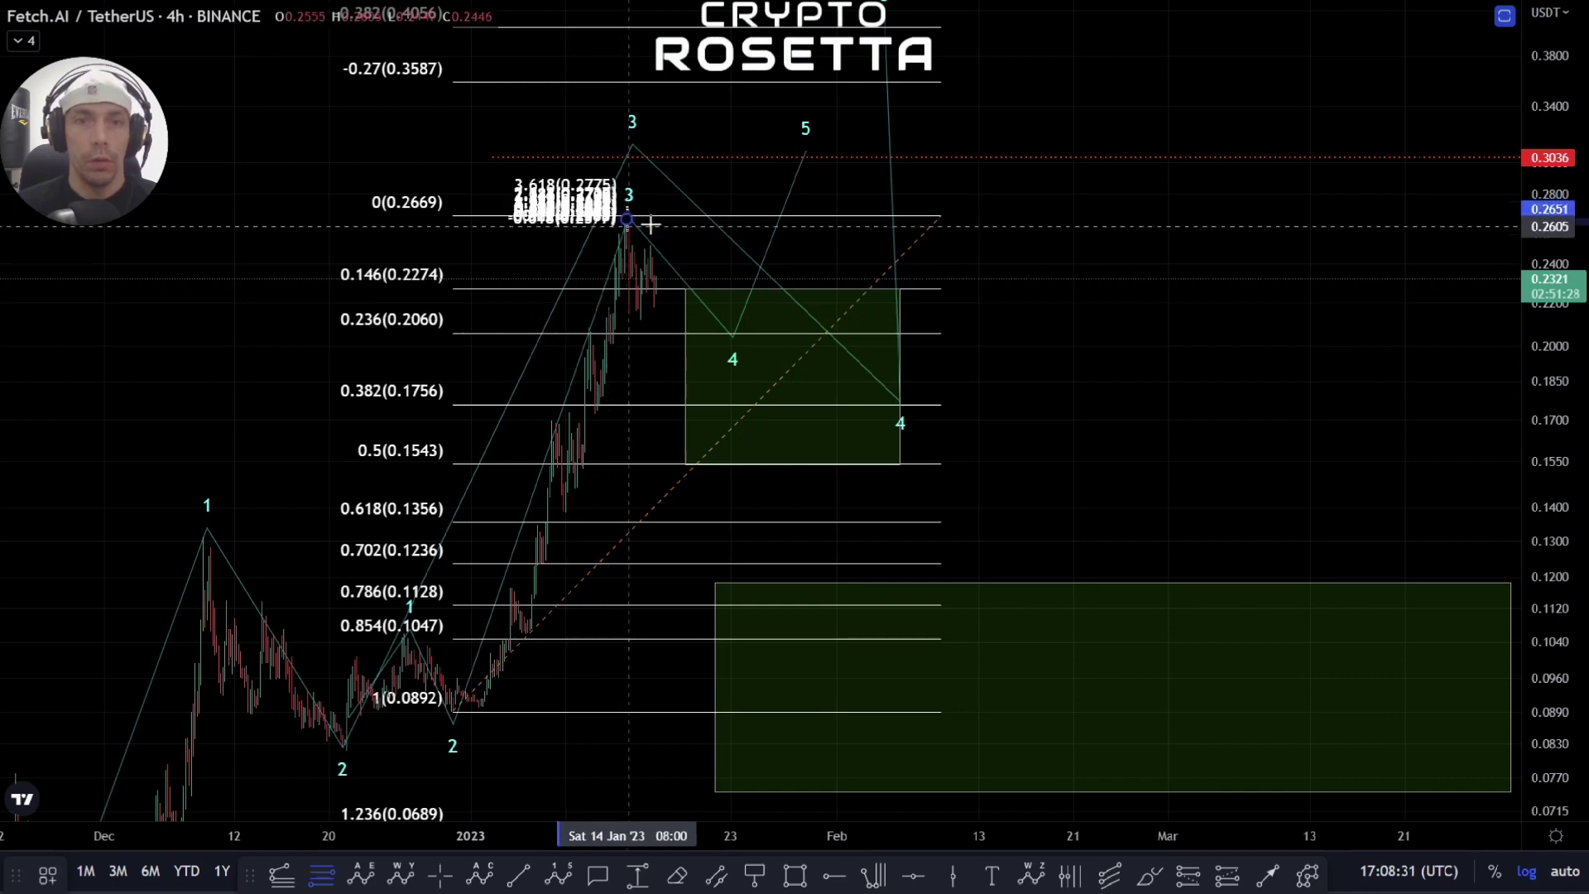
{"action": "left_click", "coordinate": [791, 334]}
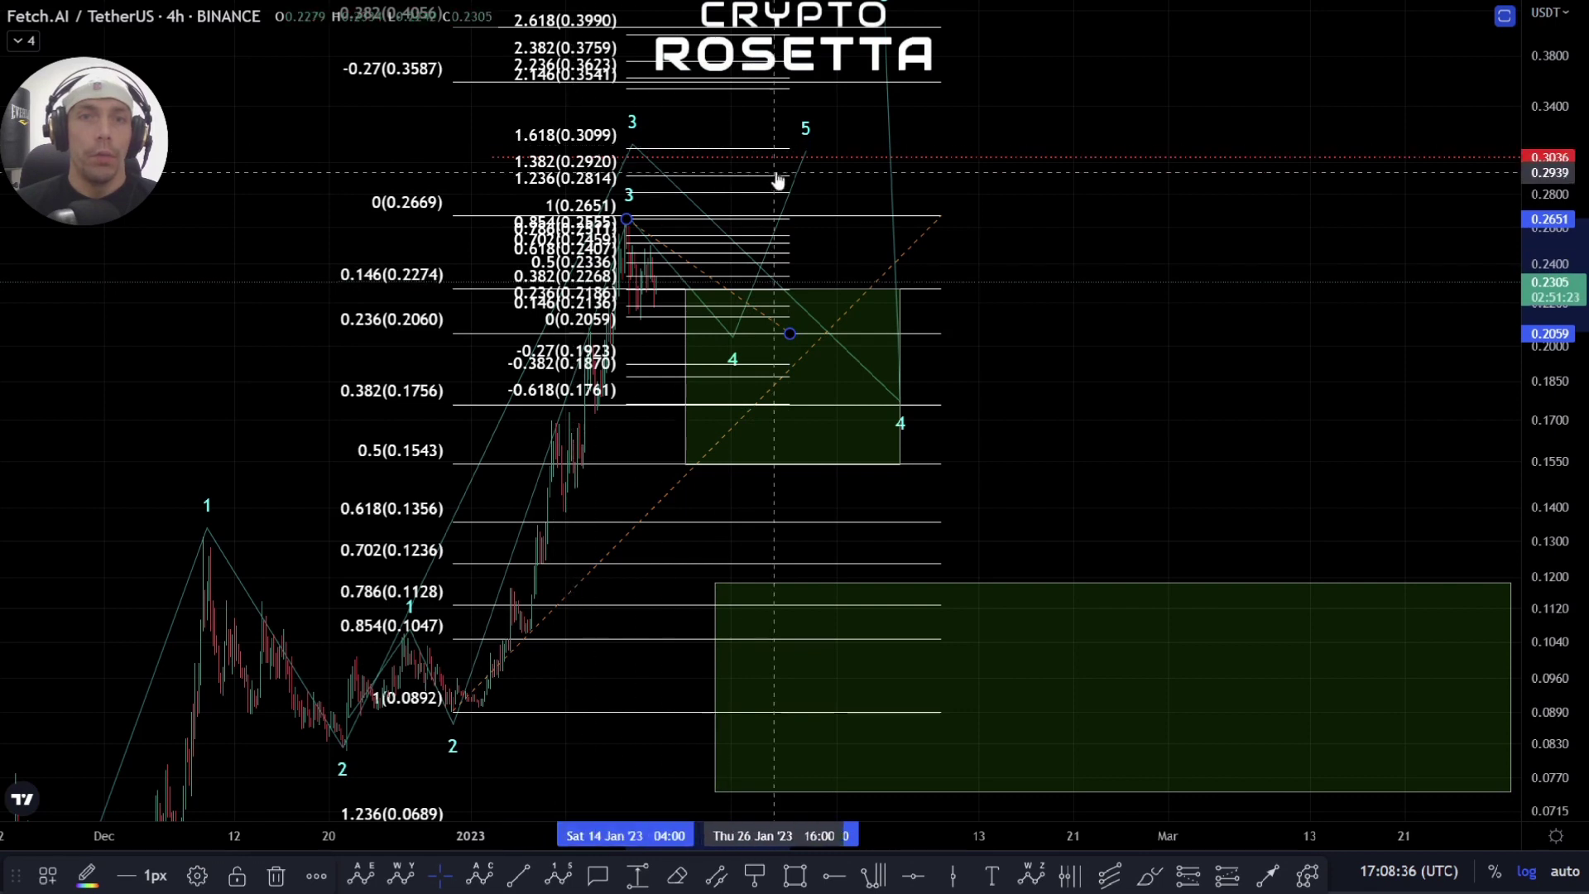
{"action": "left_click_drag", "start_coordinate": [805, 152], "coordinate": [745, 170]}
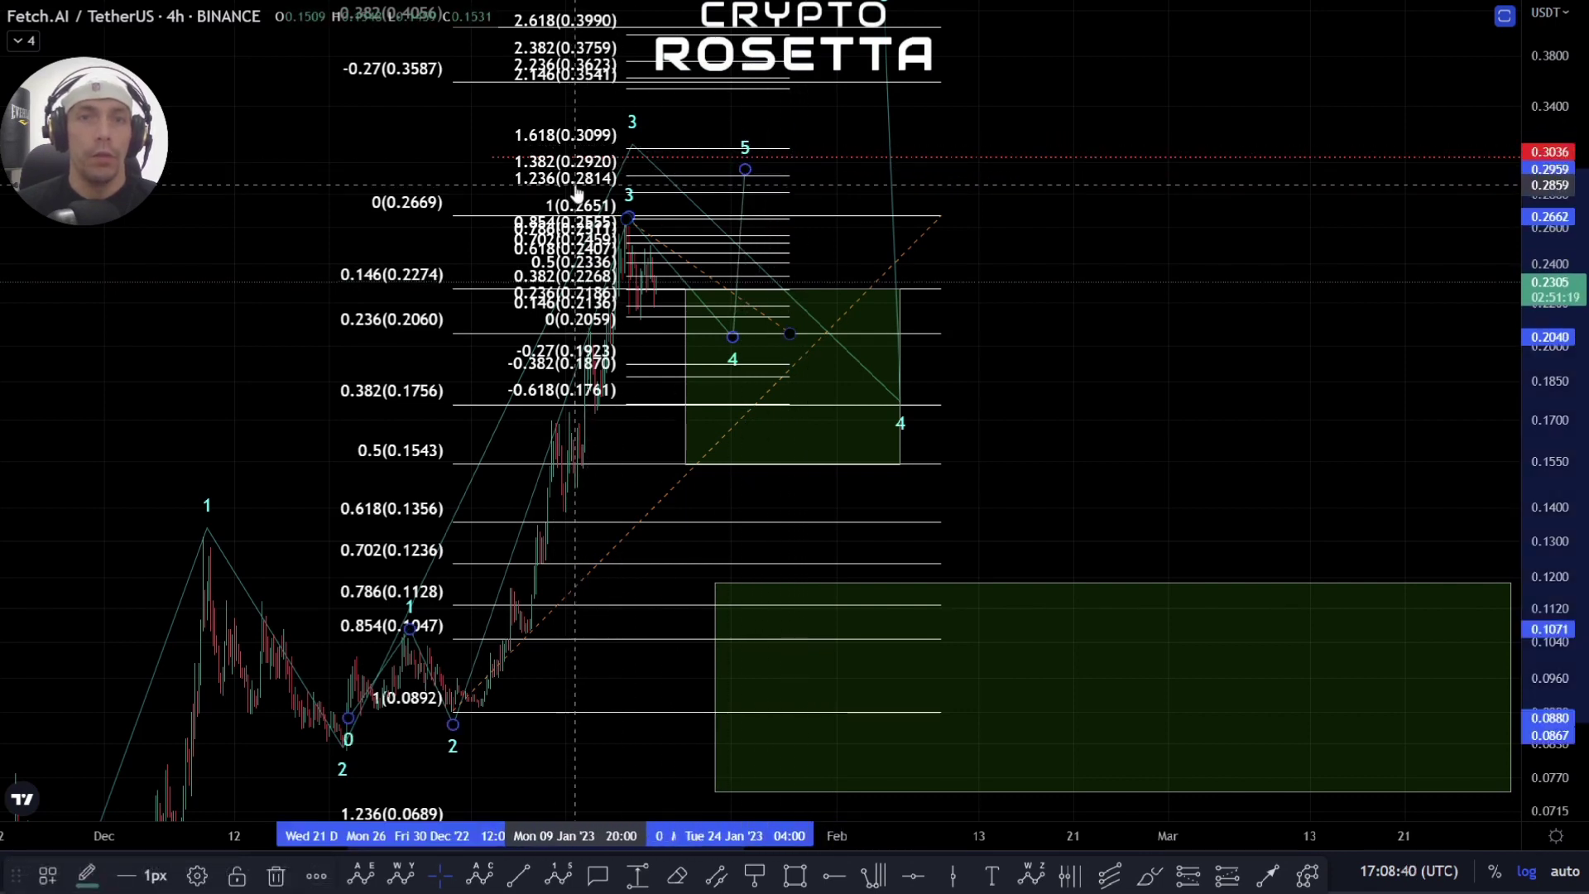
Delete both Fib retracements from the chart, keeping the wave counts and green zones
{"action": "left_click", "coordinate": [761, 204]}
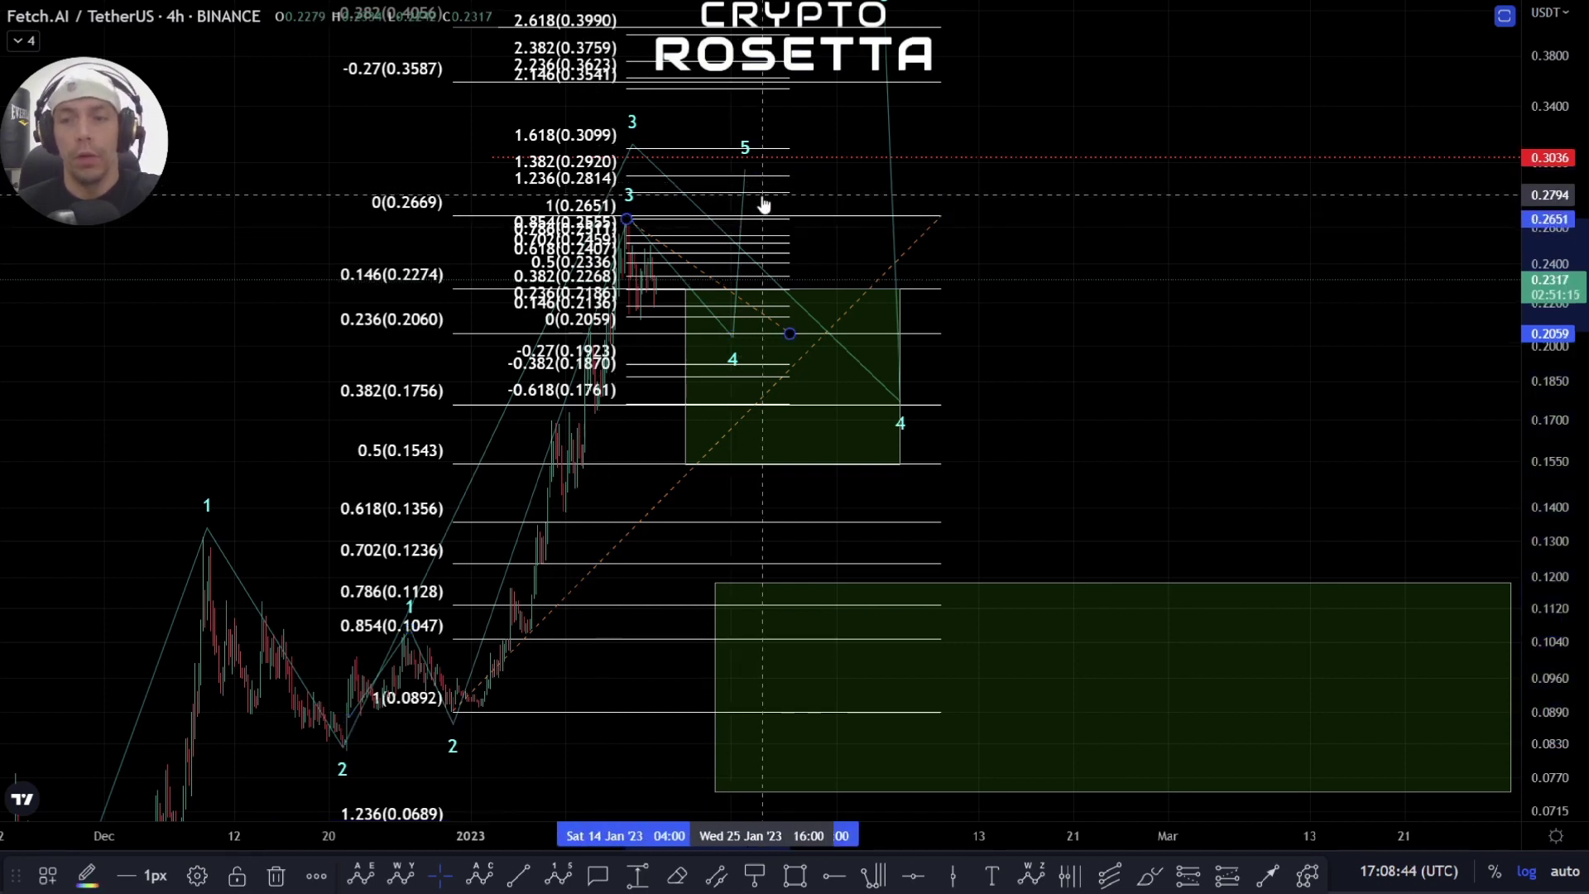
{"action": "key", "text": "Delete"}
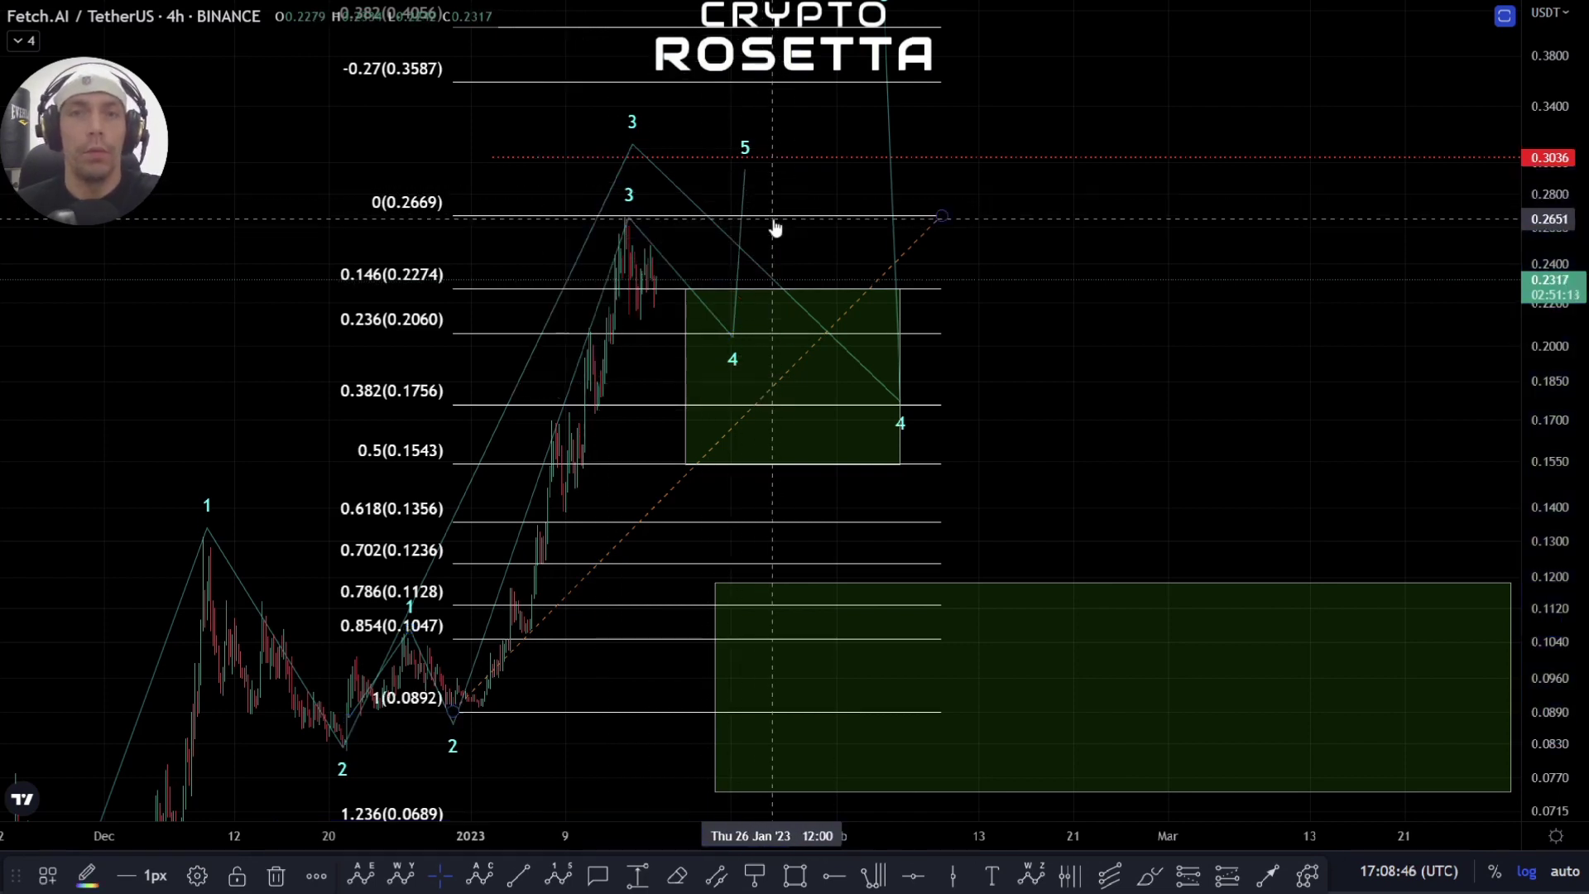
{"action": "key", "text": "Delete"}
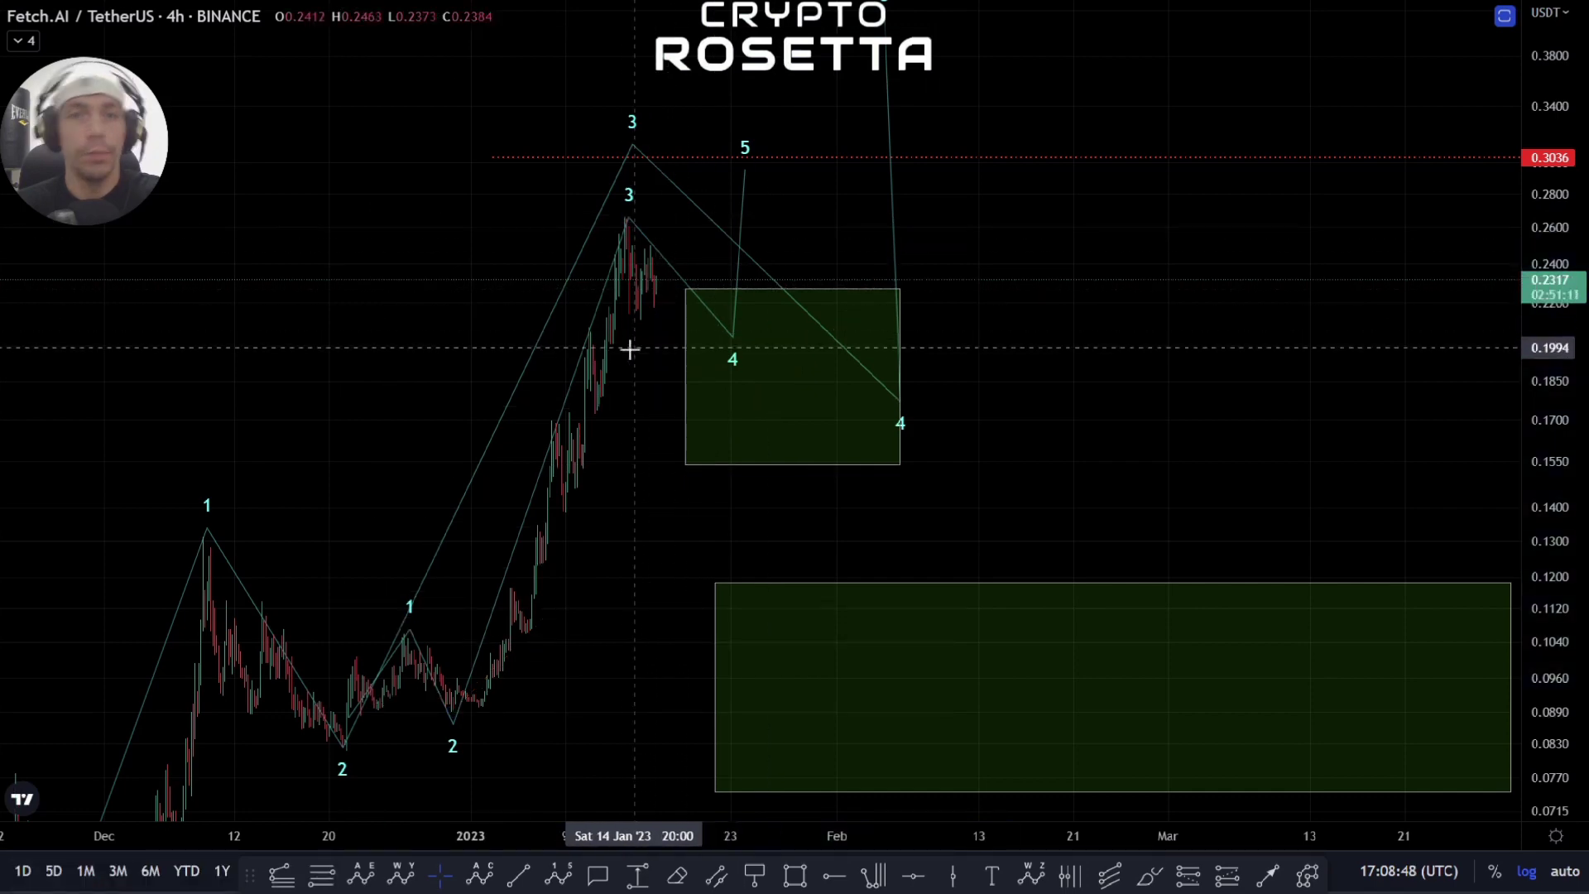
Examine the projected wave 4 and wave 5 paths against the 0.3036 line and the two green target zones
{"action": "scroll", "coordinate": [629, 349], "scroll_direction": "up", "scroll_amount": 5}
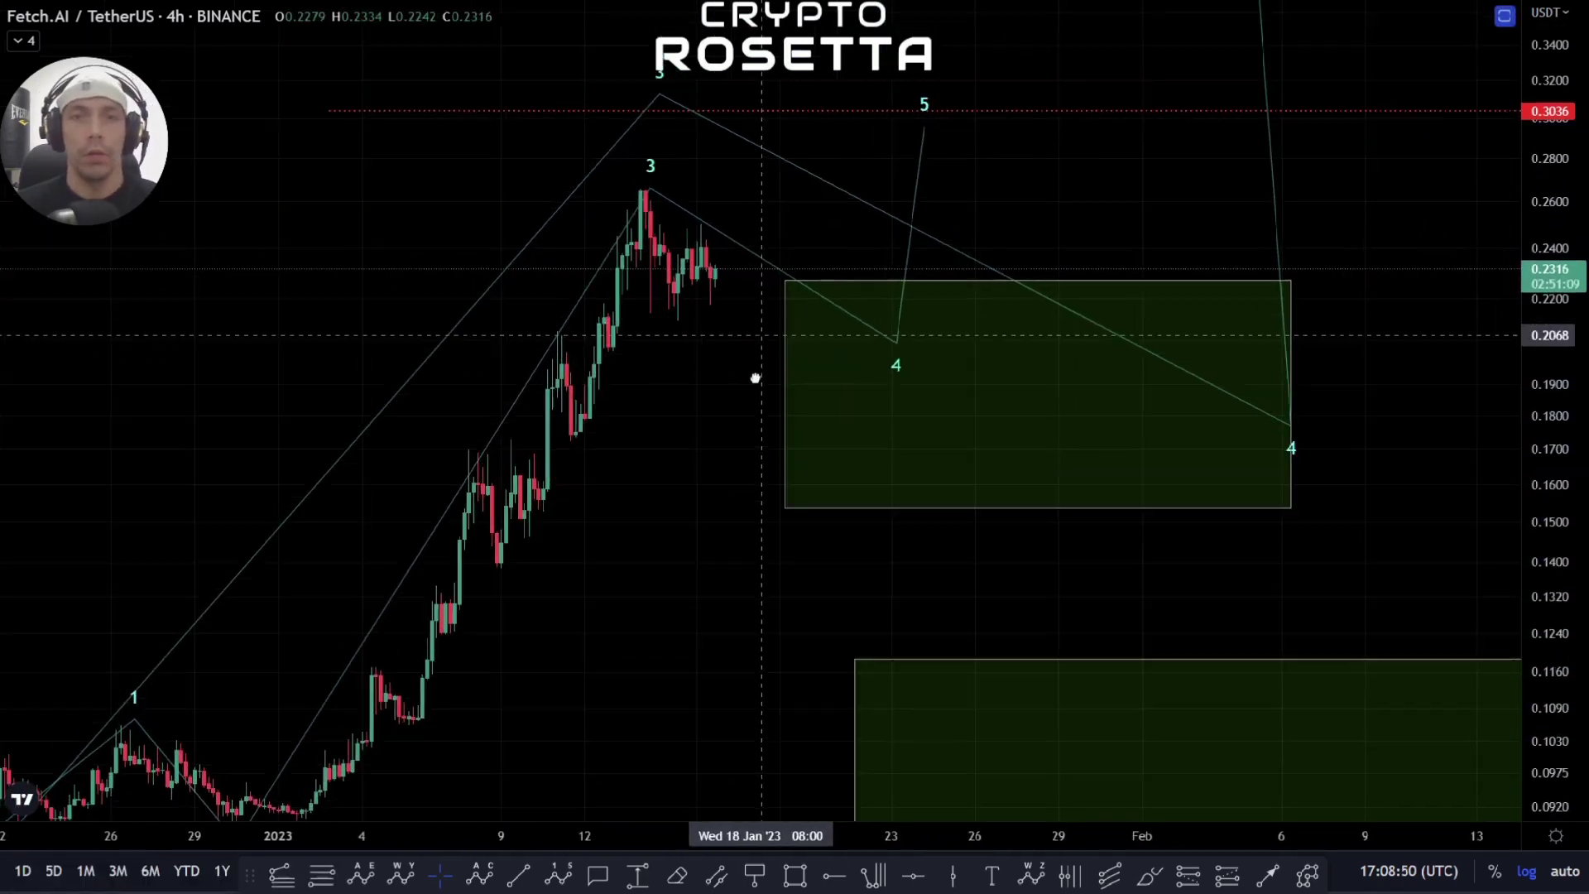
{"action": "left_click_drag", "start_coordinate": [756, 378], "coordinate": [748, 464]}
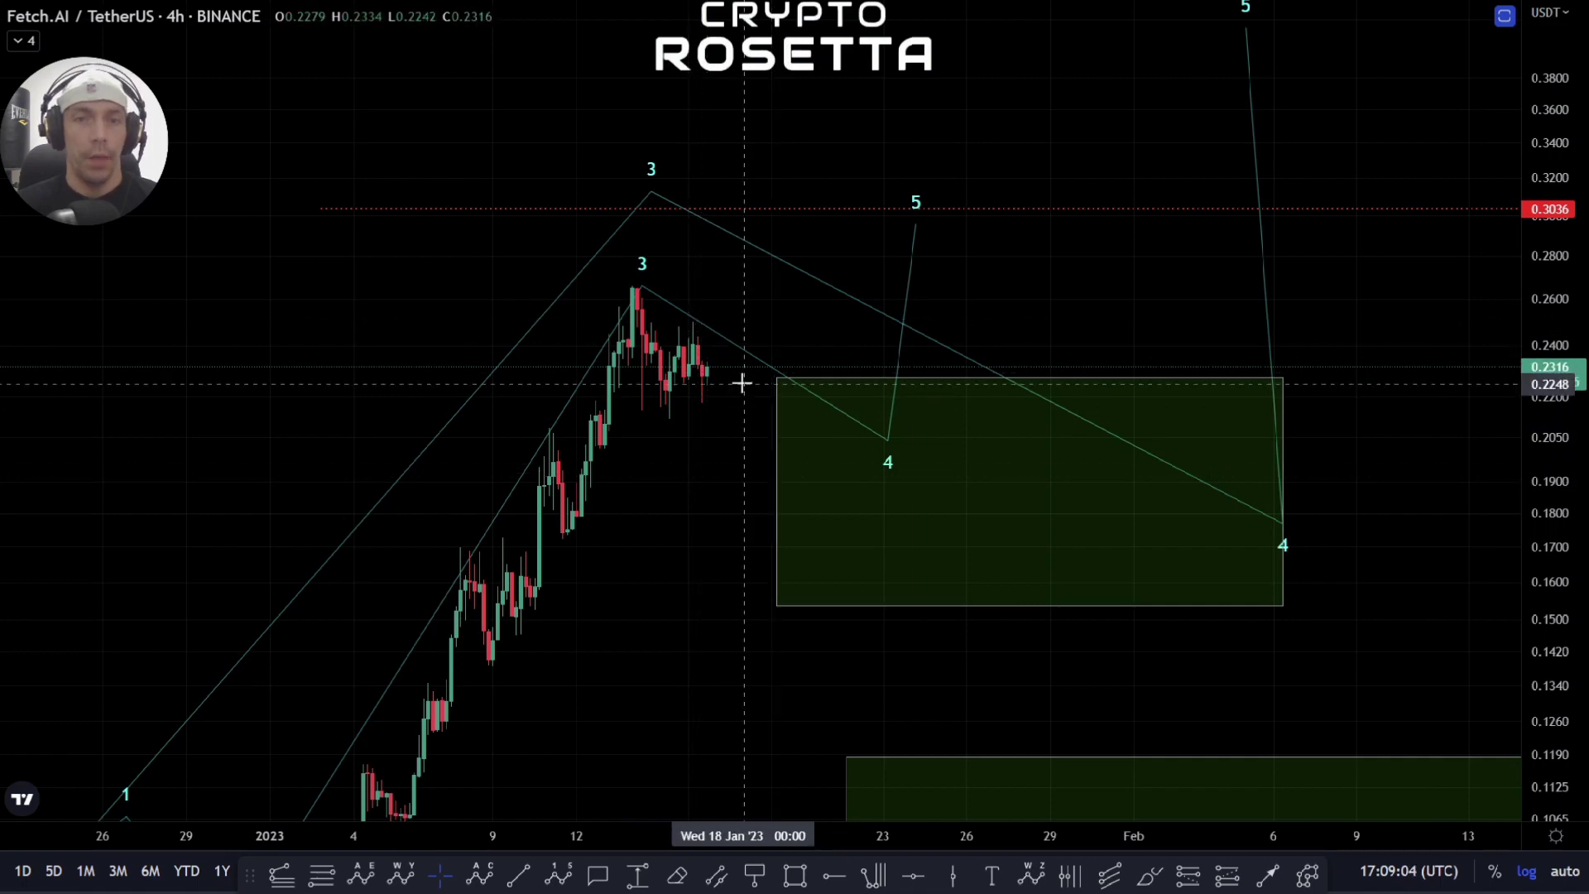
{"action": "scroll", "coordinate": [1231, 409], "scroll_direction": "down", "scroll_amount": 3}
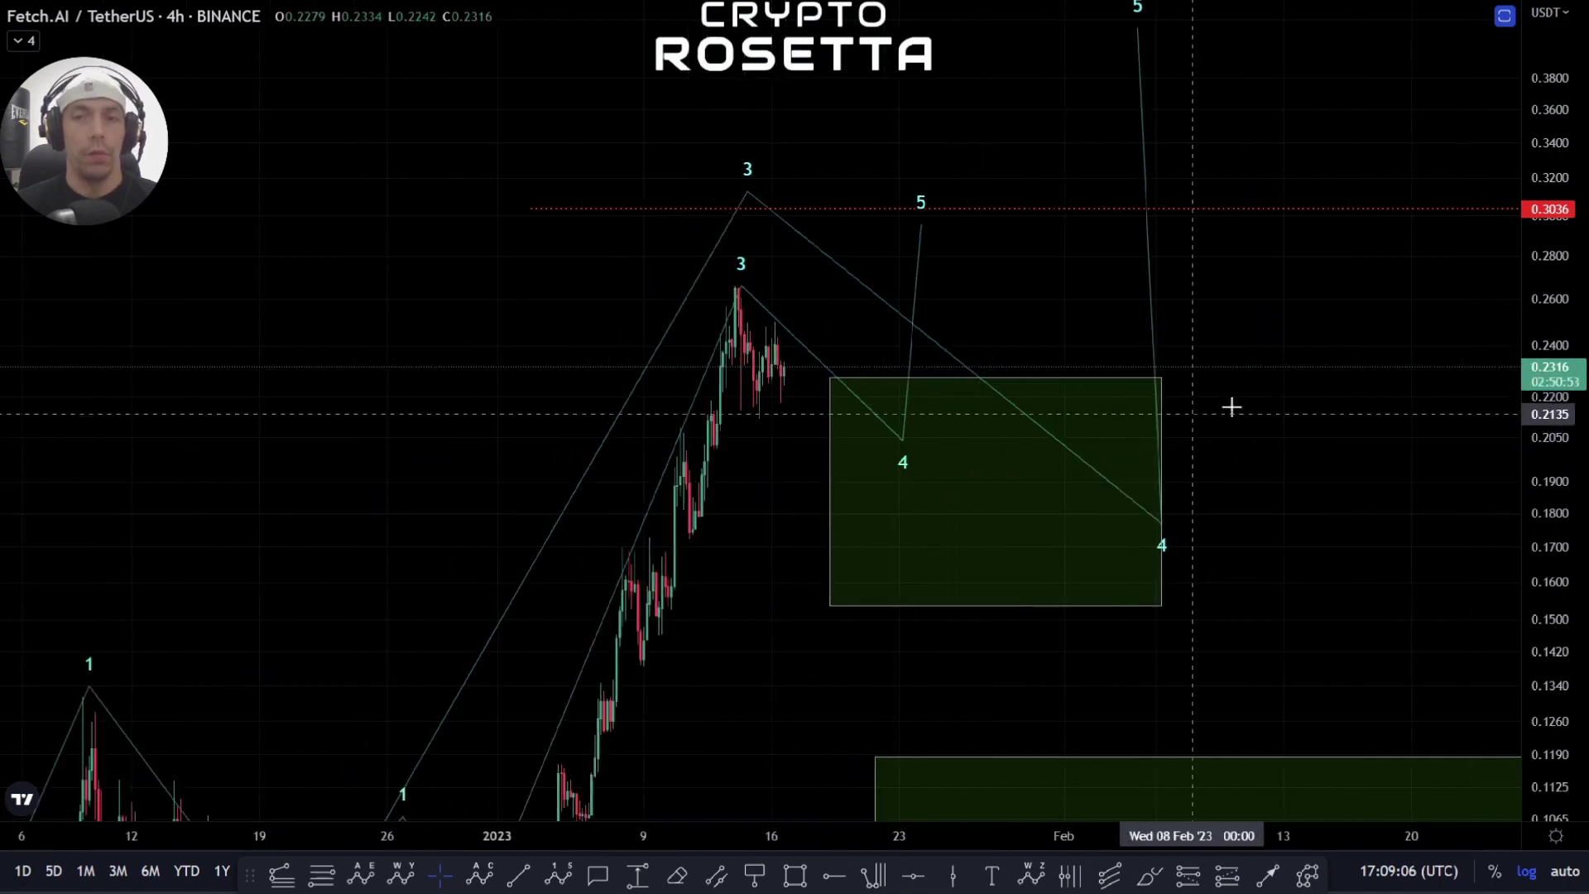
{"action": "scroll", "coordinate": [1553, 409], "scroll_direction": "down", "scroll_amount": 3}
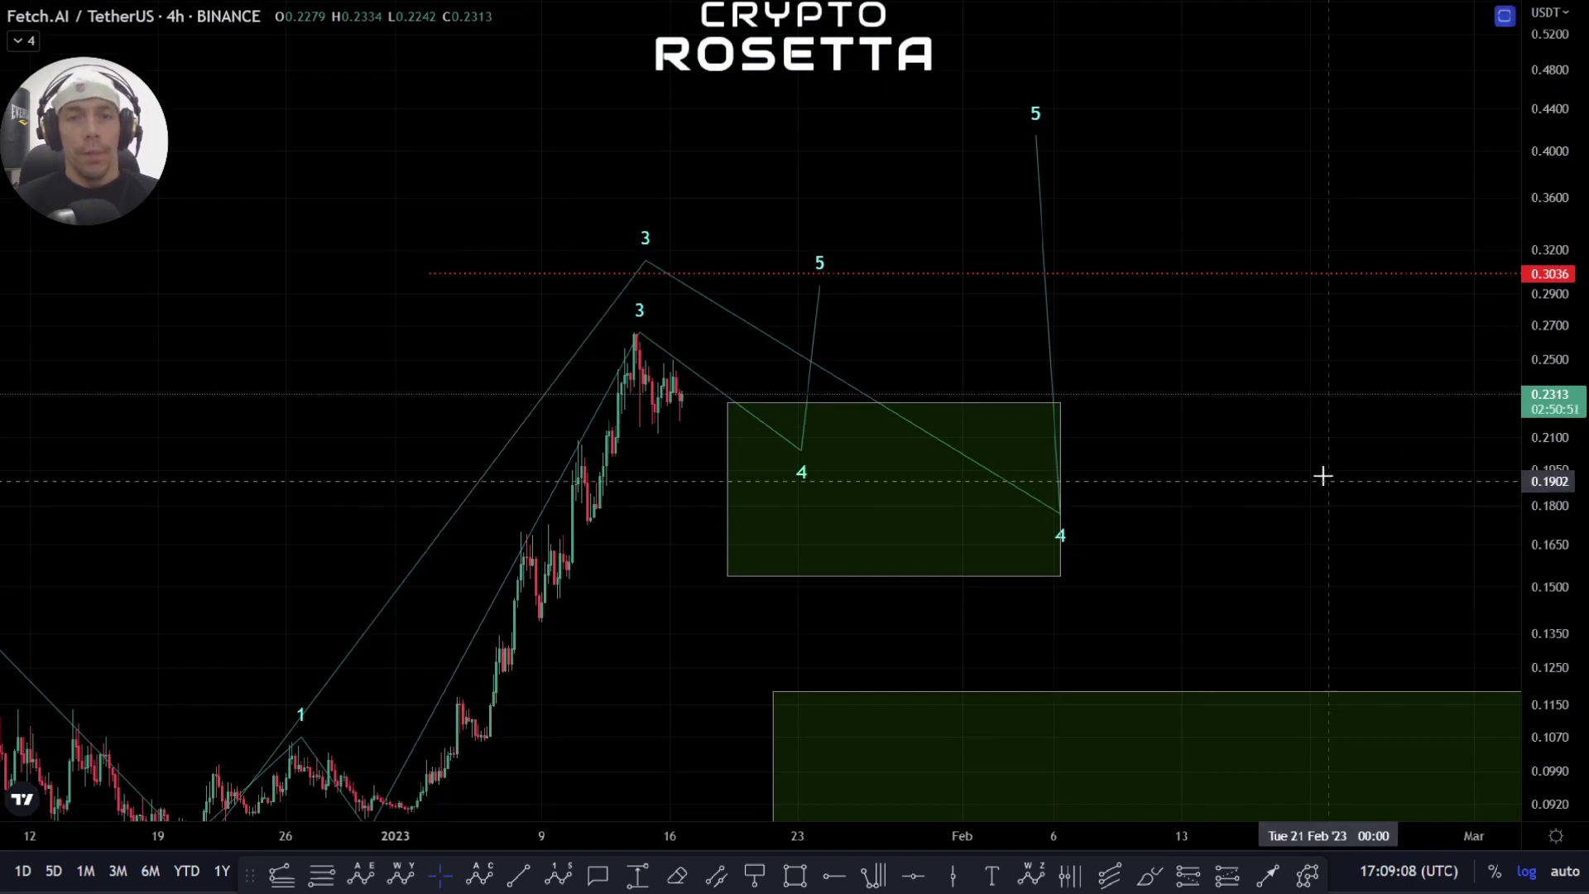
{"action": "scroll", "coordinate": [1324, 476], "scroll_direction": "down", "scroll_amount": 3}
{"action": "left_click_drag", "start_coordinate": [1366, 458], "coordinate": [1069, 327]}
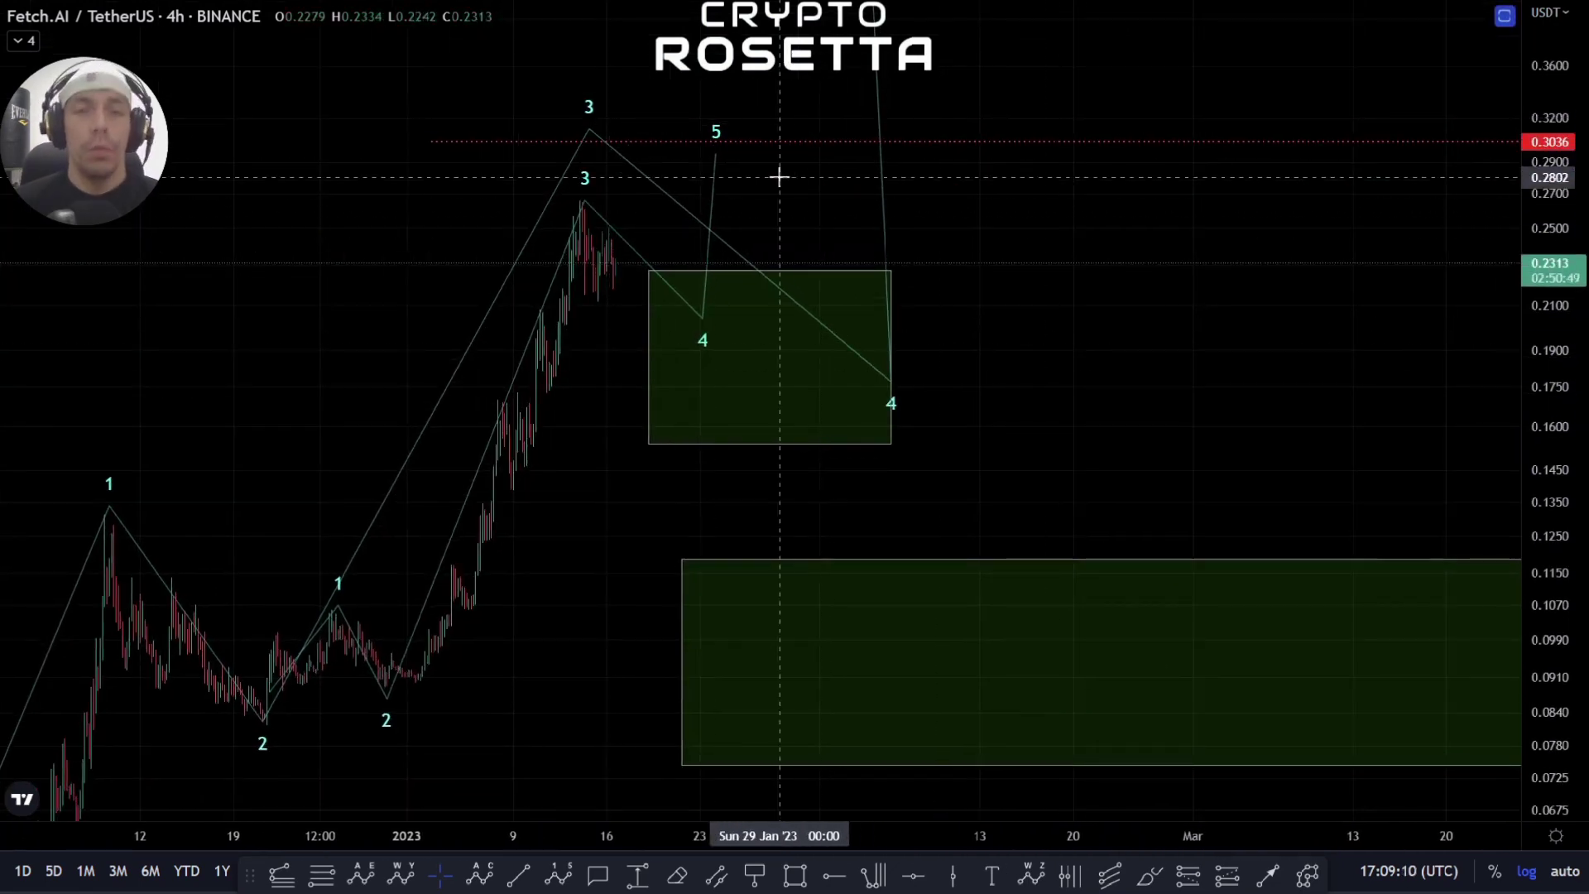
{"action": "left_click_drag", "start_coordinate": [665, 162], "coordinate": [681, 233]}
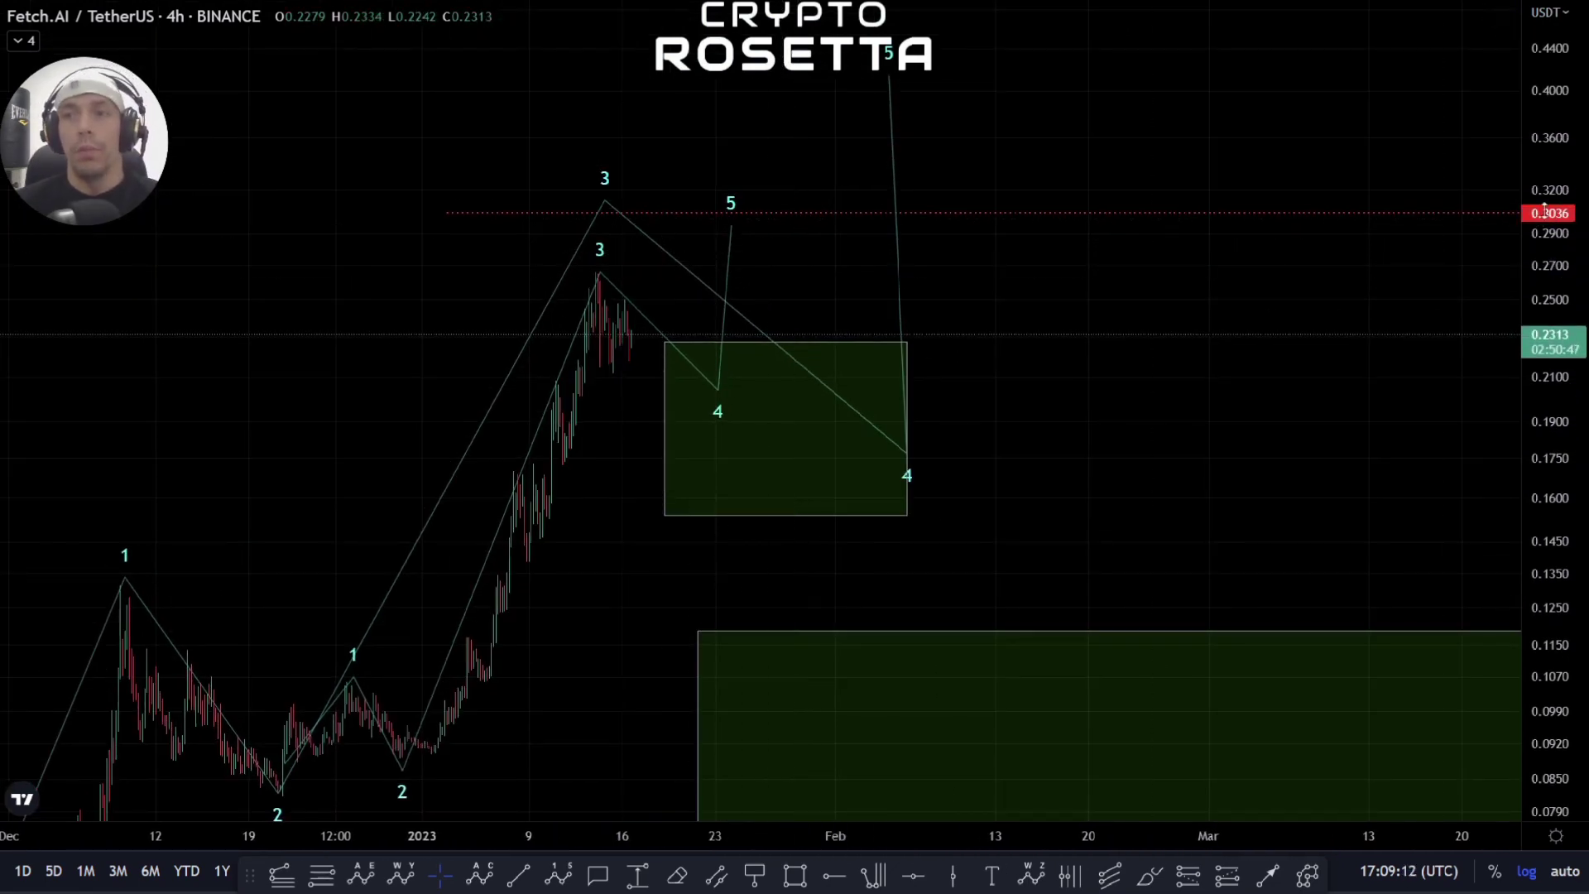
{"action": "scroll", "coordinate": [662, 356], "scroll_direction": "down", "scroll_amount": 2}
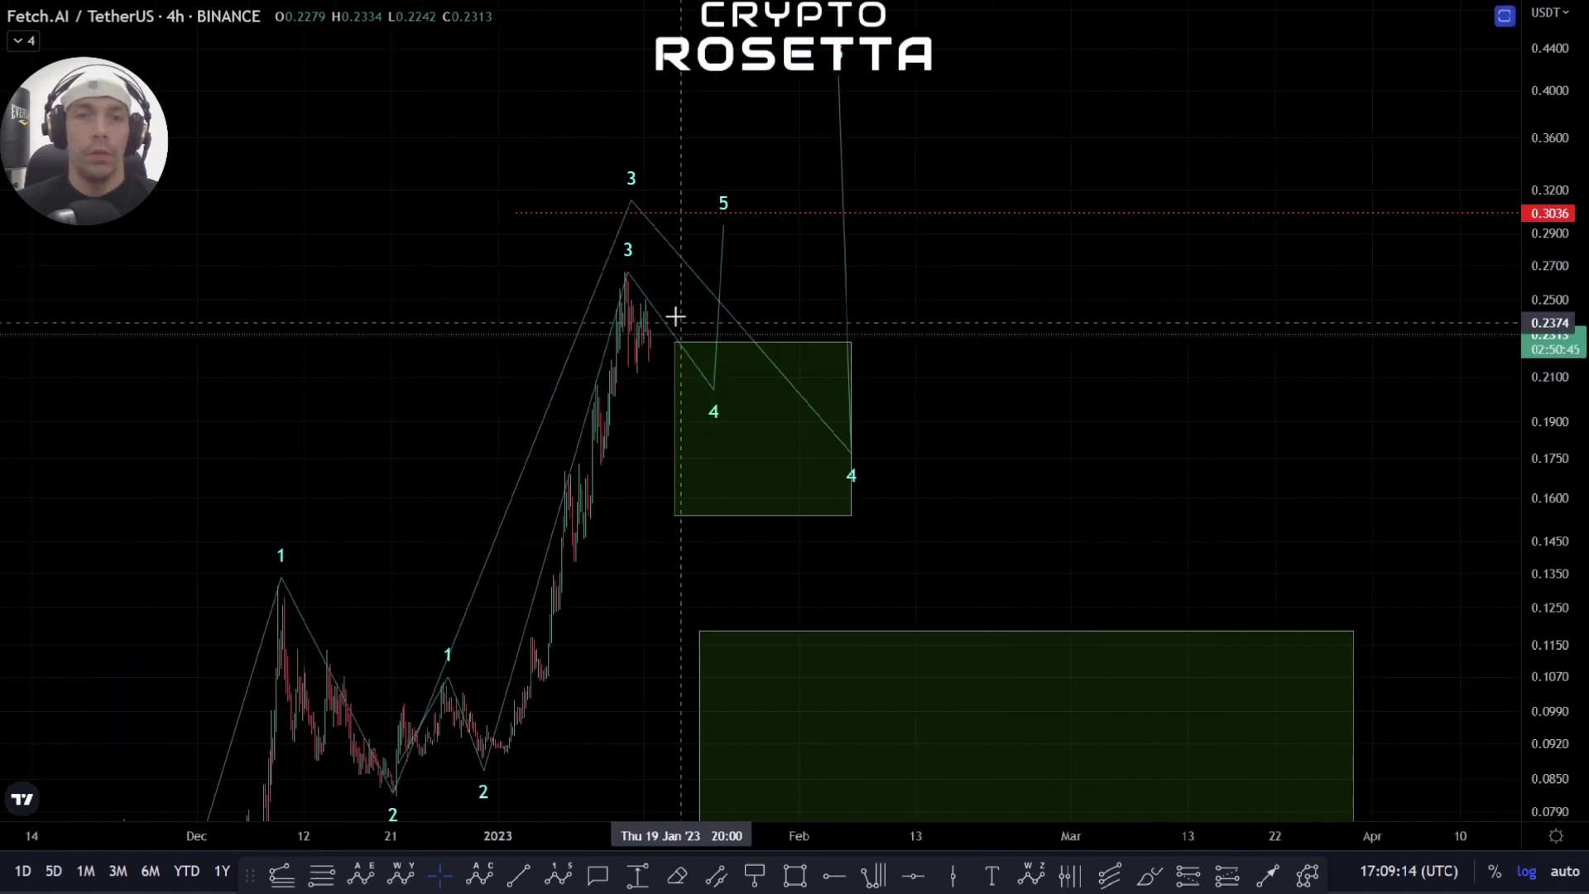
{"action": "left_click_drag", "start_coordinate": [830, 543], "coordinate": [743, 354]}
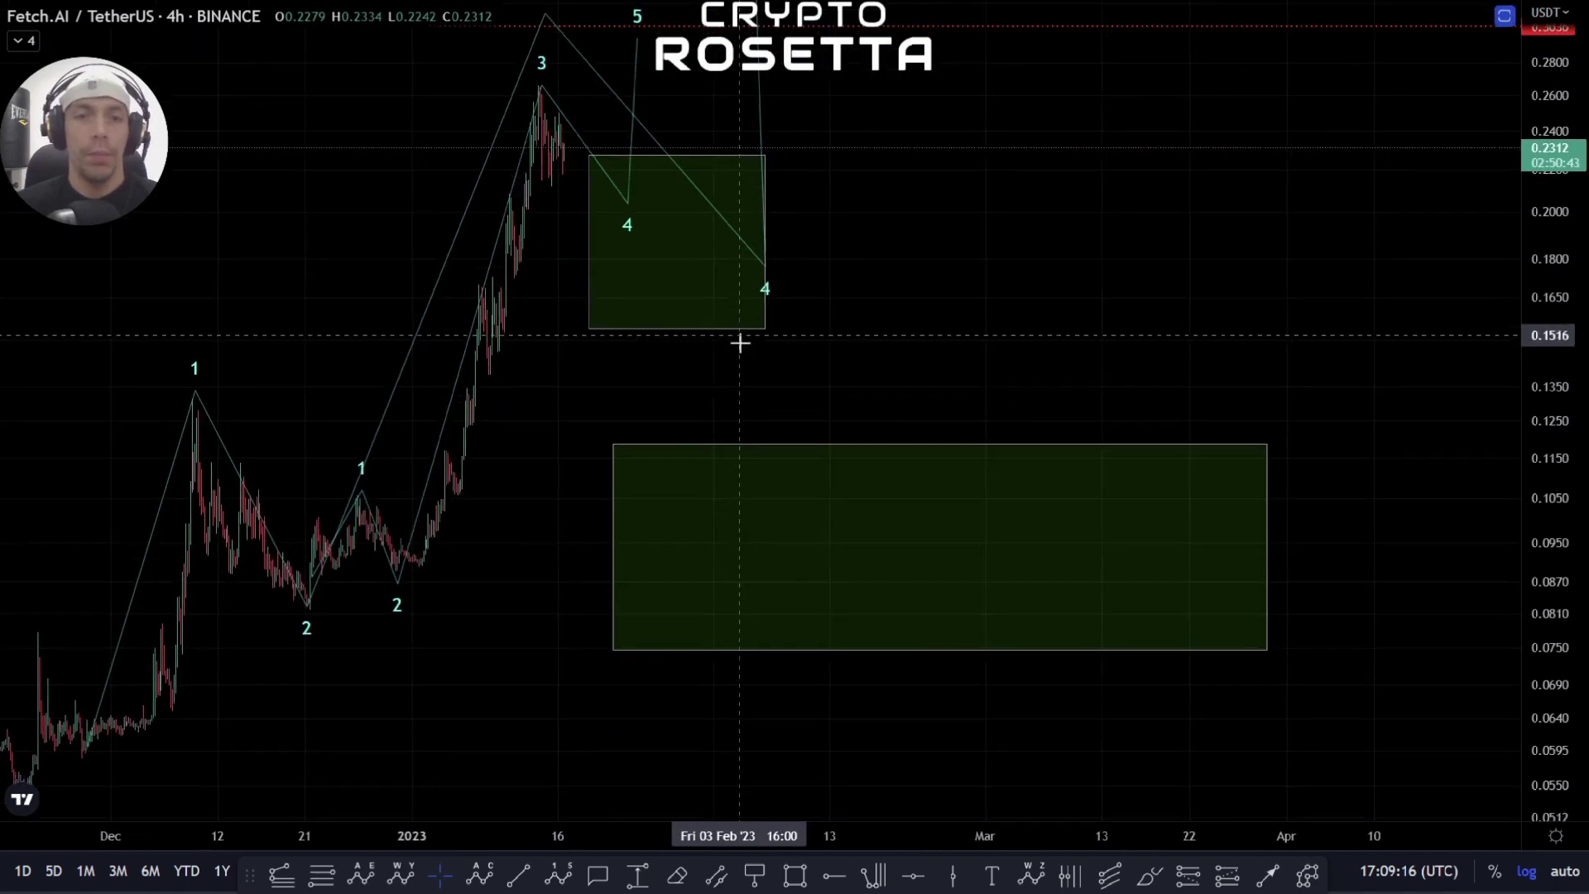
{"action": "scroll", "coordinate": [828, 364], "scroll_direction": "down", "scroll_amount": 3}
{"action": "scroll", "coordinate": [1541, 490], "scroll_direction": "down", "scroll_amount": 2}
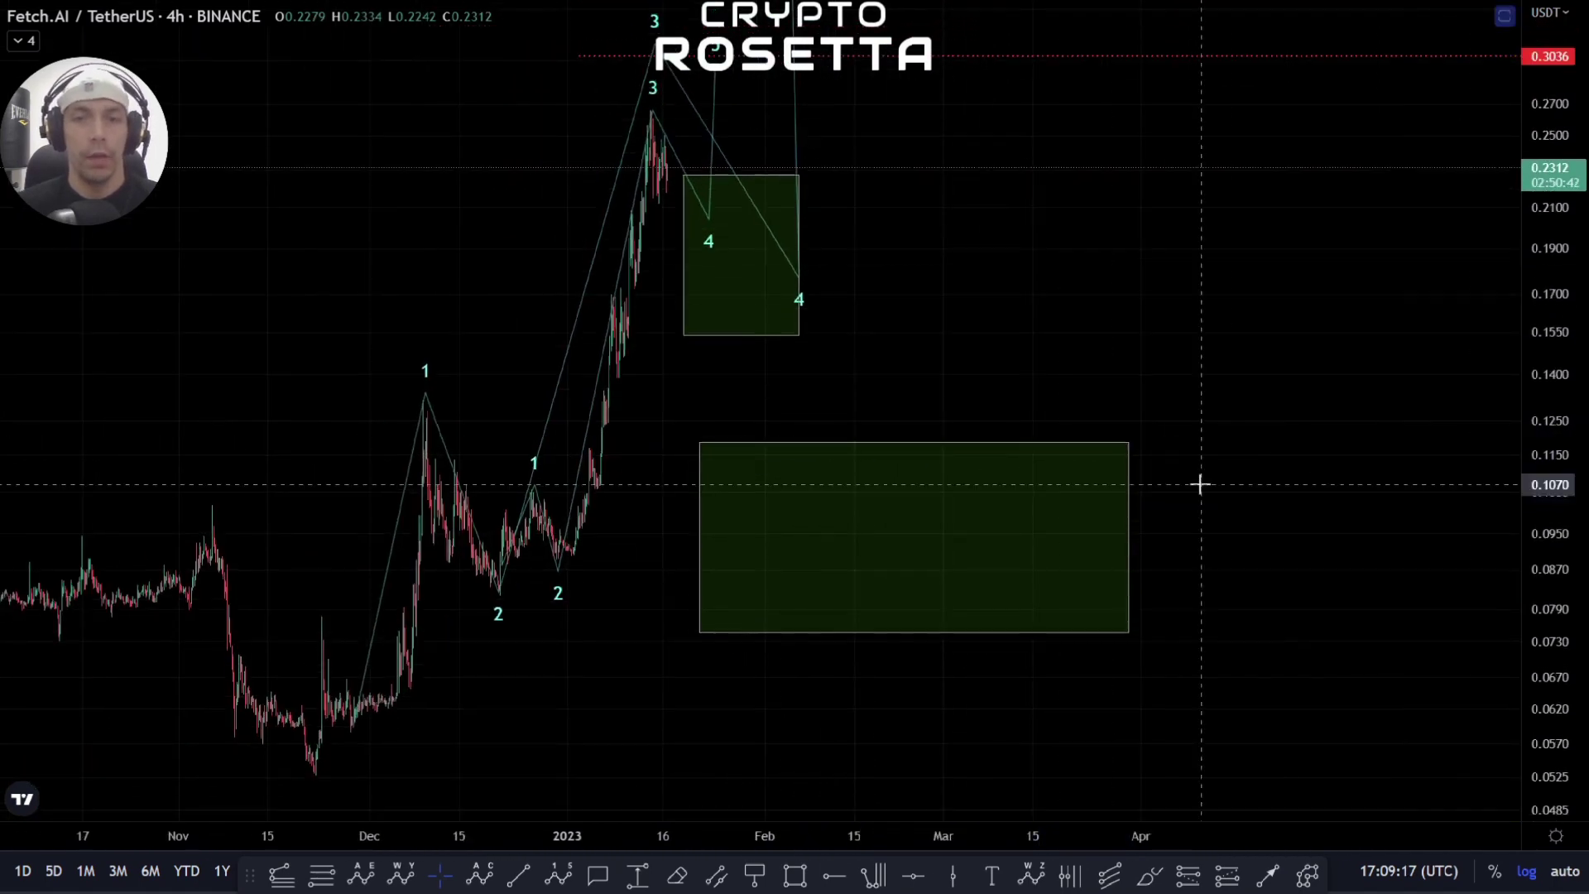
Review the lower green zone and compare the larger and inner impulse counts from the late-November low to the January high
{"action": "left_click", "coordinate": [1124, 495]}
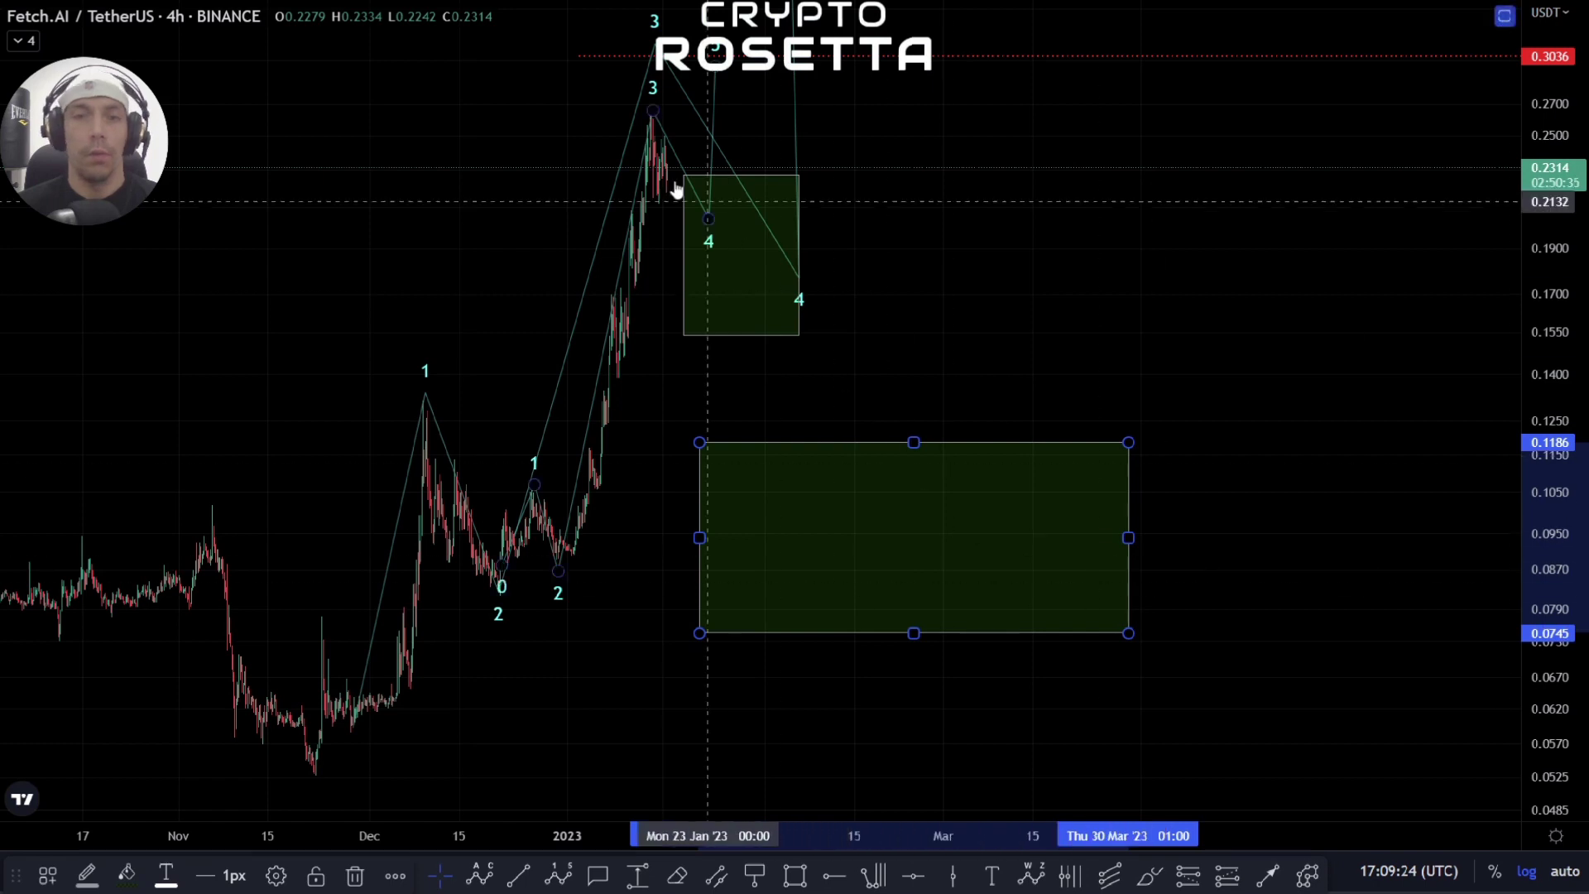
{"action": "left_click_drag", "start_coordinate": [1029, 360], "coordinate": [1025, 408]}
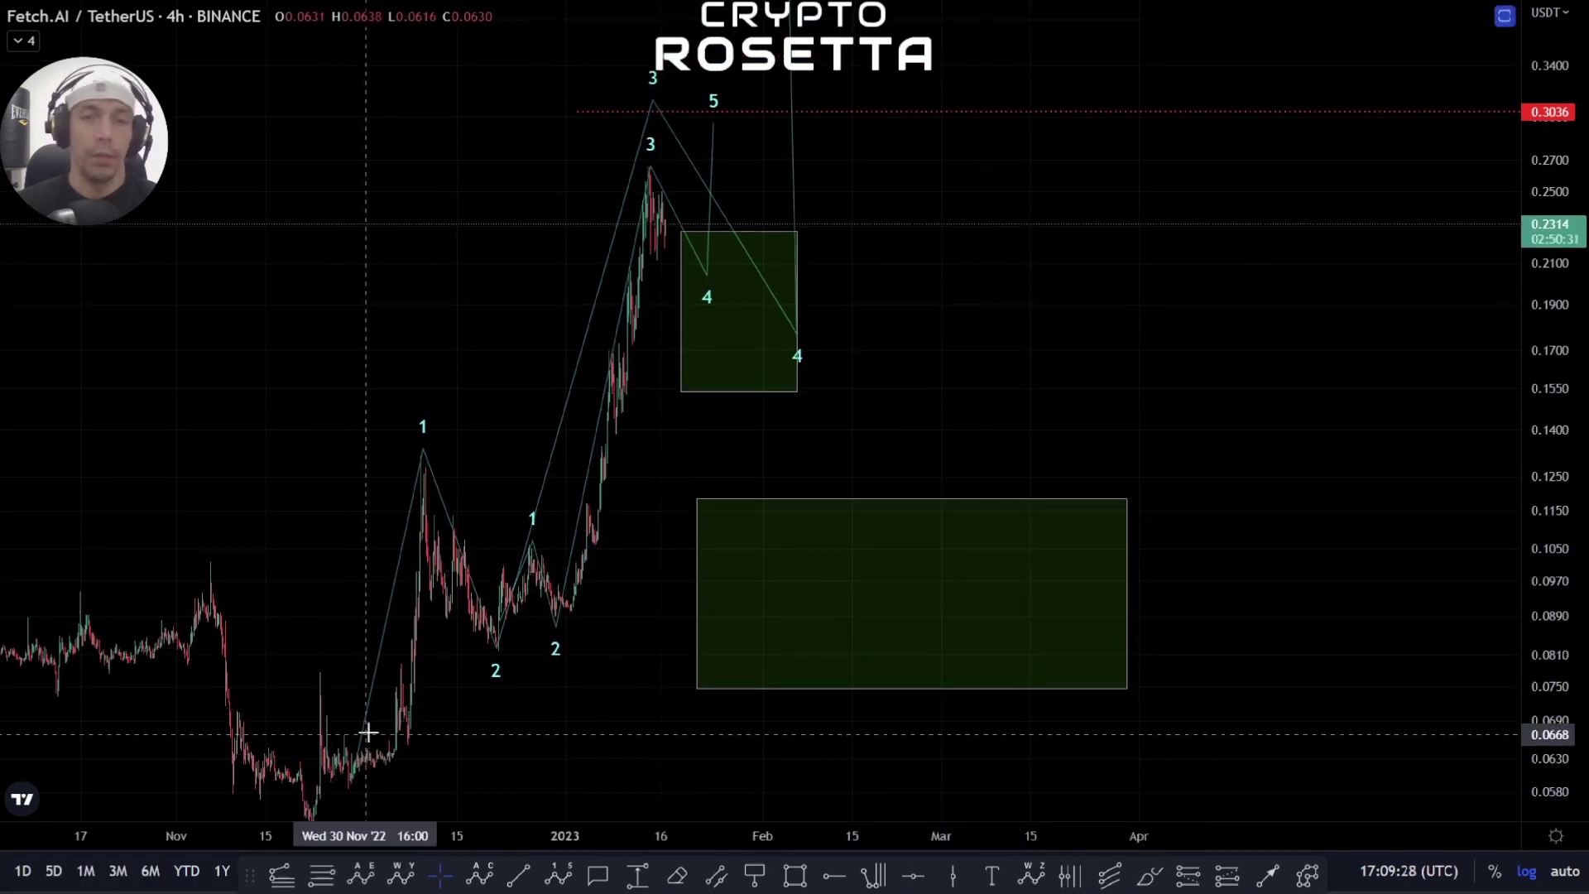
{"action": "left_click", "coordinate": [351, 783]}
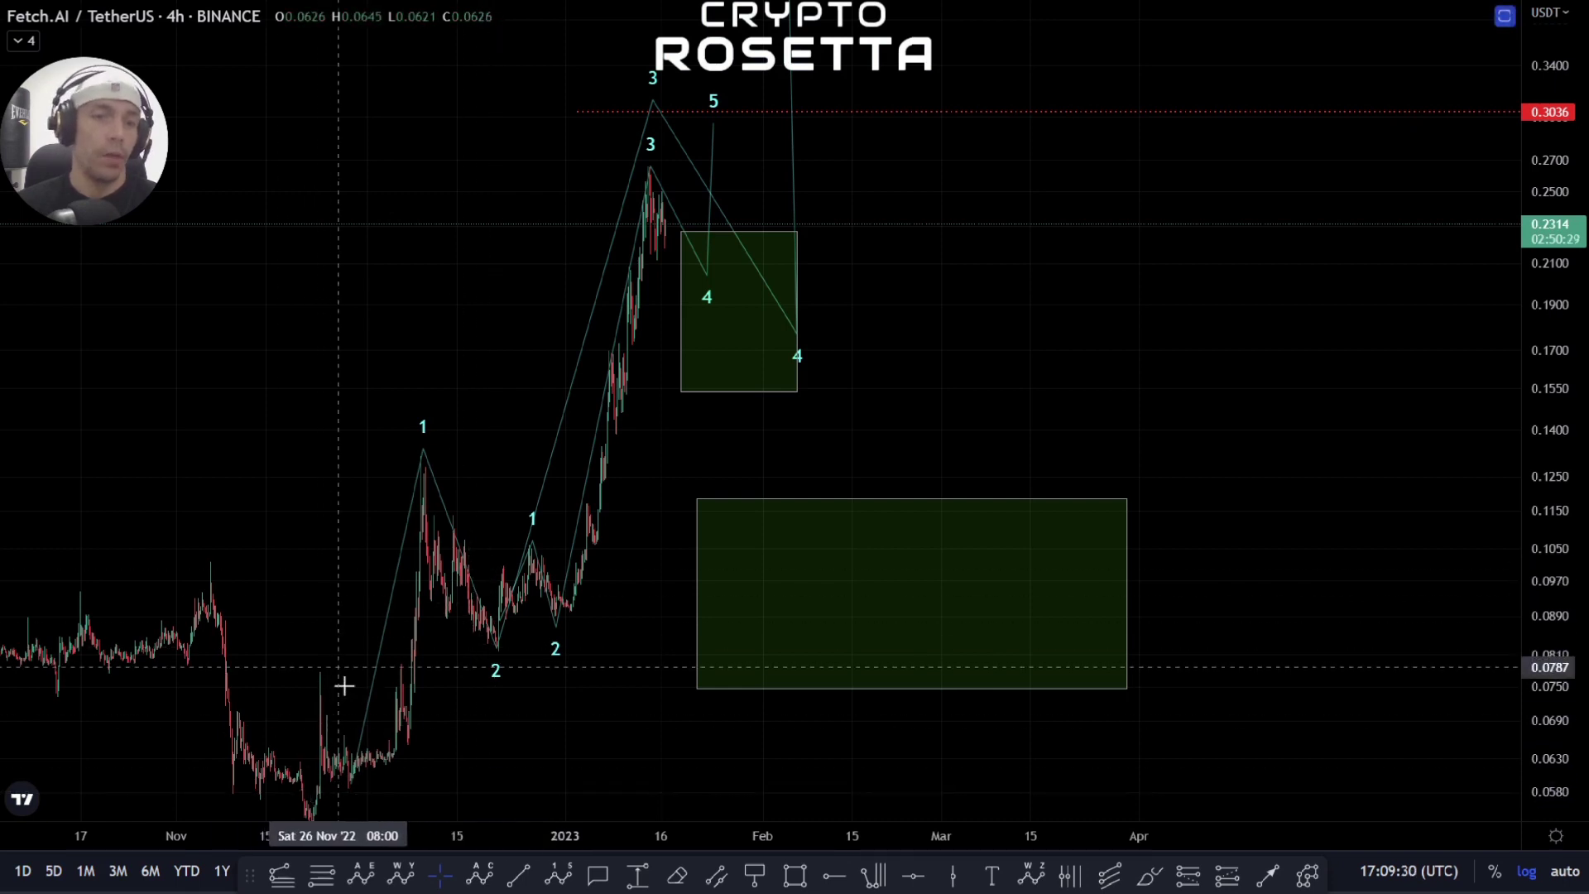
{"action": "left_click", "coordinate": [650, 166]}
{"action": "left_click_drag", "start_coordinate": [746, 406], "coordinate": [772, 478]}
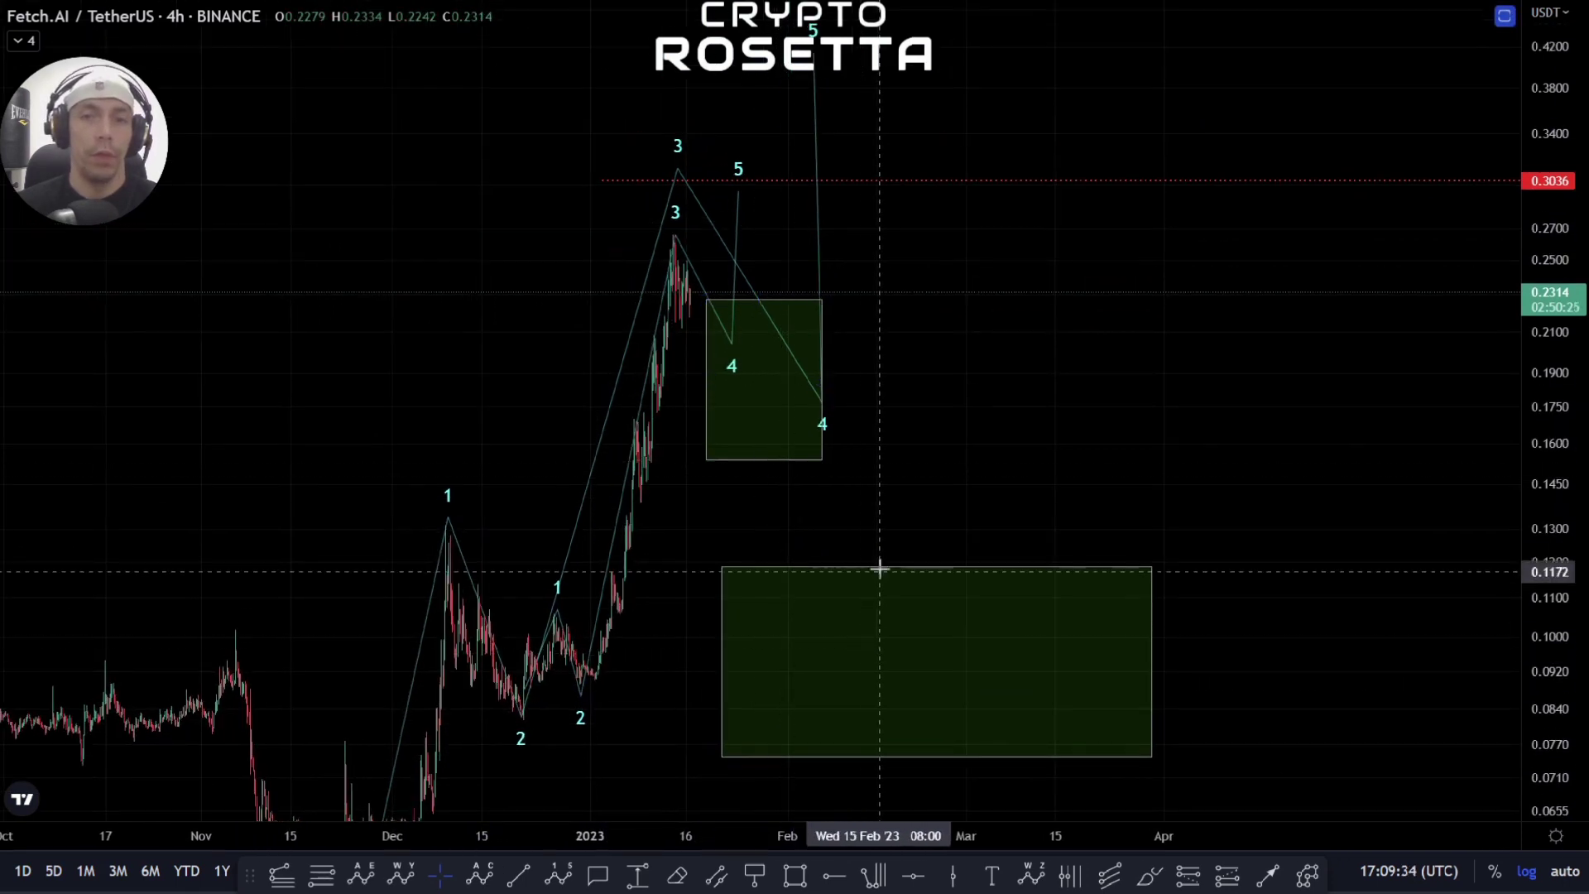
{"action": "left_click", "coordinate": [859, 639]}
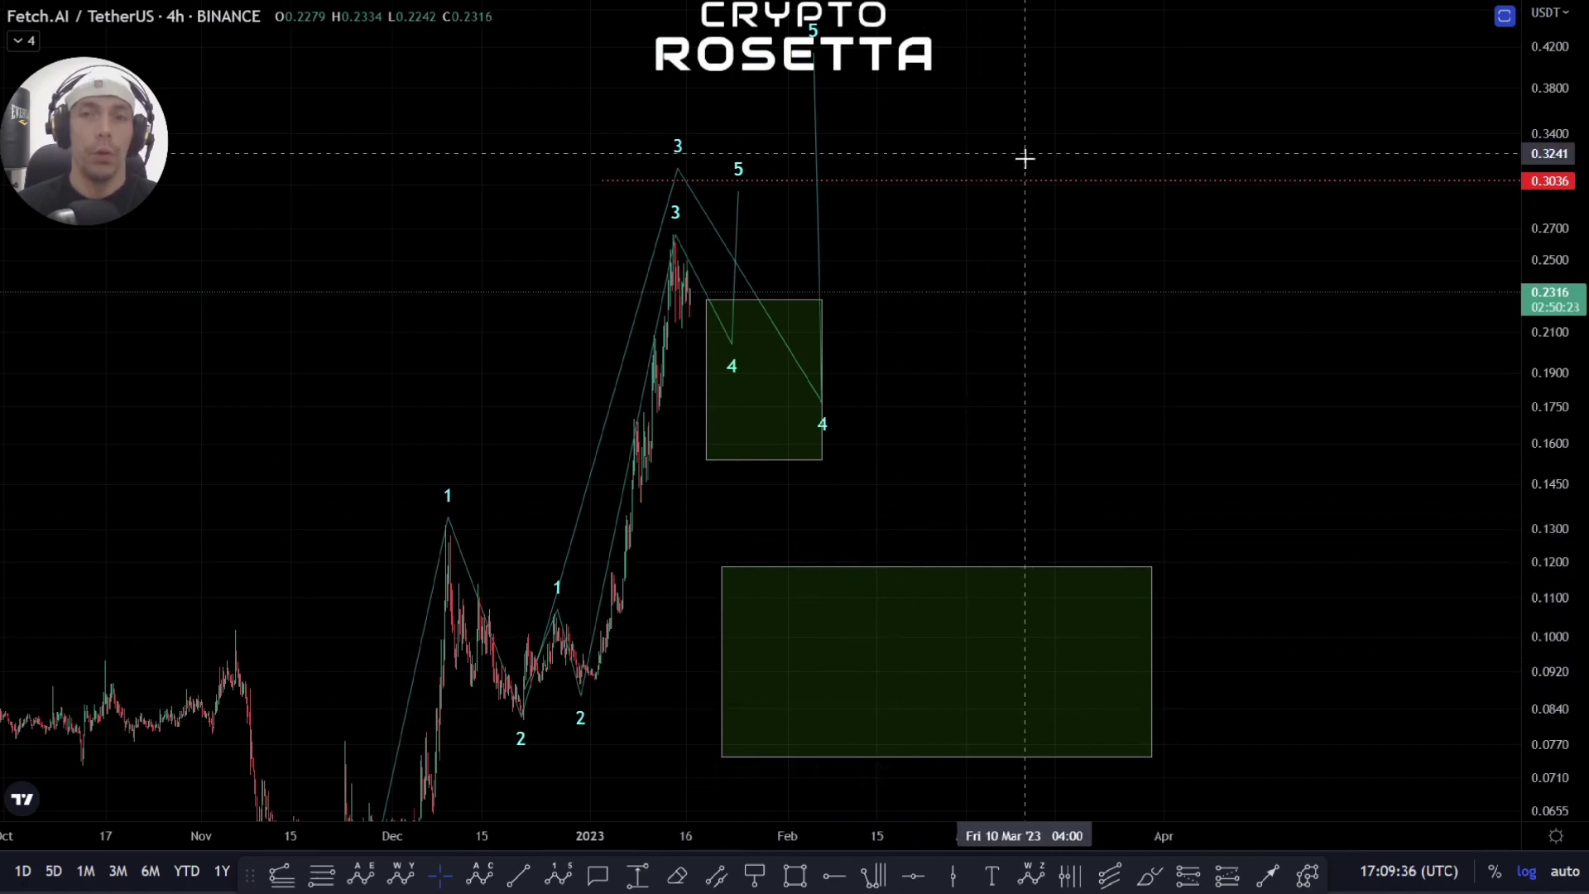
{"action": "left_click_drag", "start_coordinate": [927, 405], "coordinate": [866, 284]}
{"action": "scroll", "coordinate": [602, 404], "scroll_direction": "up", "scroll_amount": 5}
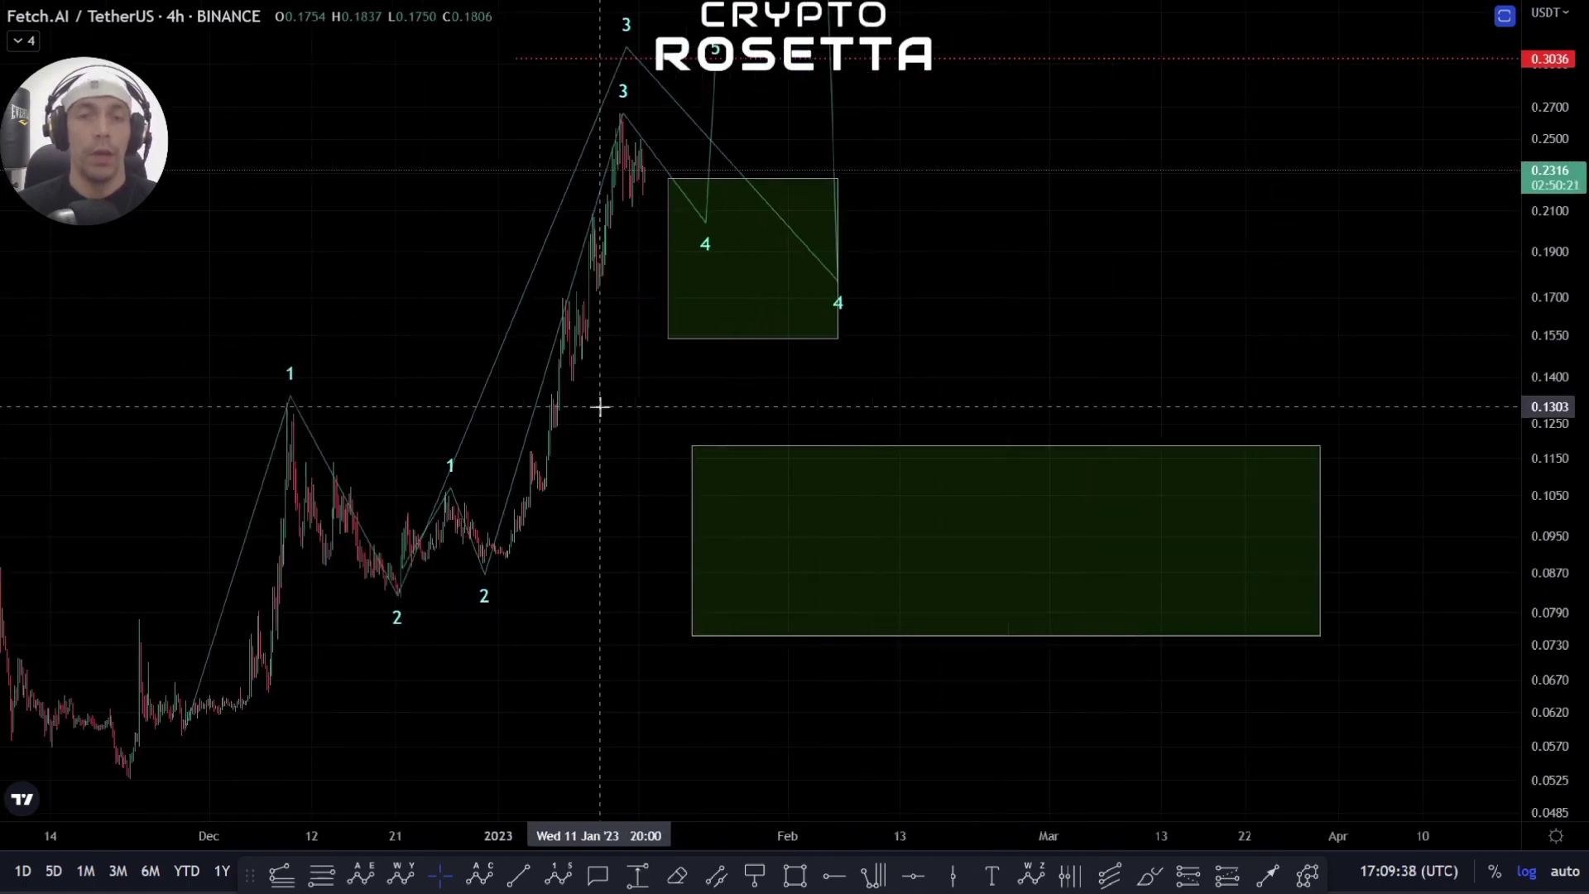
{"action": "scroll", "coordinate": [556, 389], "scroll_direction": "up", "scroll_amount": 3}
{"action": "left_click_drag", "start_coordinate": [626, 414], "coordinate": [591, 565]}
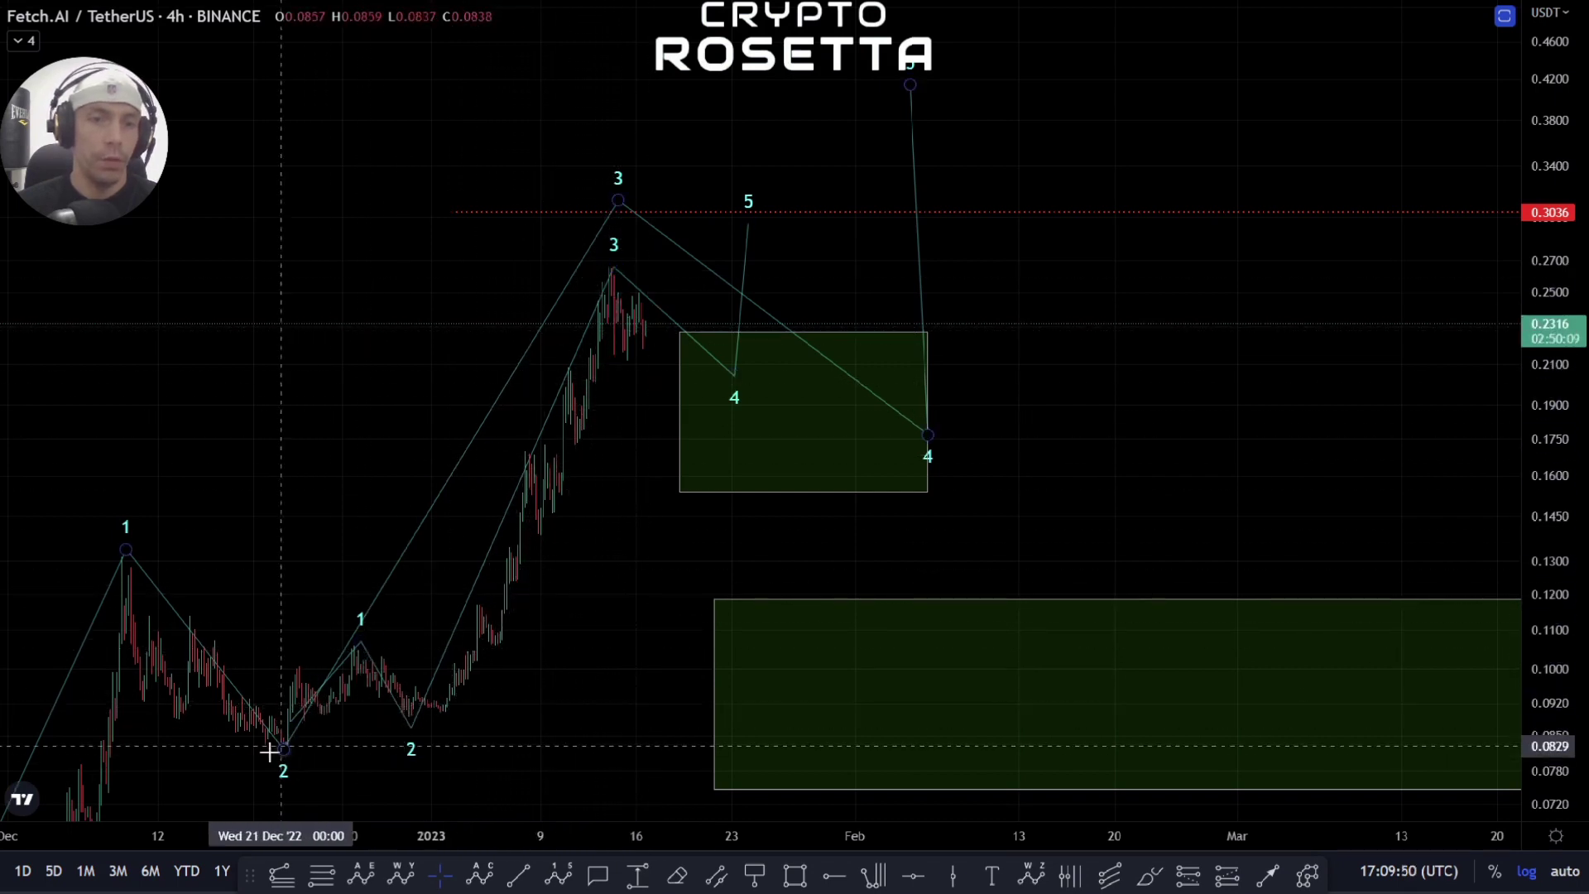
{"action": "left_click", "coordinate": [347, 654]}
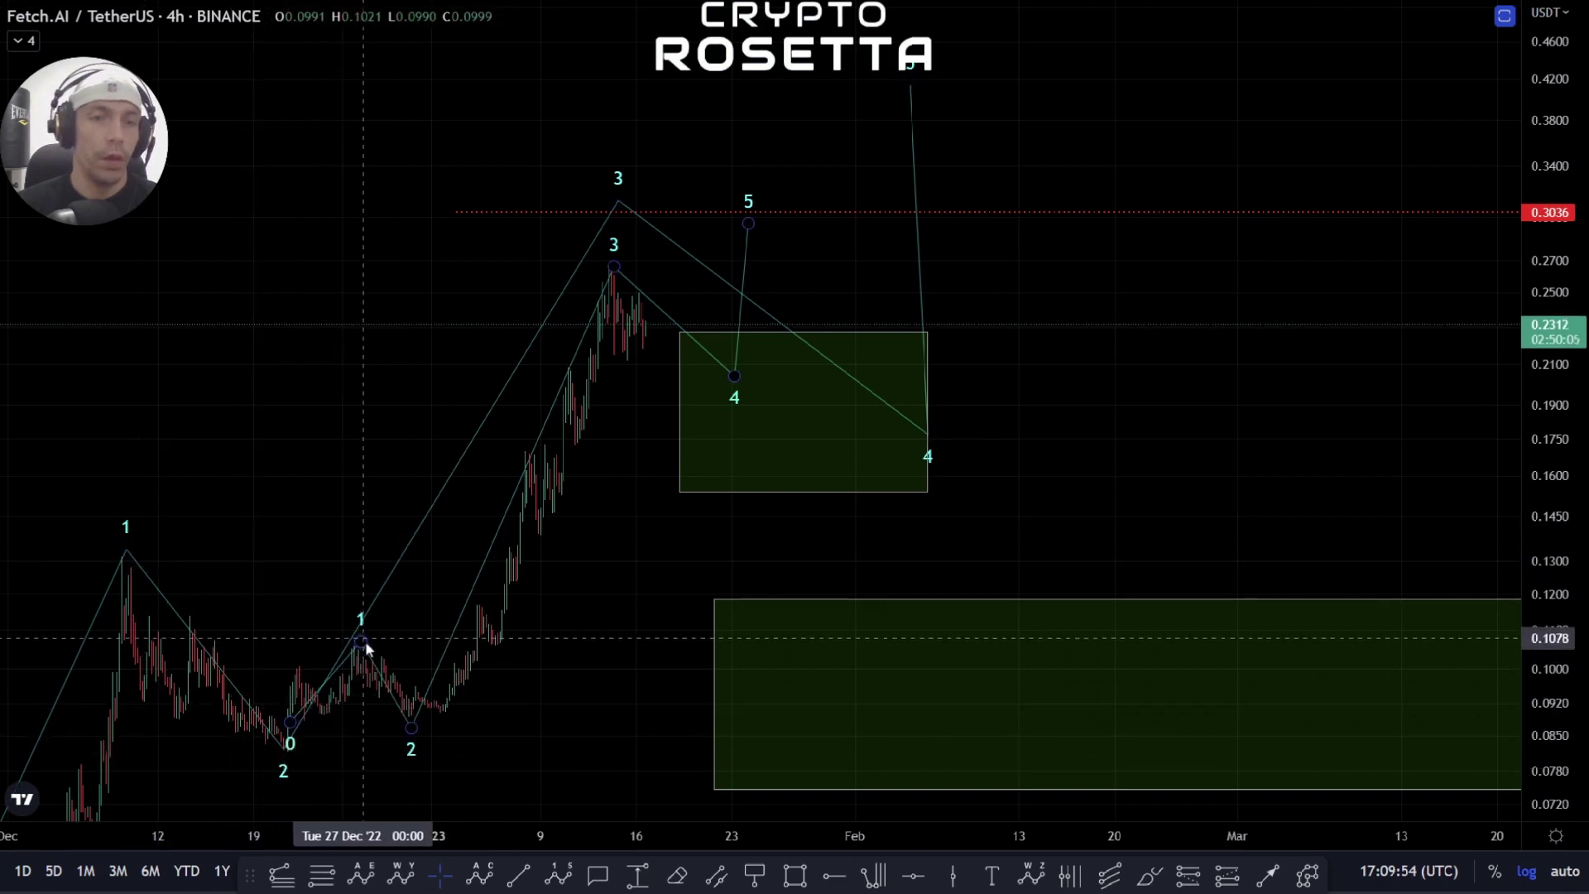
{"action": "left_click", "coordinate": [624, 369]}
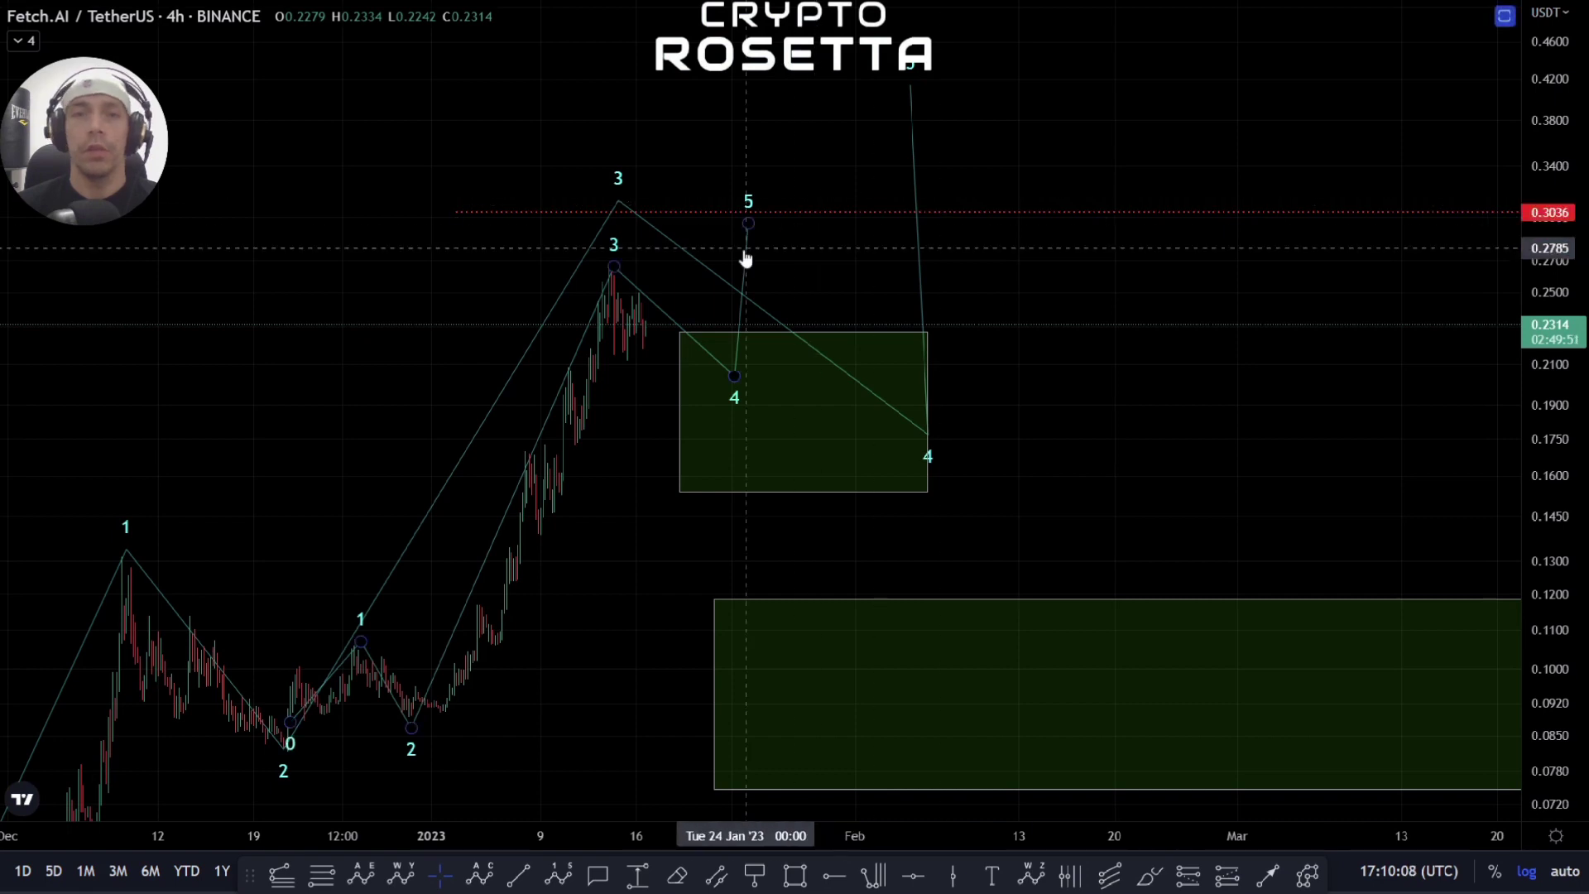
Raise the inner wave 5 above the 0.3036 line and move the larger impulse's waves 3, 4 and 5 to about 0.3216, 0.1893 and 0.4568
{"action": "left_click_drag", "start_coordinate": [747, 224], "coordinate": [766, 197]}
{"action": "left_click_drag", "start_coordinate": [608, 201], "coordinate": [634, 189]}
{"action": "mouse_move", "coordinate": [922, 412]}
{"action": "left_mouse_down"}
{"action": "mouse_move", "coordinate": [980, 402]}
{"action": "mouse_move", "coordinate": [965, 401]}
{"action": "mouse_move", "coordinate": [990, 376]}
{"action": "mouse_move", "coordinate": [978, 397]}
{"action": "left_mouse_up"}
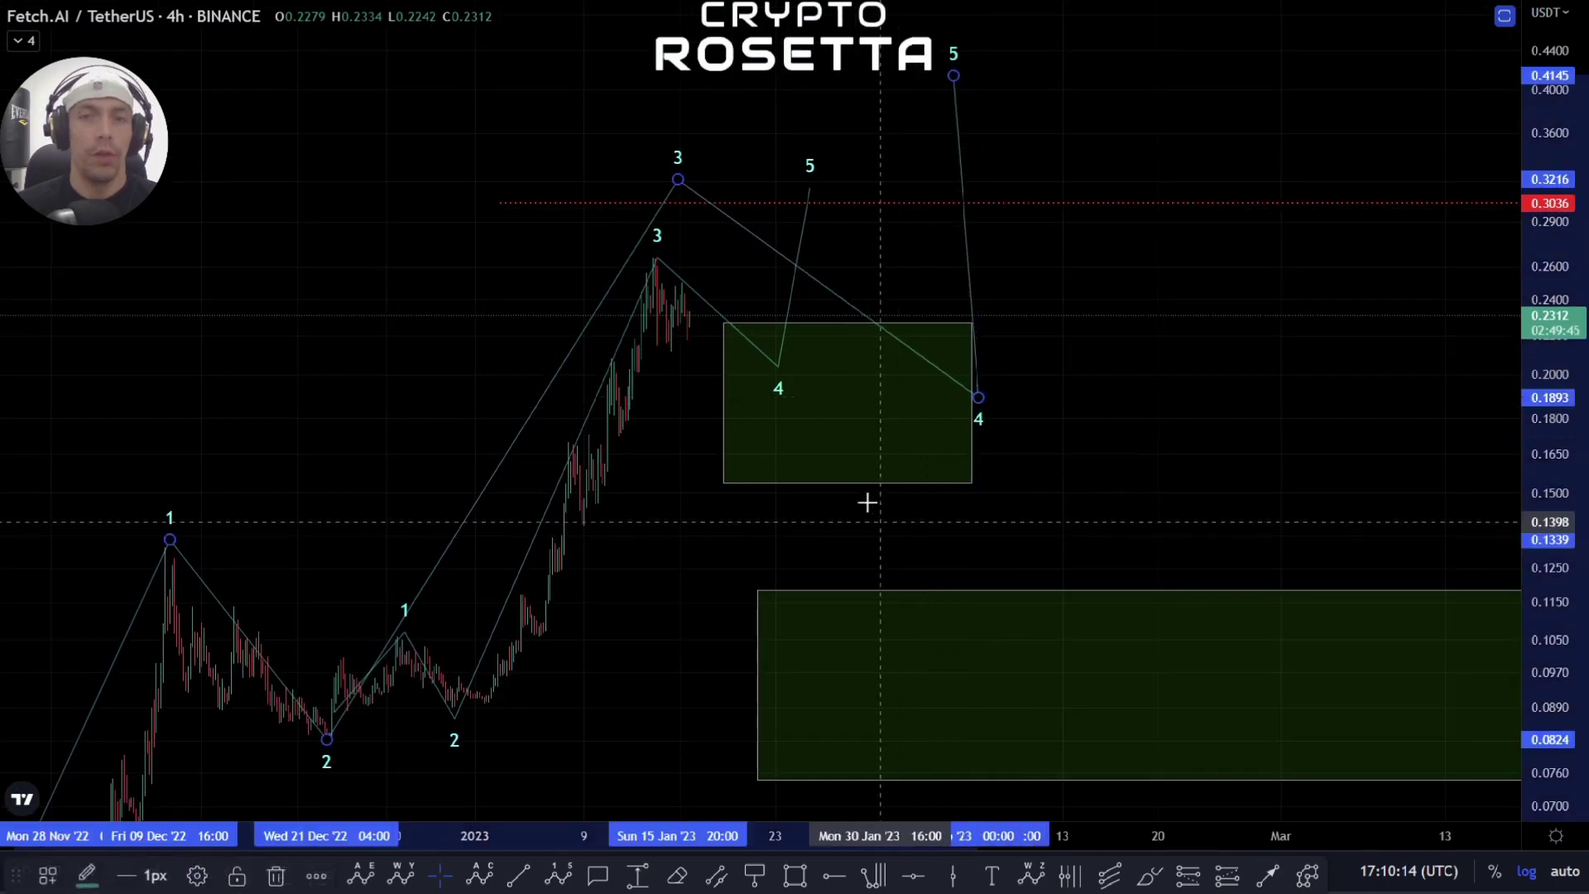
{"action": "left_click_drag", "start_coordinate": [955, 76], "coordinate": [1072, 36]}
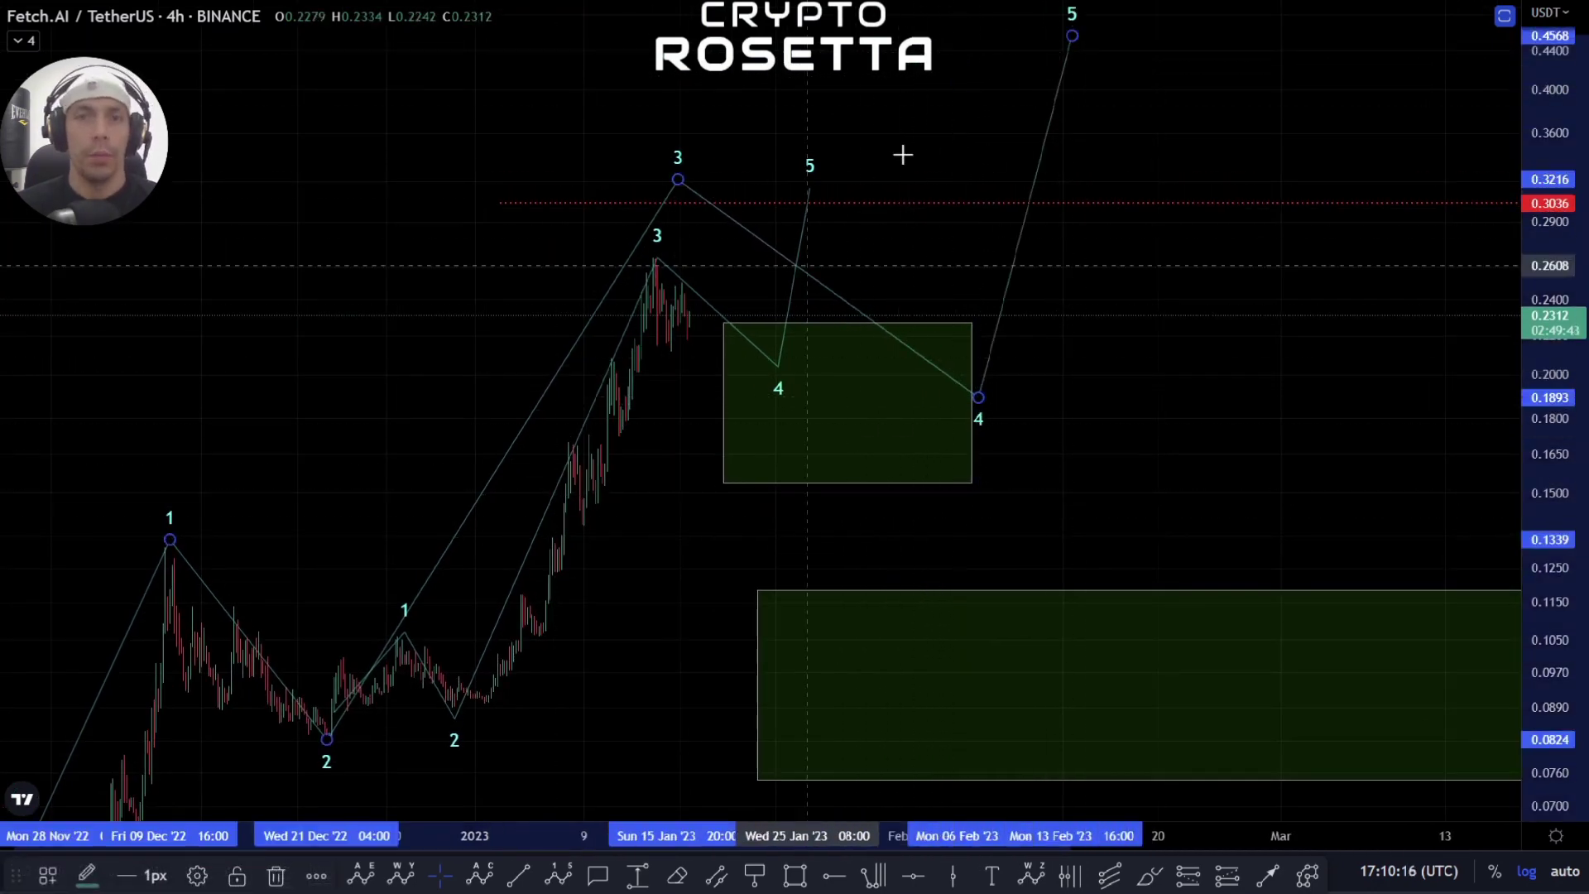